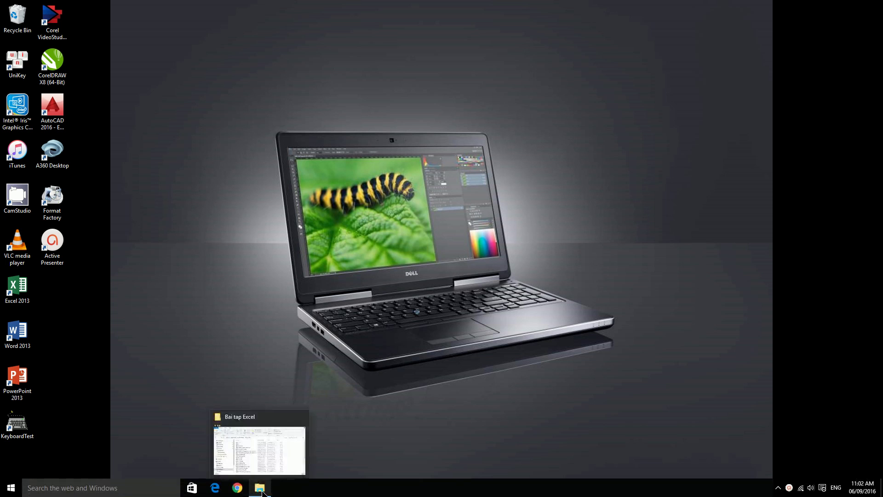
- Bring the Bai tap Excel folder window forward and maximize it
click(265, 459)
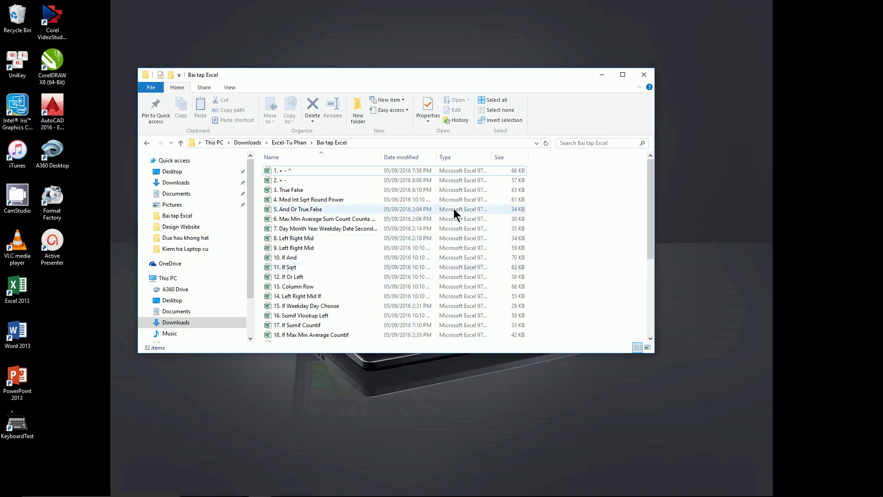
drag(514, 78, 523, 57)
click(633, 54)
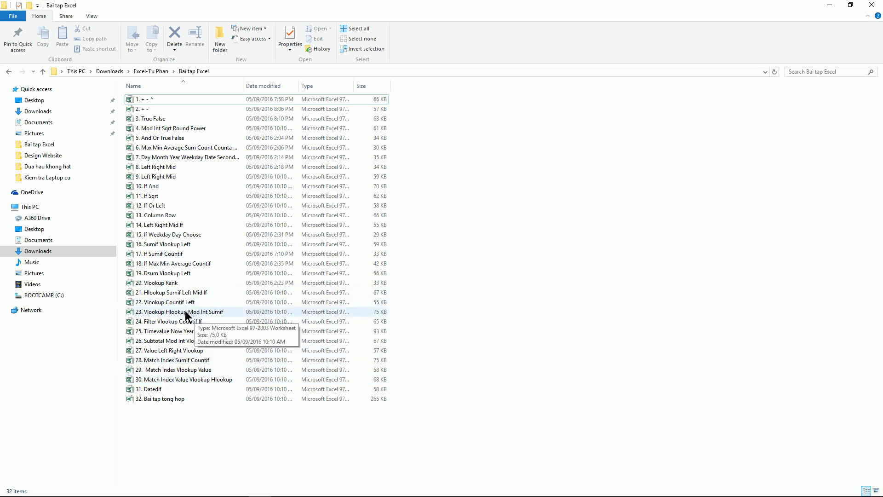
- Open the workbook '4. Mod Int Sqrt Round Power' in Excel
click(145, 102)
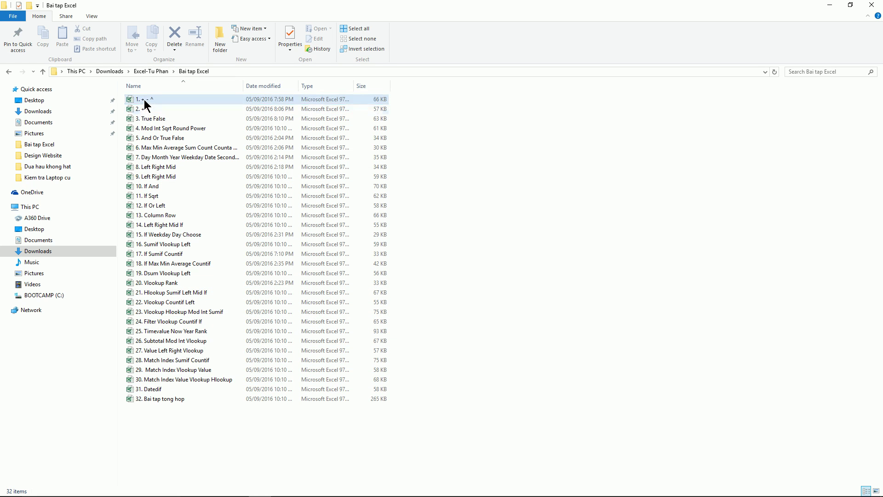
click(147, 130)
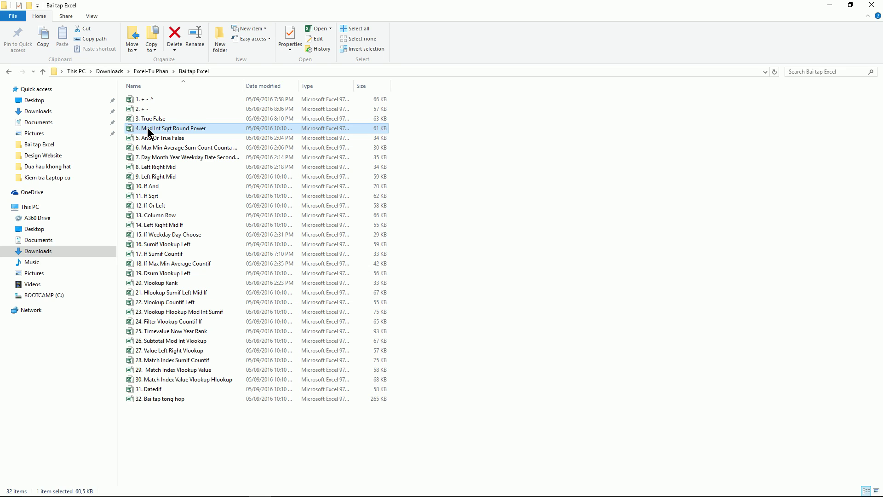
click(161, 119)
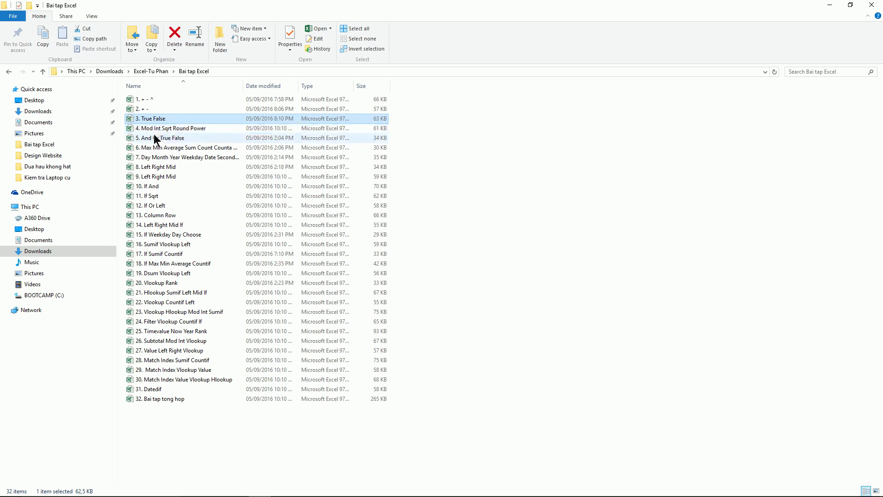
double_click(150, 131)
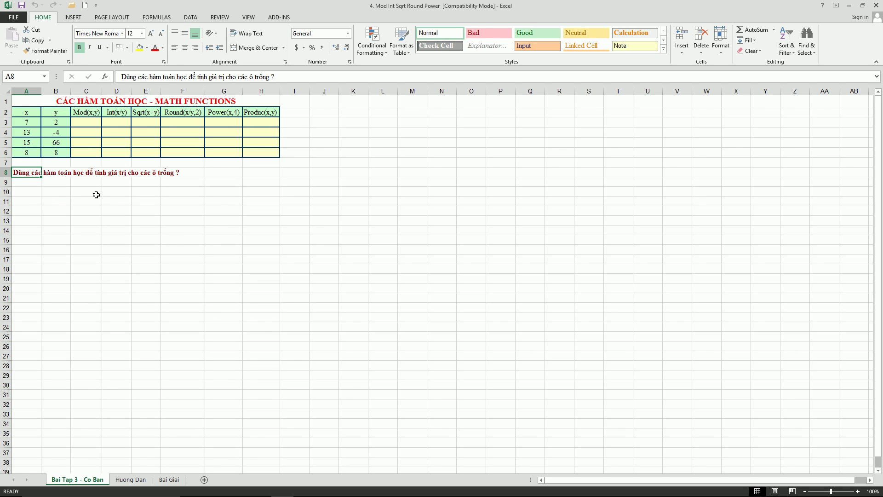
- Select cell C10 below the empty table, then switch back to the Bai tap Excel folder
click(96, 195)
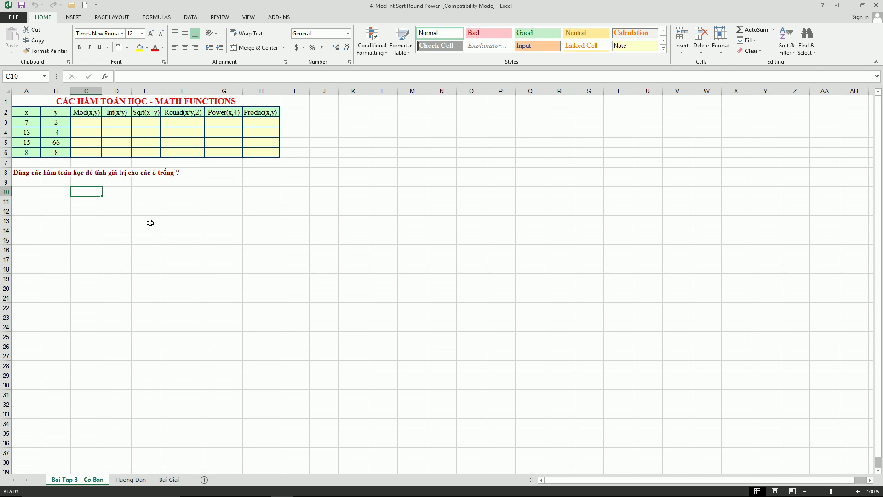
click(261, 488)
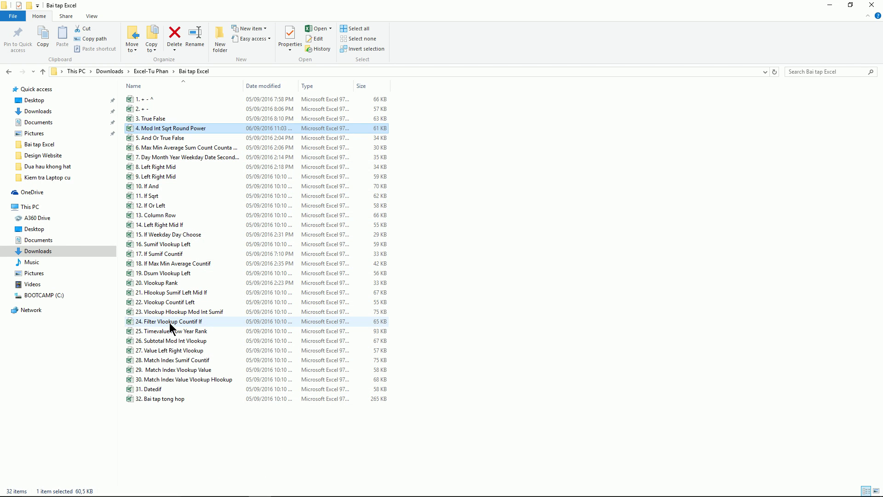
- Open 'Cac ham trong Excel' from Downloads > Excel-Tu Phan > Ly thuyet Excel in a new Explorer window
key(super+e)
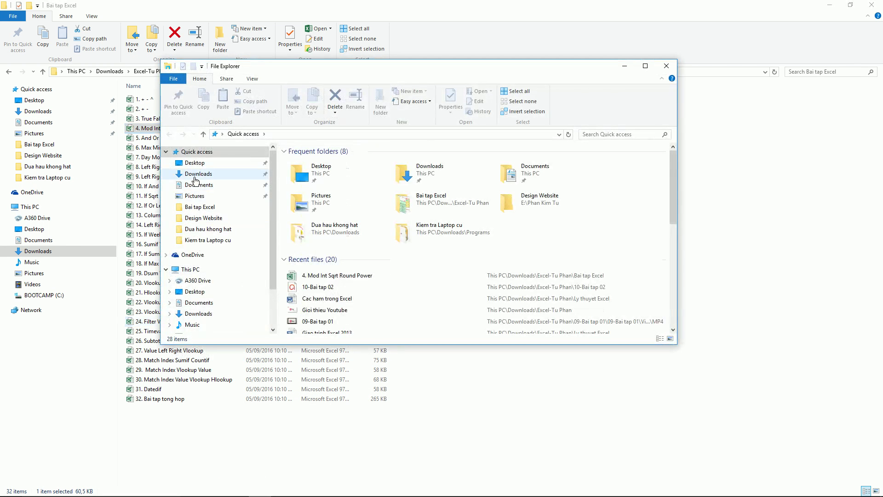
click(196, 174)
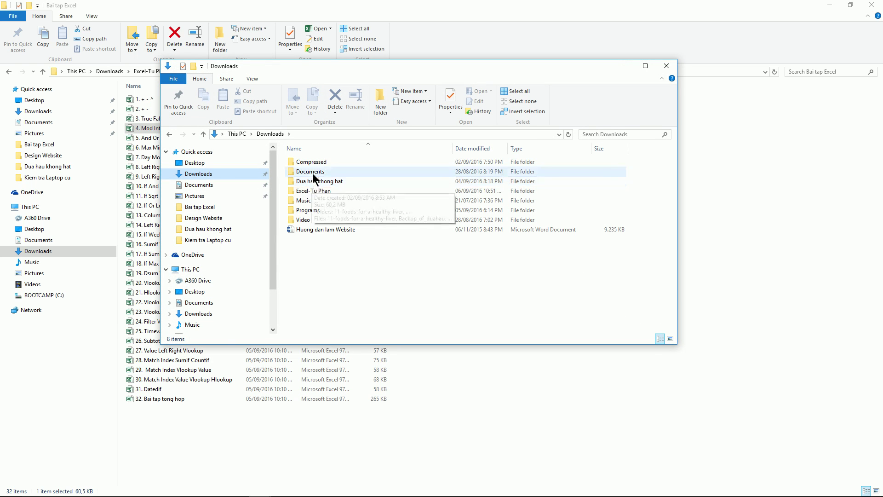
double_click(312, 191)
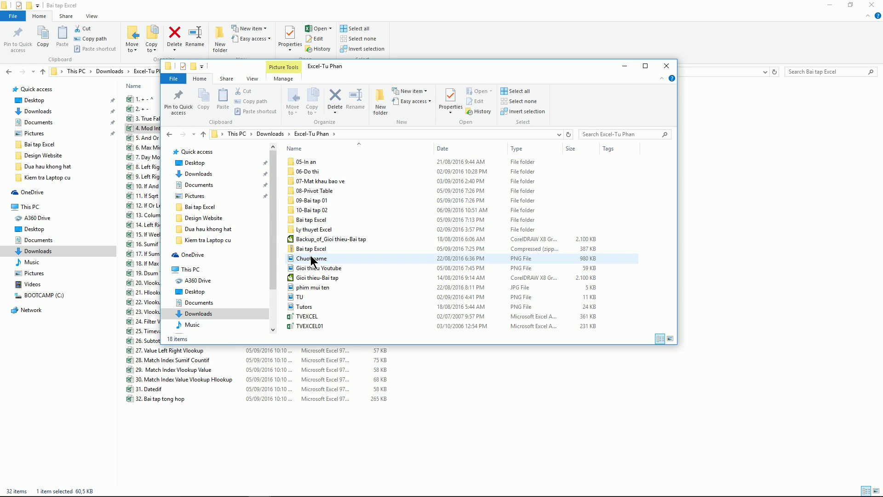
double_click(312, 229)
double_click(313, 162)
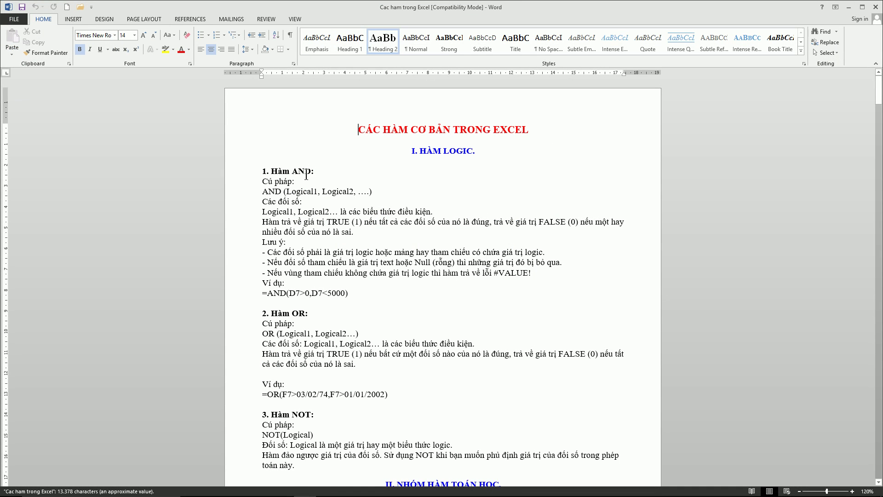
- Scroll through the opening sections of the Excel function reference, highlighting headings
scroll(312, 183, down, 2)
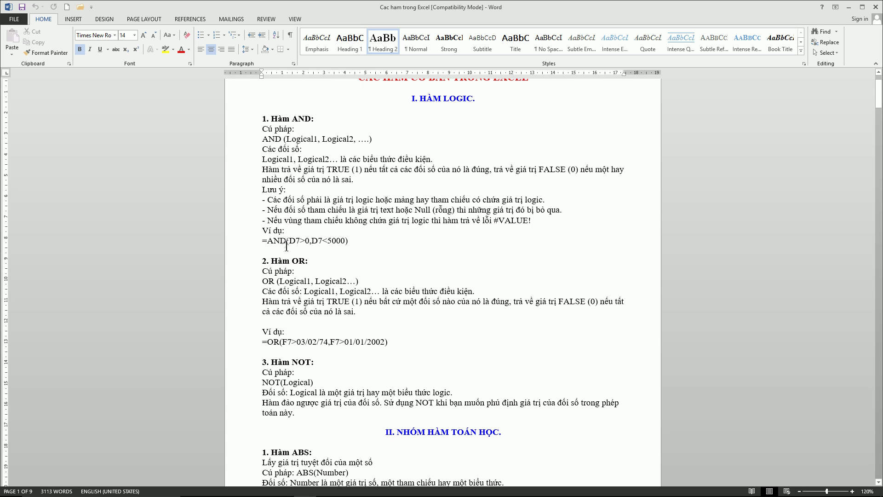
scroll(418, 134, up, 2)
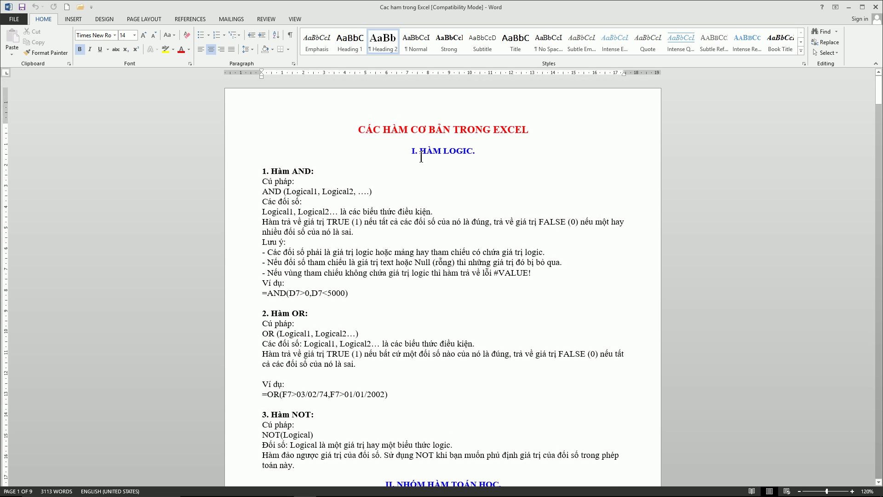
drag(484, 154, 410, 152)
scroll(316, 344, down, 3)
scroll(316, 344, down, 3)
scroll(316, 344, down, 4)
scroll(321, 341, down, 5)
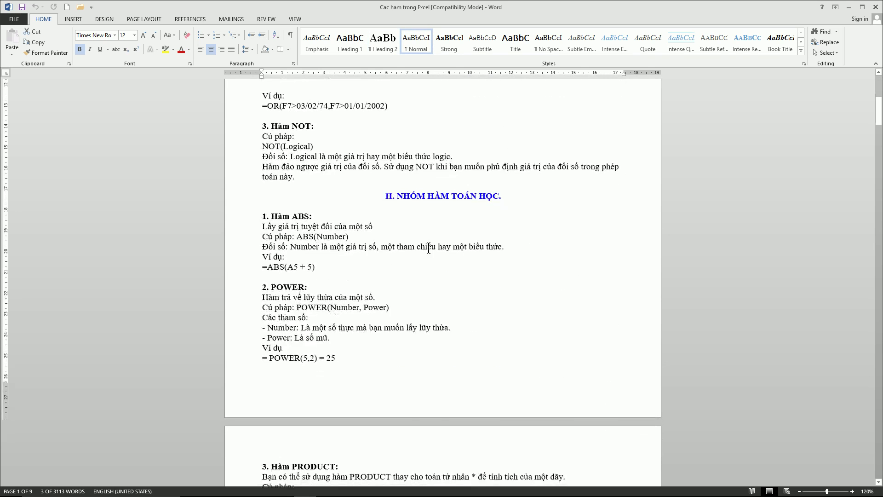
scroll(381, 248, down, 4)
scroll(467, 280, down, 8)
scroll(501, 271, down, 8)
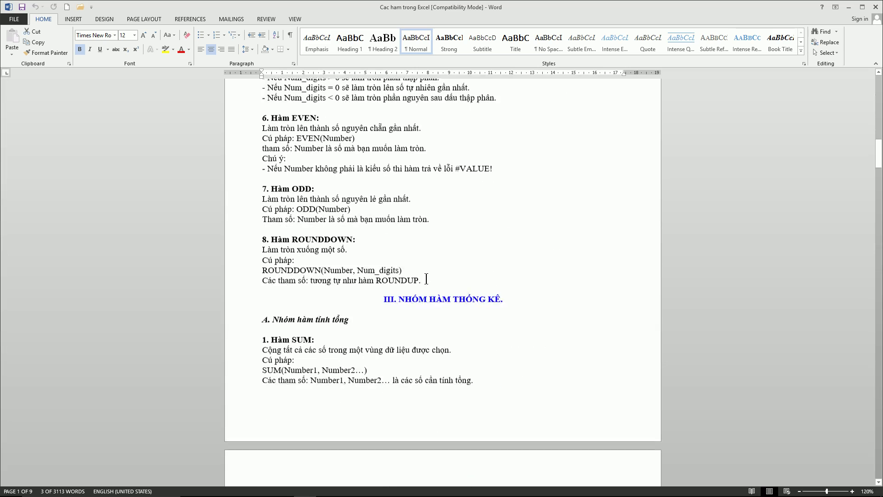
click(268, 287)
scroll(388, 299, down, 4)
scroll(391, 298, down, 7)
scroll(391, 297, down, 3)
scroll(390, 298, down, 3)
scroll(389, 298, down, 4)
scroll(387, 299, down, 6)
scroll(387, 298, down, 4)
scroll(359, 260, down, 4)
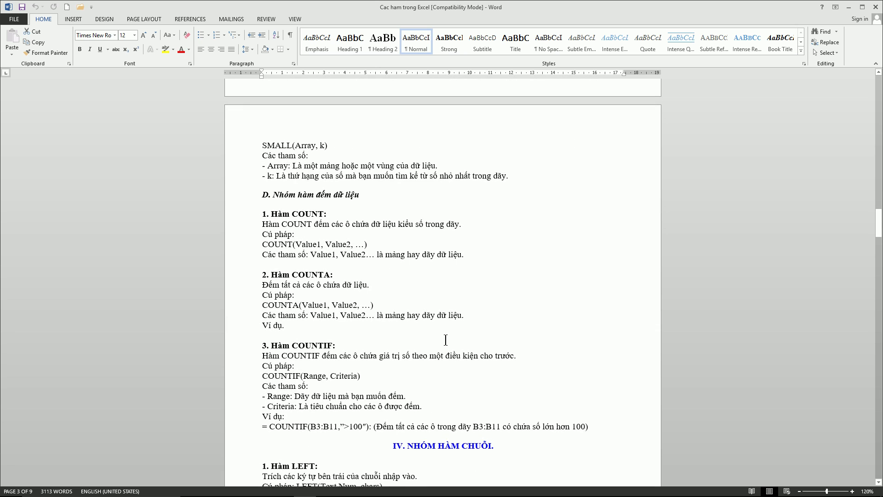
scroll(478, 329, down, 4)
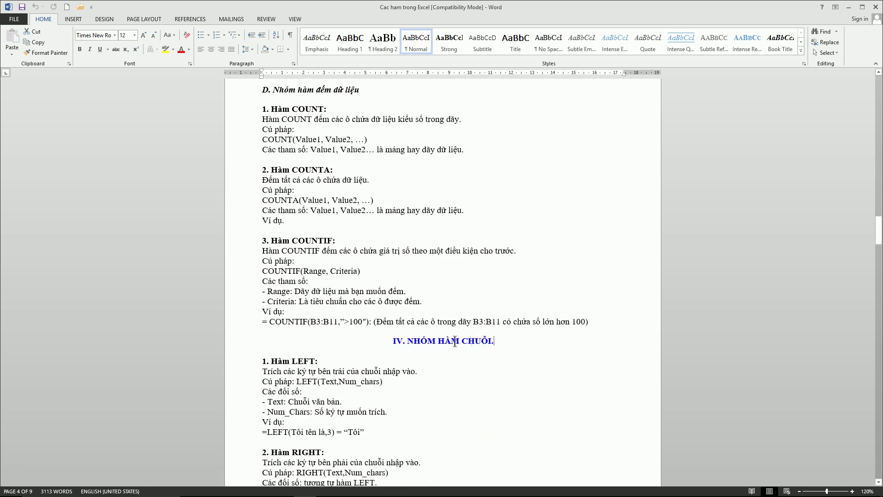
- Read on through the later function sections to MATCH, then switch to Google Chrome
drag(493, 341, 455, 340)
scroll(400, 330, down, 4)
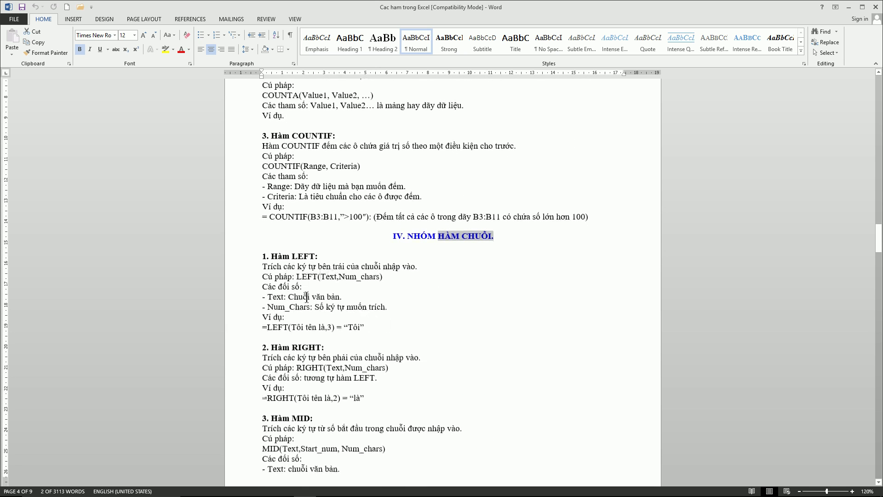
scroll(306, 297, down, 3)
scroll(313, 308, down, 3)
scroll(321, 321, down, 6)
scroll(321, 321, down, 6)
drag(508, 275, 413, 282)
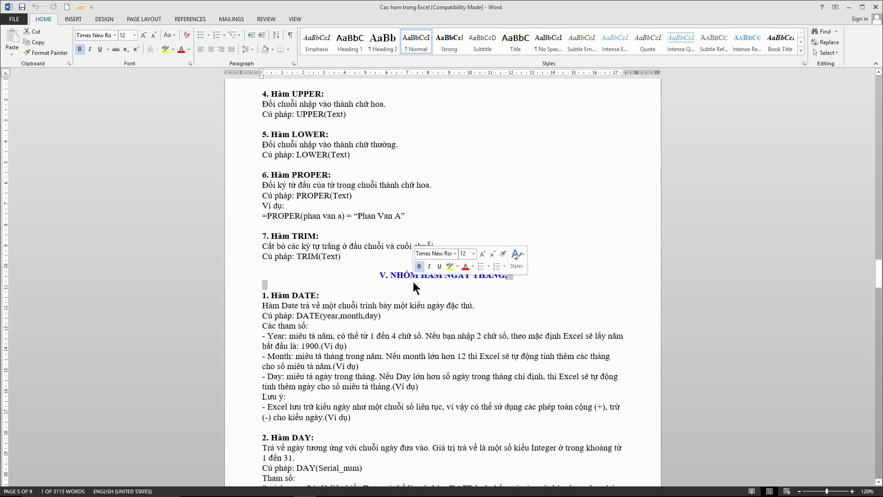
scroll(409, 285, down, 5)
scroll(400, 290, down, 3)
scroll(391, 295, down, 3)
scroll(371, 304, down, 6)
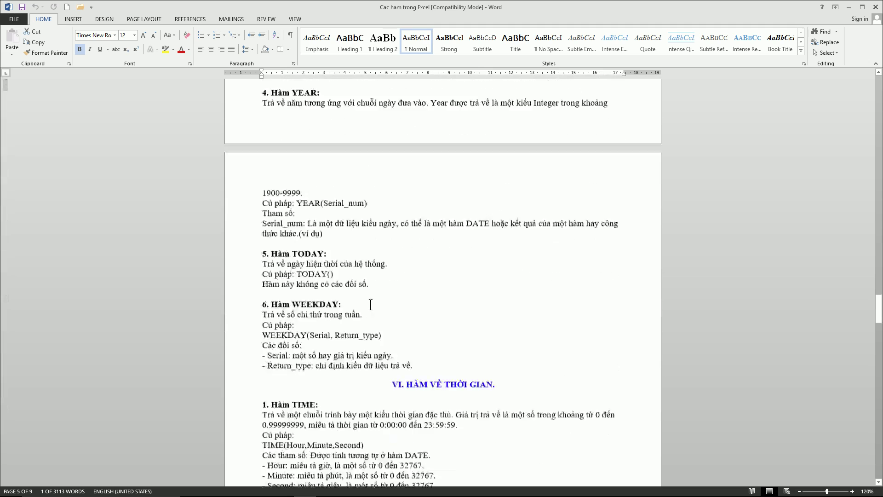
scroll(370, 303, down, 3)
drag(497, 278, 407, 279)
scroll(396, 299, down, 4)
scroll(391, 305, down, 3)
scroll(386, 312, down, 4)
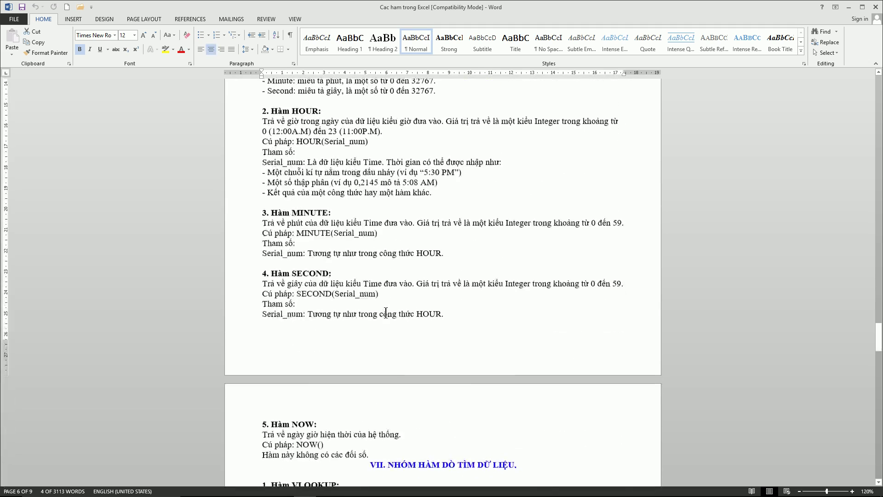
scroll(385, 311, down, 4)
drag(516, 359, 418, 360)
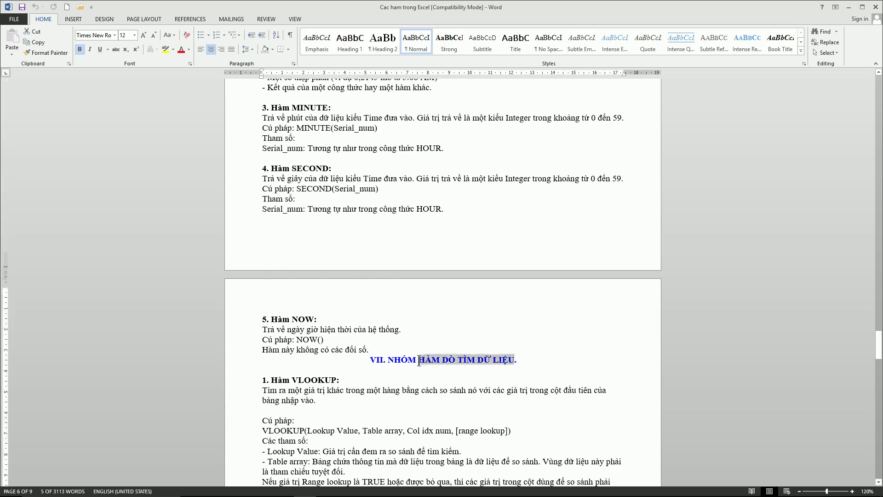
scroll(315, 314, down, 3)
scroll(340, 312, down, 7)
scroll(342, 313, down, 4)
scroll(342, 314, down, 8)
scroll(345, 315, down, 8)
scroll(345, 316, down, 8)
scroll(346, 315, down, 3)
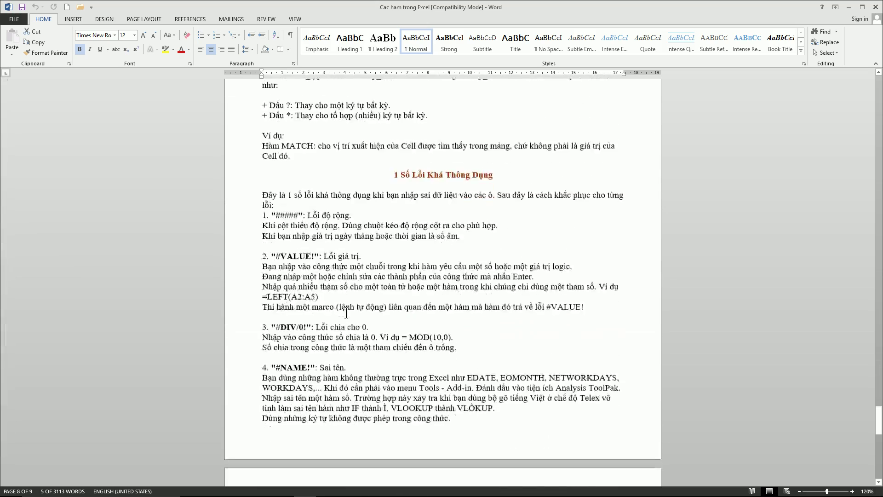
scroll(347, 312, up, 7)
scroll(345, 308, up, 6)
scroll(335, 294, up, 2)
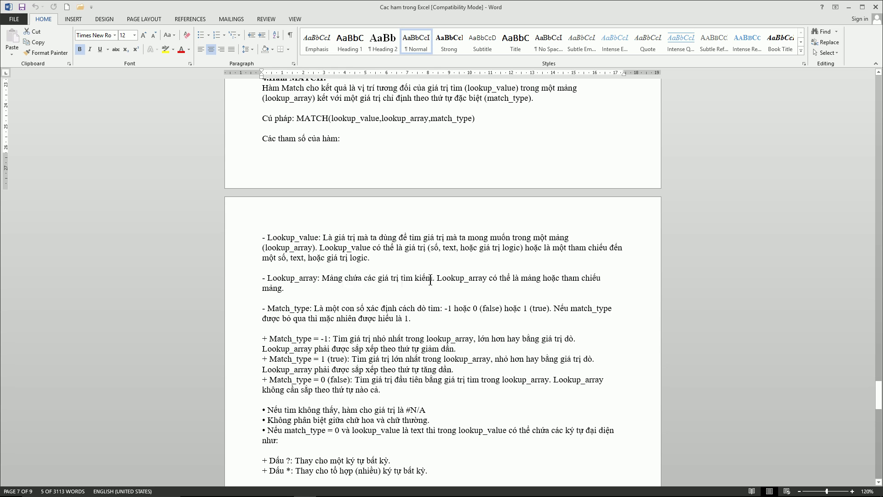
mouse_move(260, 487)
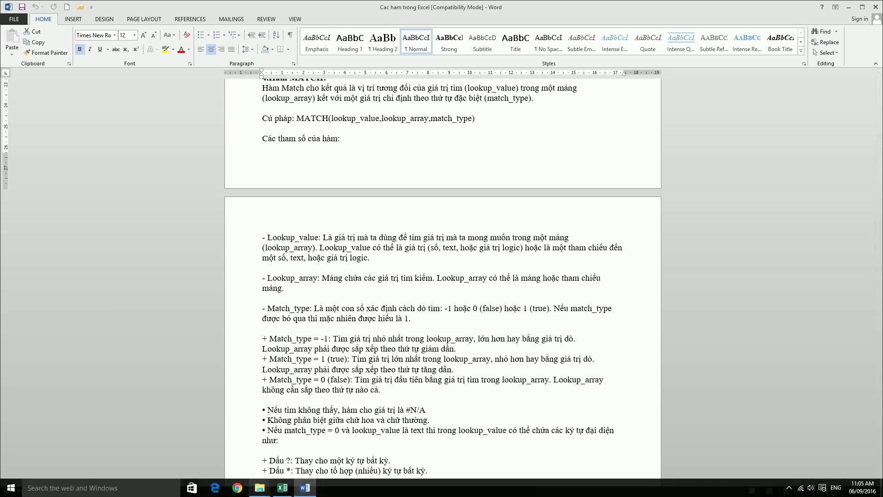
click(237, 487)
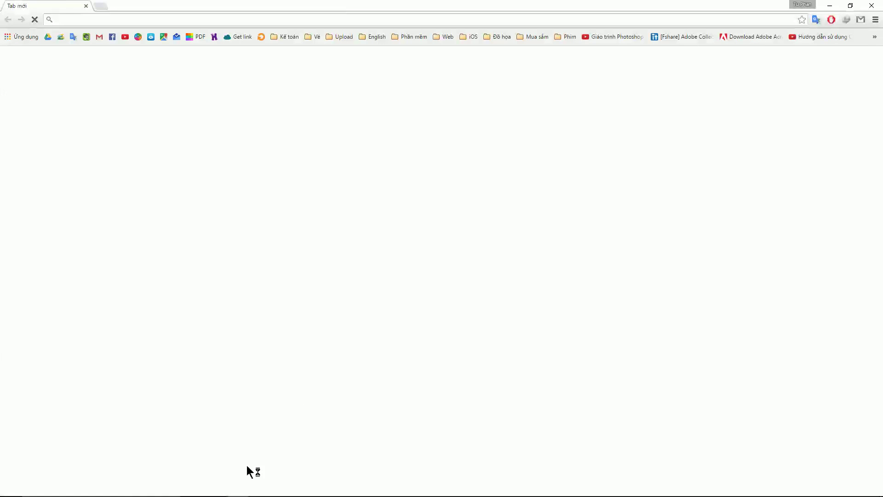
- Search Google for 'hàm tính tổng trong excel' from the address bar
click(123, 38)
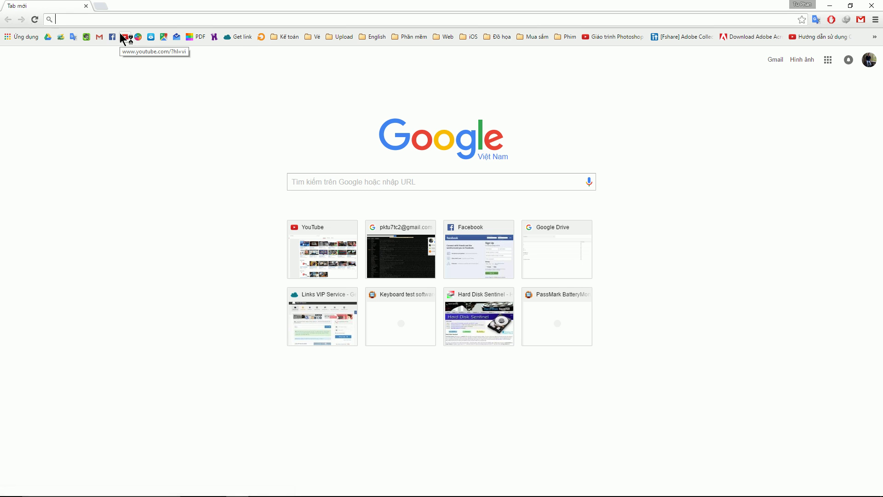
key(ctrl+l)
key(Escape)
text(hàm tính tôngr trong)
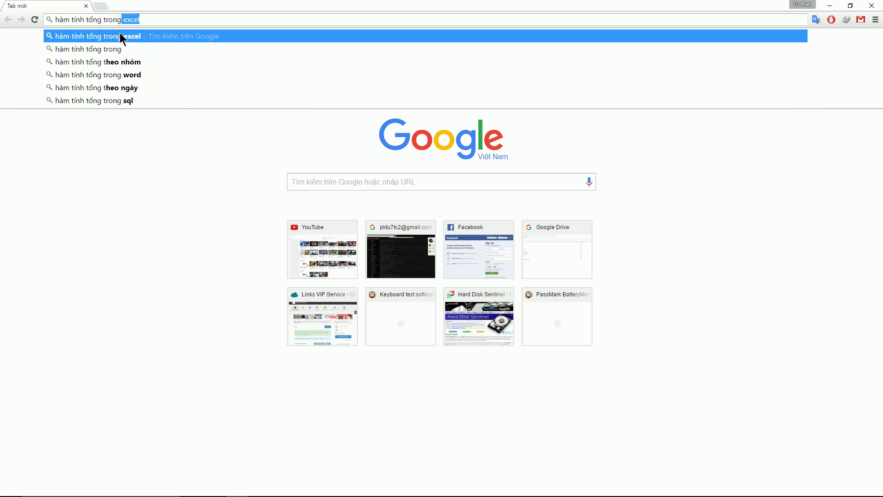
text(excel)
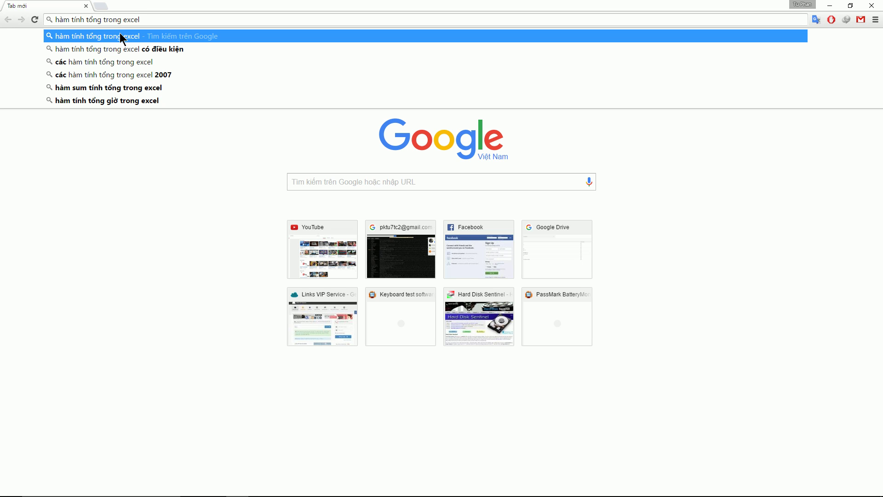
click(122, 37)
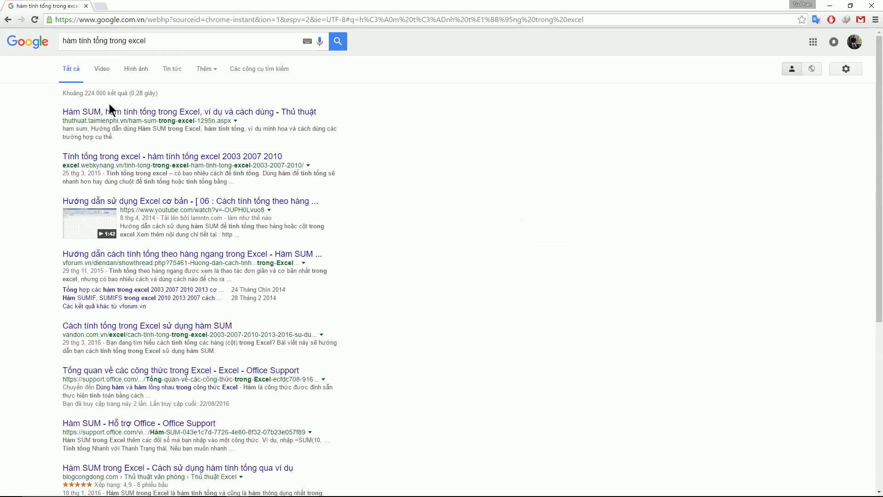
- Skim the top SUM tutorial, go back to the results, and return to the Excel workbook
click(77, 116)
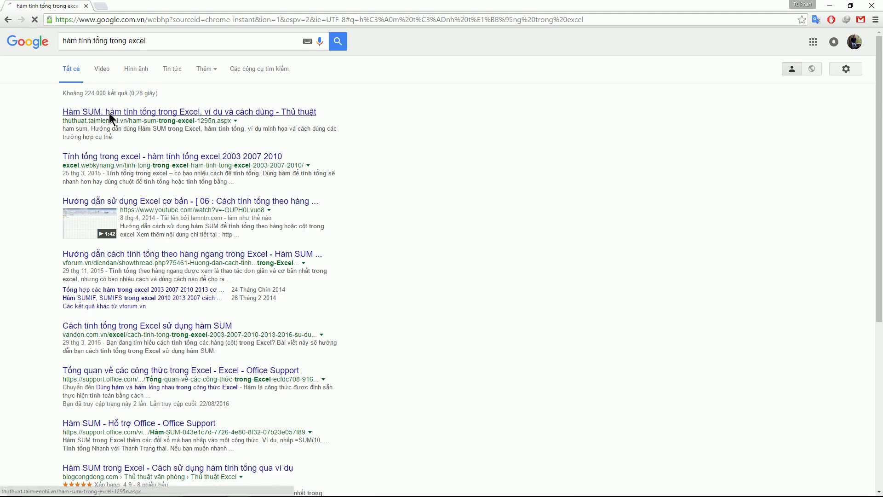
click(110, 114)
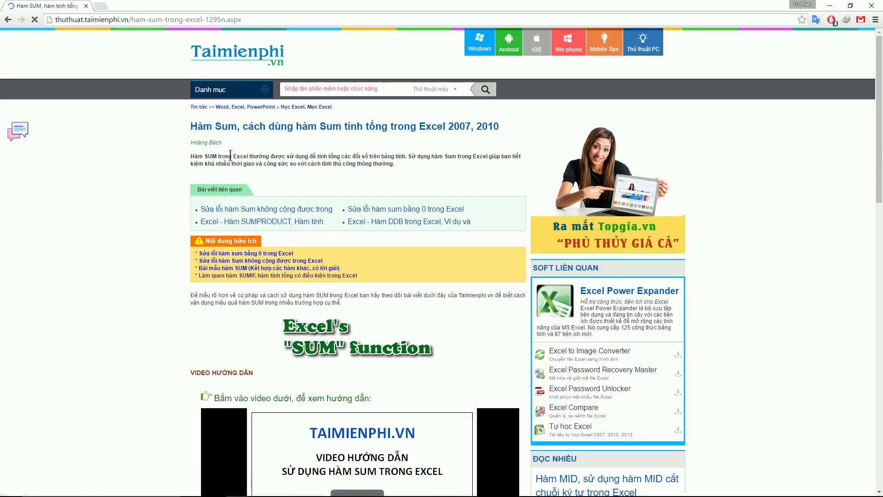
scroll(271, 321, down, 2)
scroll(271, 321, down, 5)
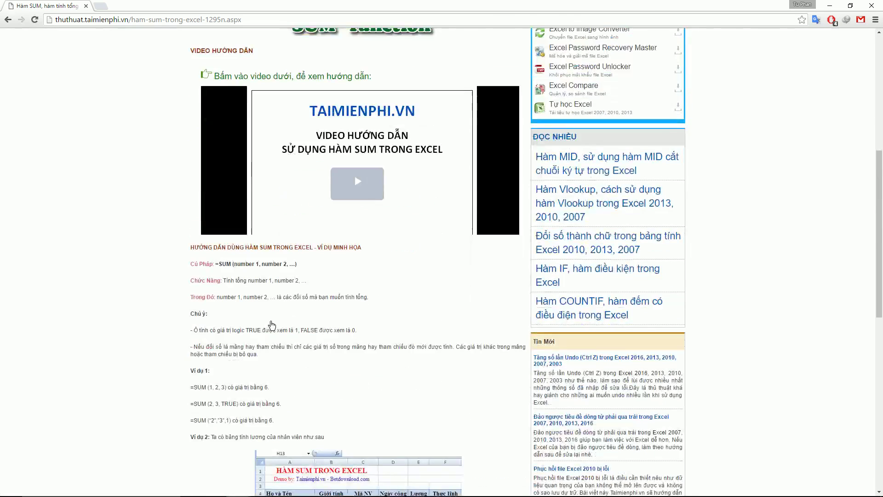
scroll(271, 328, down, 1)
key(alt+Left)
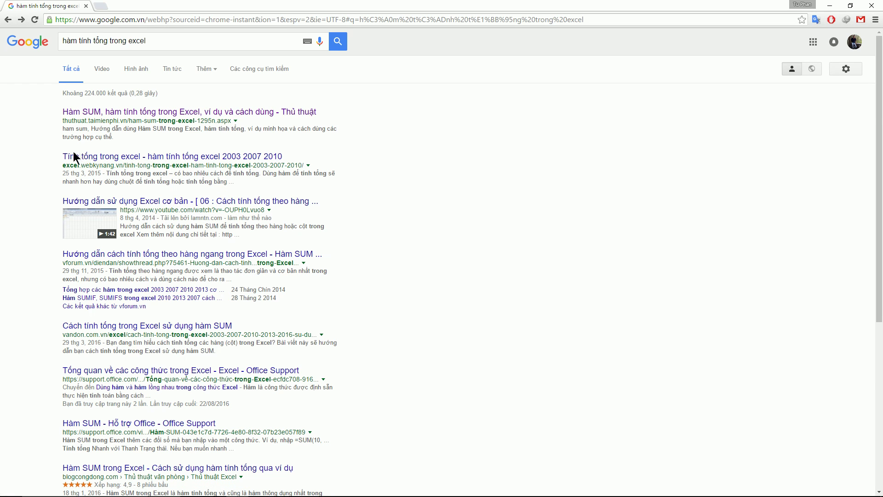
click(282, 488)
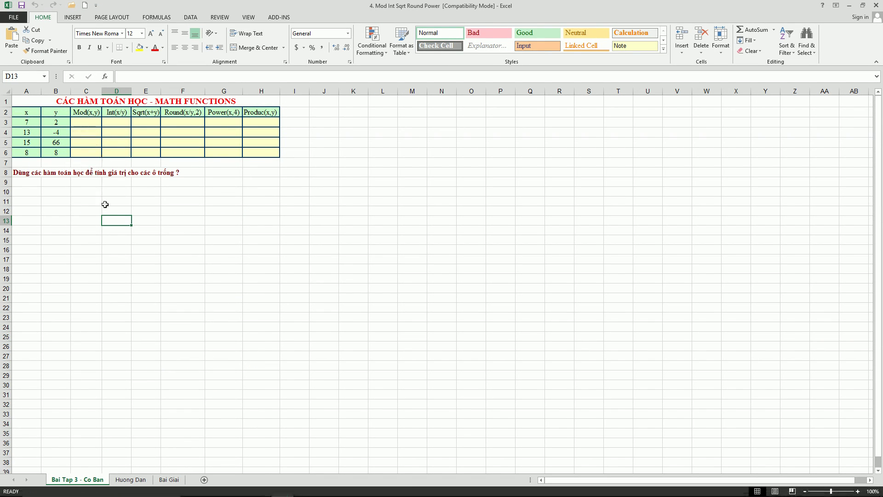
click(121, 212)
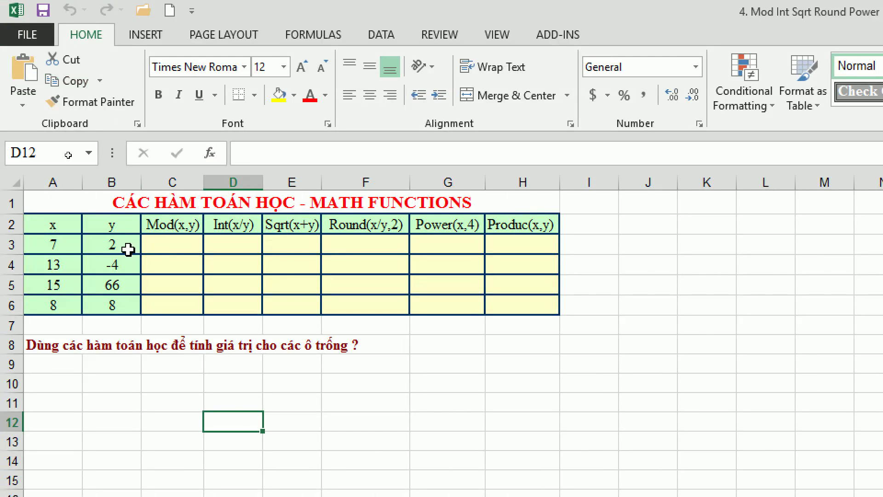
click(168, 380)
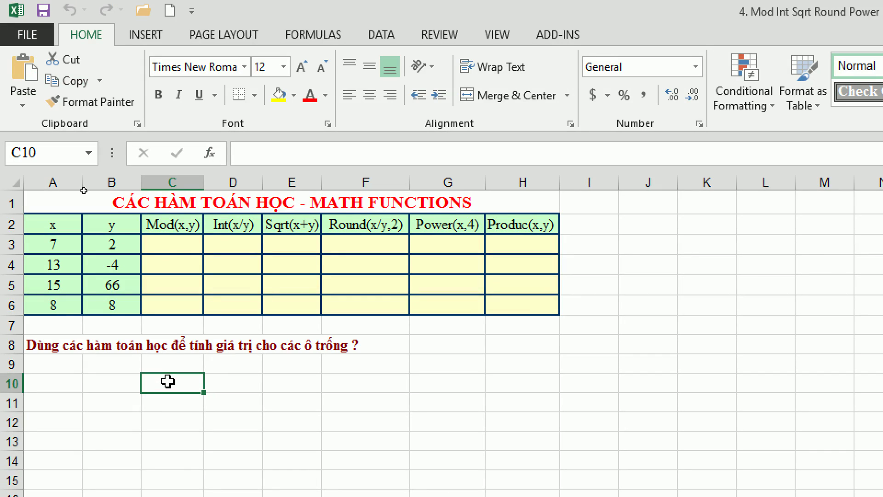
text(=)
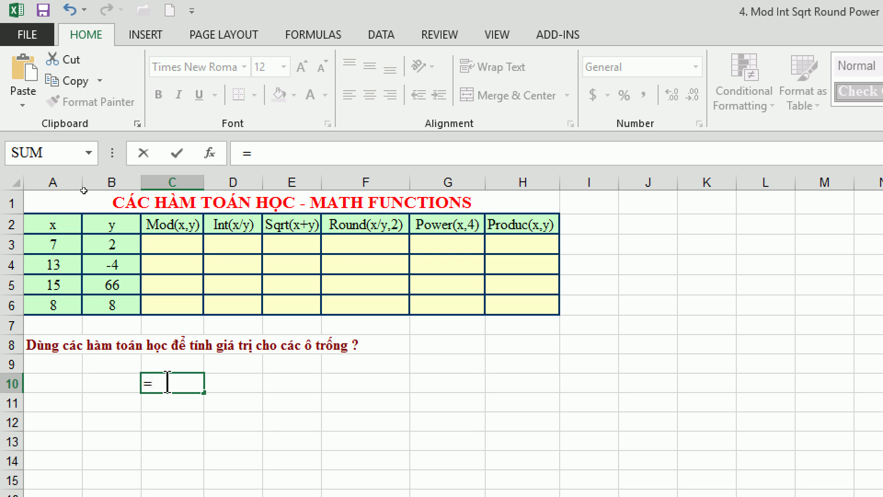
- Enter =SUM() in C10, dismiss Excel's formula warning, and cancel the entry
text(SUM)
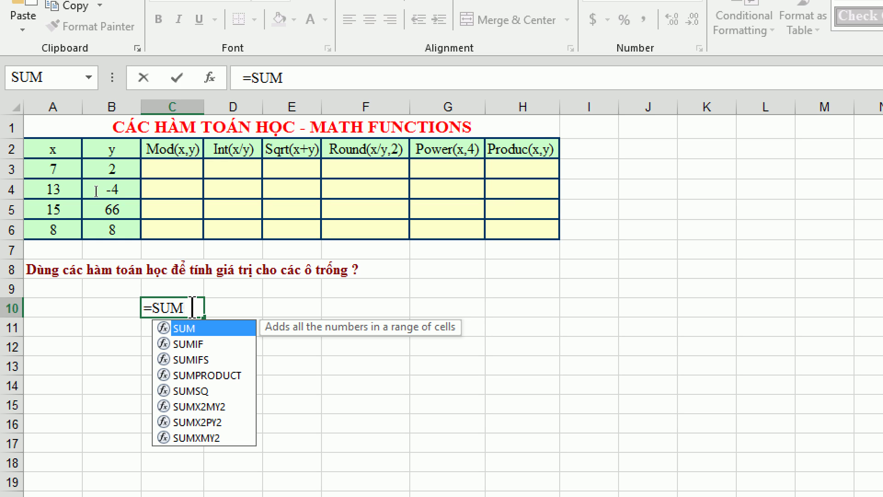
text(()
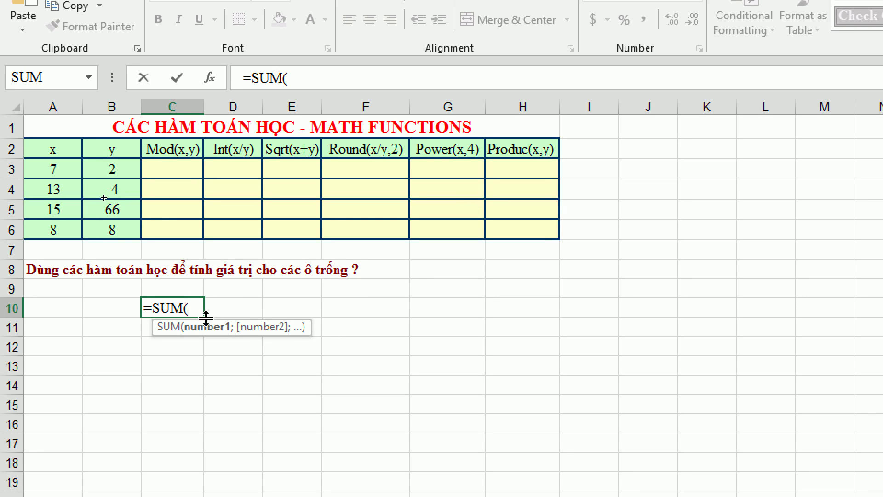
text())
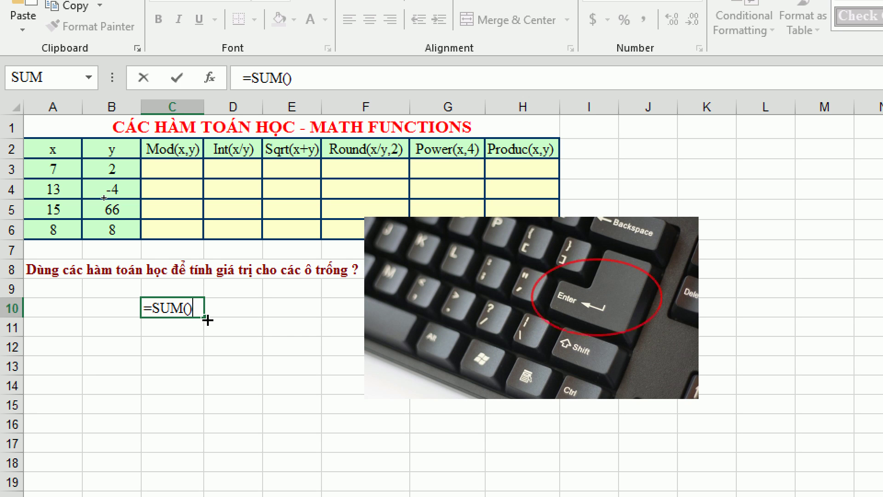
key(Return)
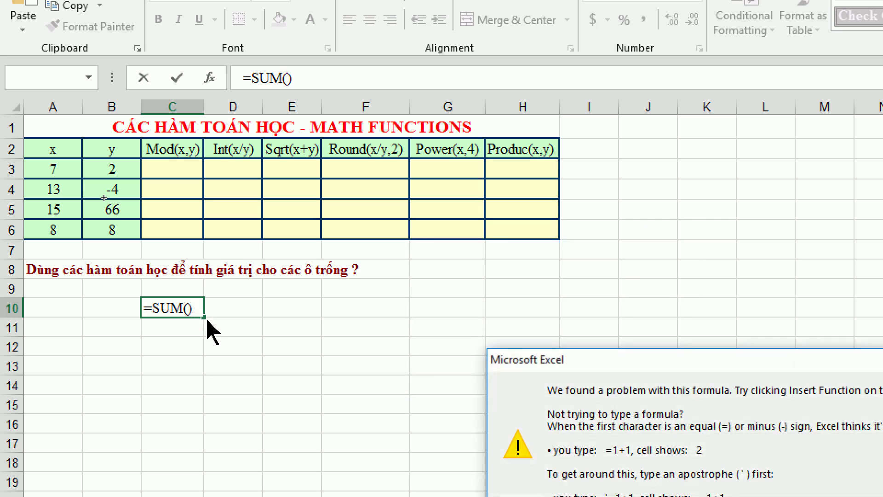
drag(624, 368, 468, 163)
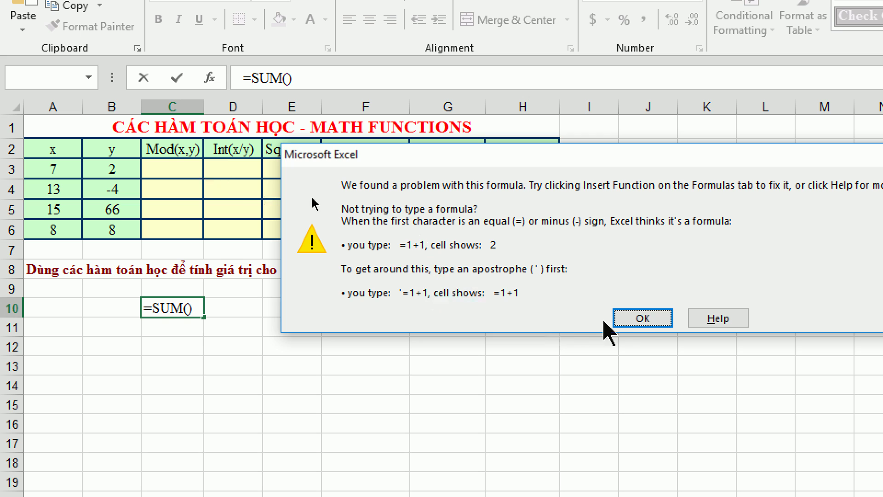
click(630, 318)
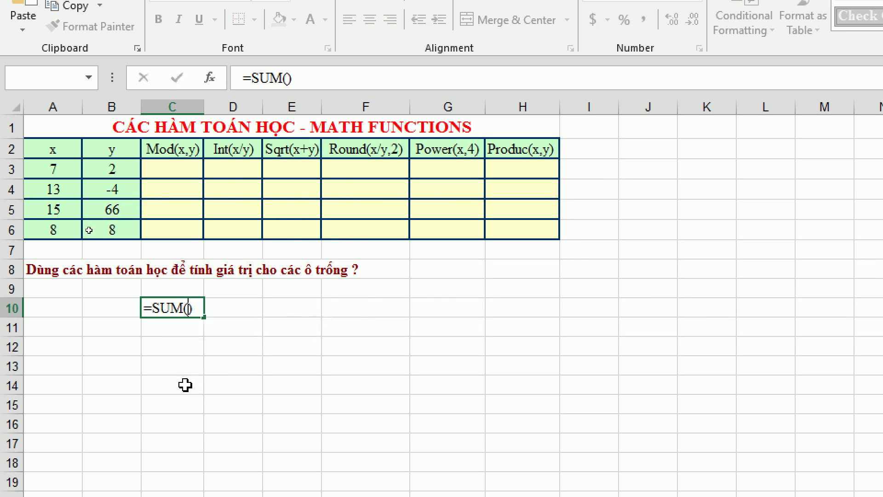
key(Escape)
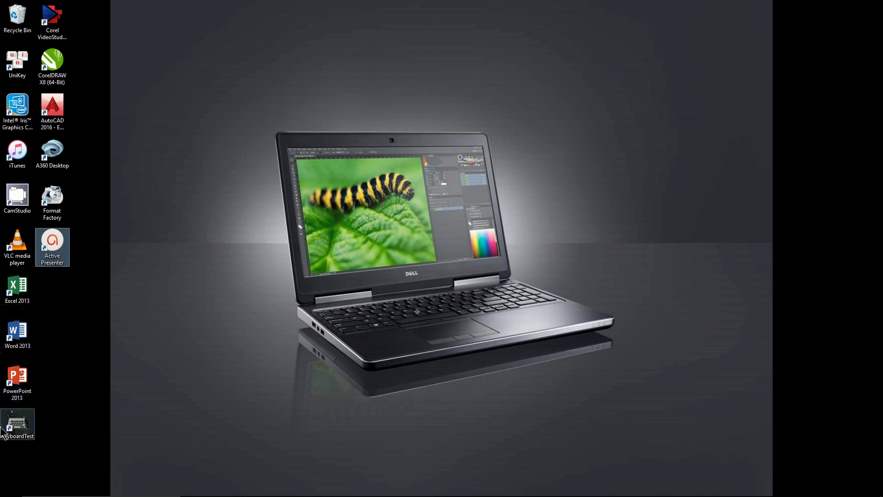
- Launch the Windows Settings app from the Start menu
click(11, 492)
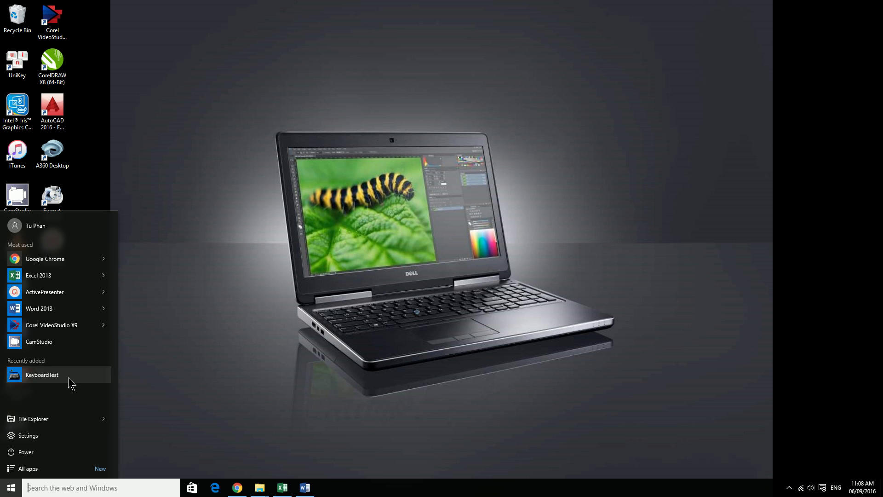
click(183, 368)
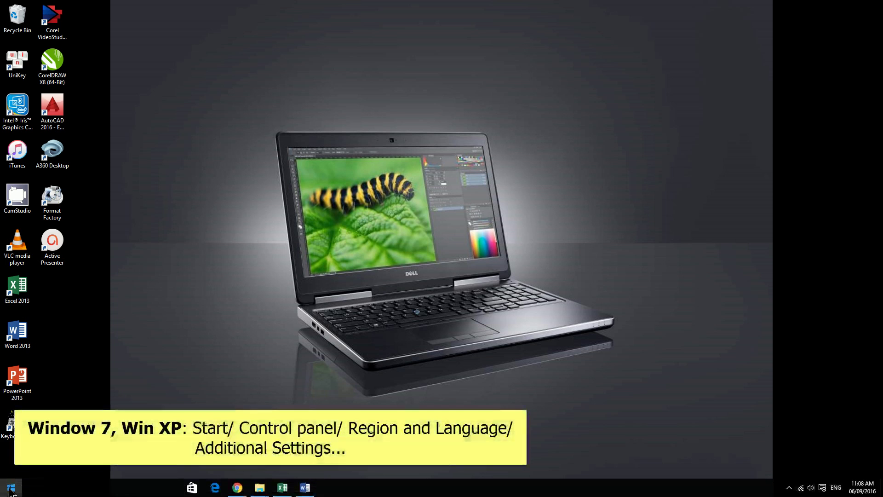
click(13, 488)
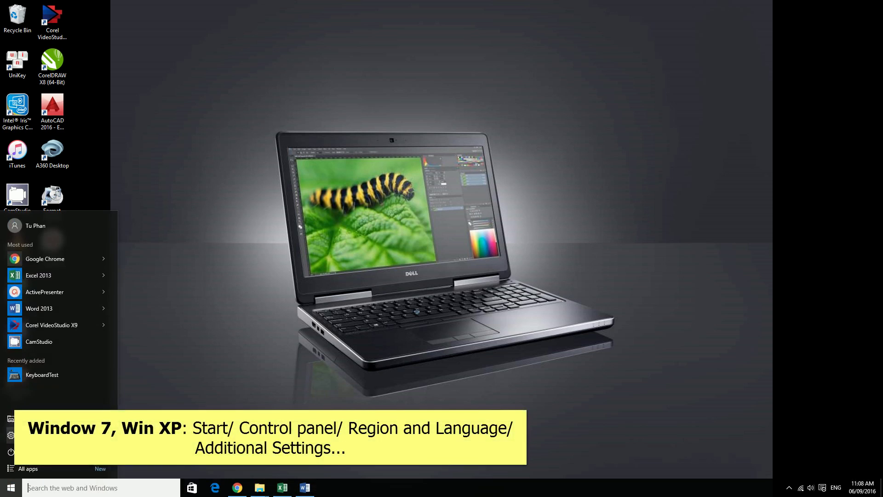
click(10, 435)
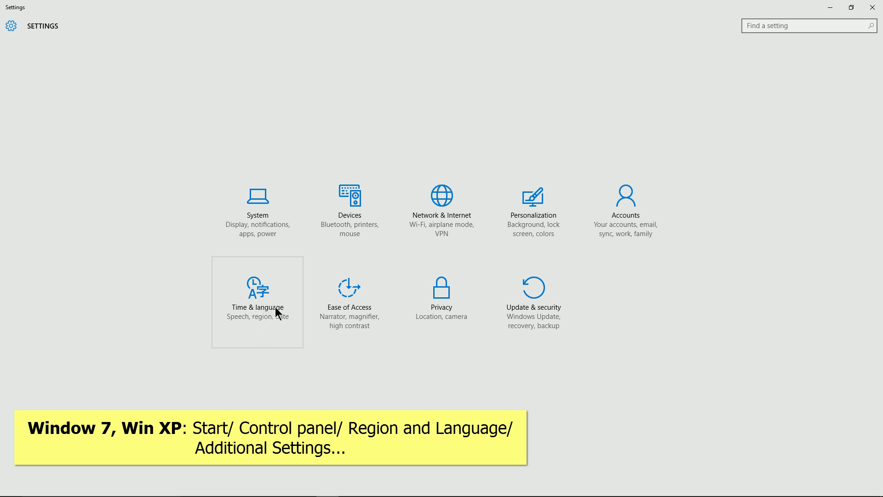
- Go to Time & language > Region & language and open the additional date, time and regional settings
click(261, 302)
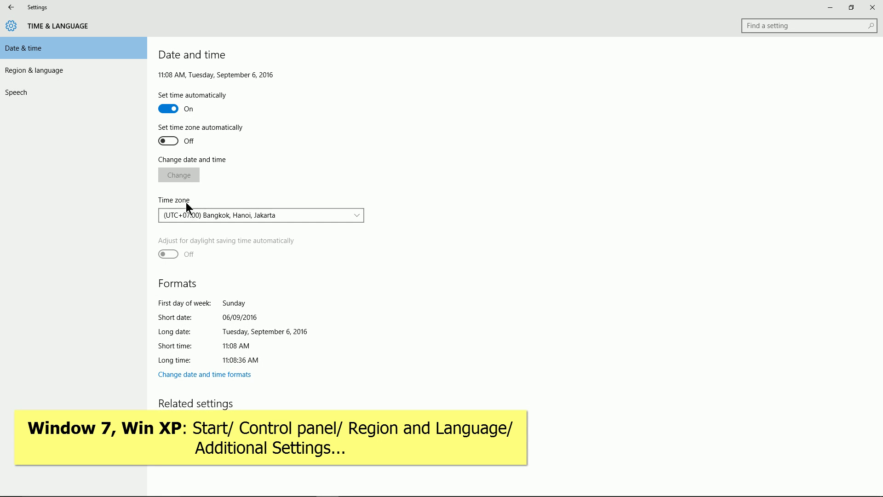
click(41, 76)
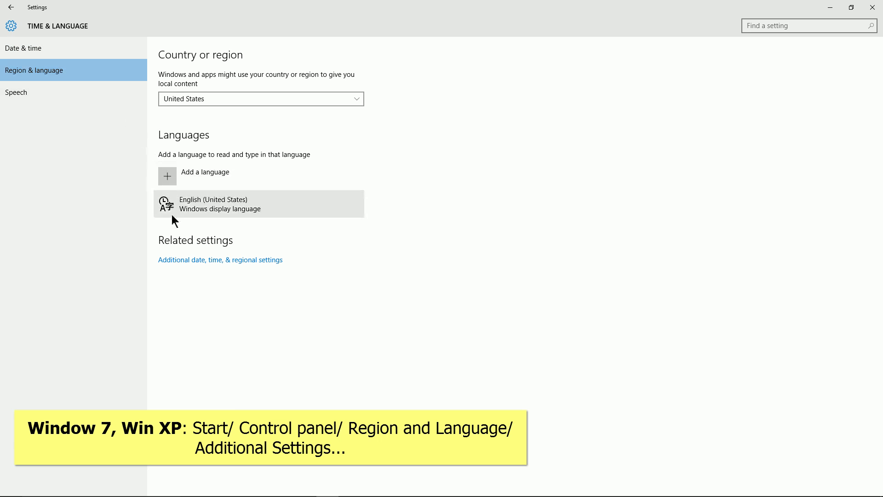
click(232, 261)
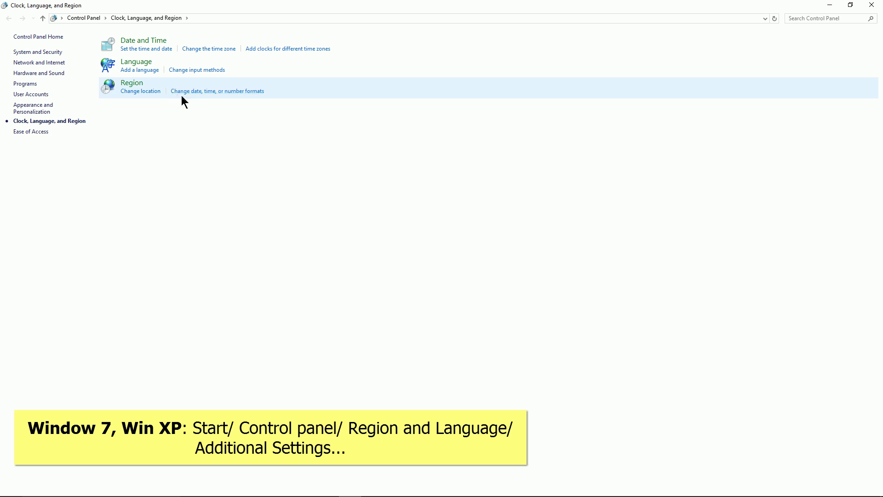
- Open the Region dialog's Formats tab showing English (United States) and the dd/MM/yyyy short date
click(199, 91)
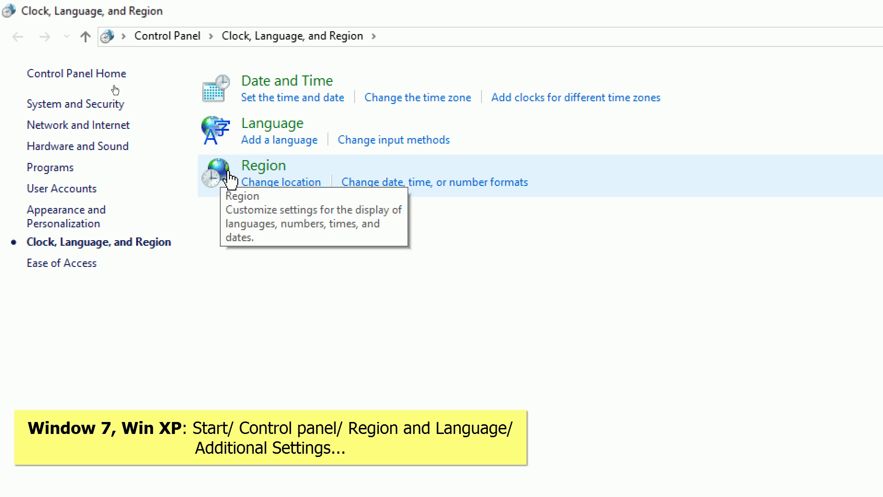
click(406, 184)
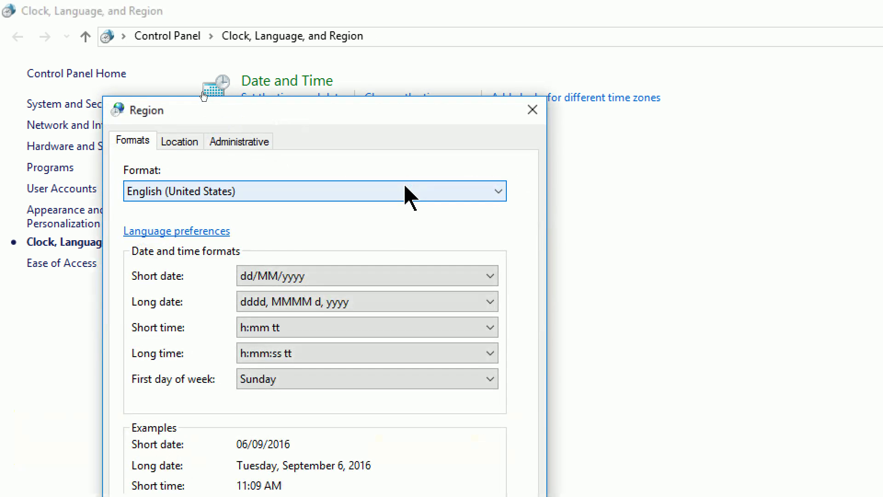
- Move the Region window higher and open its Additional settings for number formats
drag(383, 97, 366, 20)
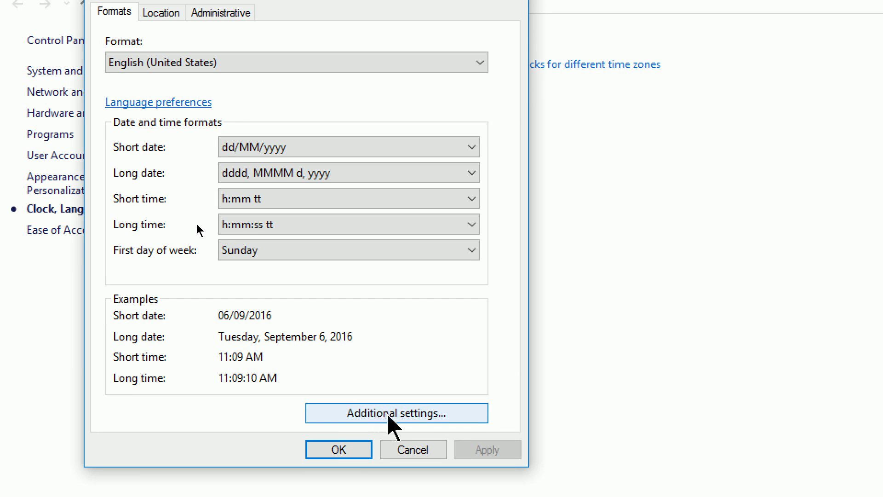
click(467, 421)
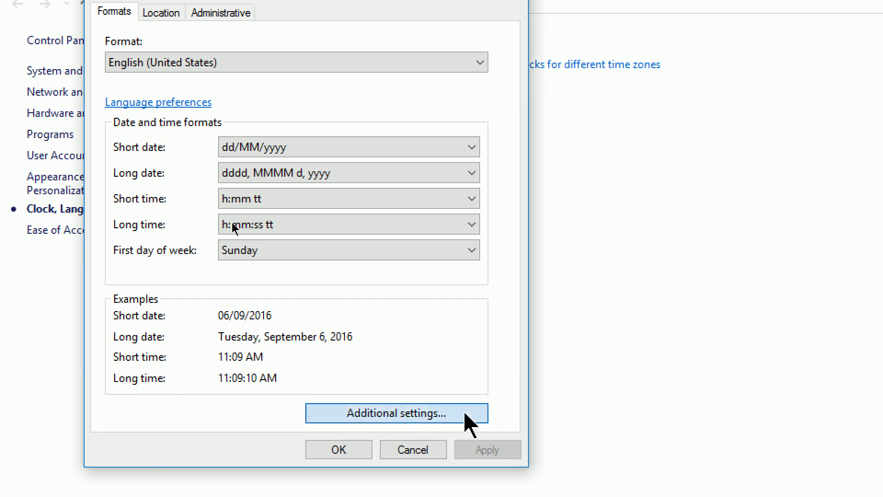
- In Customize Format, replace the comma decimal symbol with a period
drag(331, 89, 331, 19)
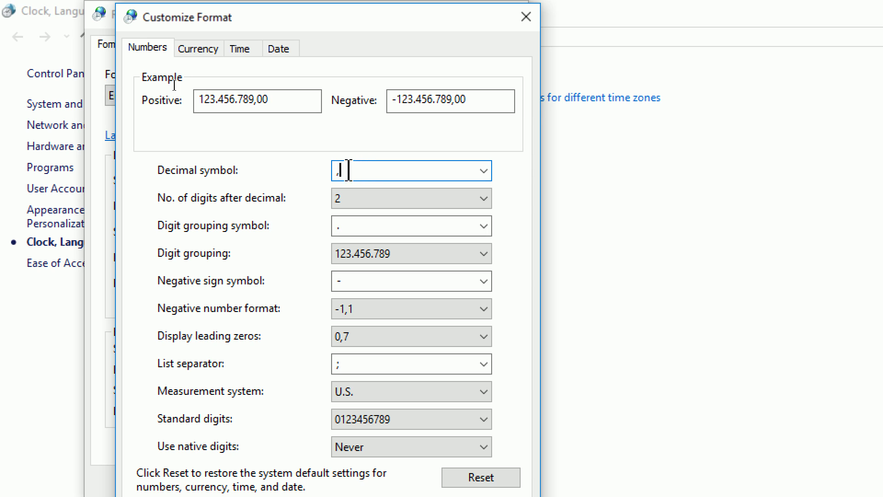
drag(358, 173, 305, 187)
drag(359, 173, 324, 175)
key(BackSpace)
text(.)
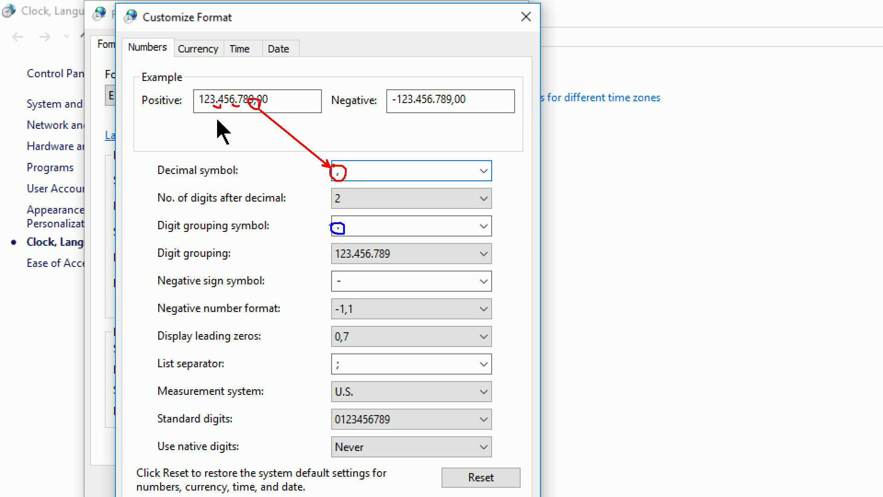
drag(237, 106, 331, 223)
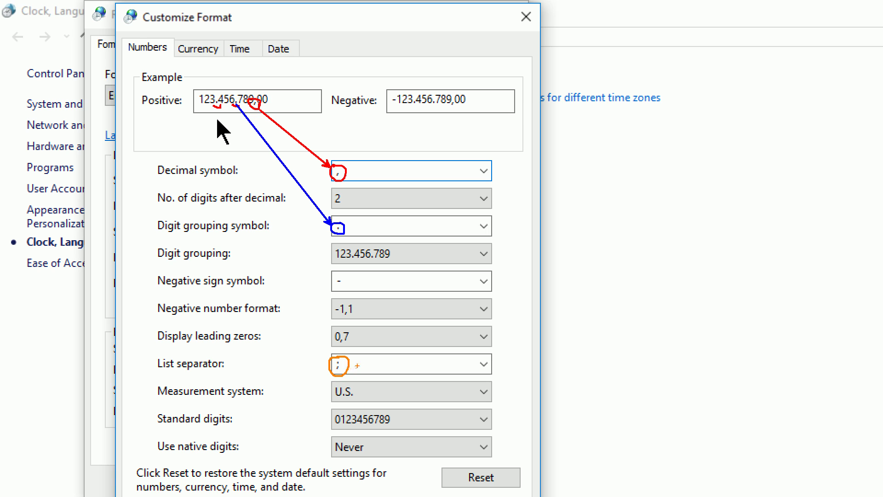
drag(370, 362, 438, 367)
drag(449, 350, 447, 377)
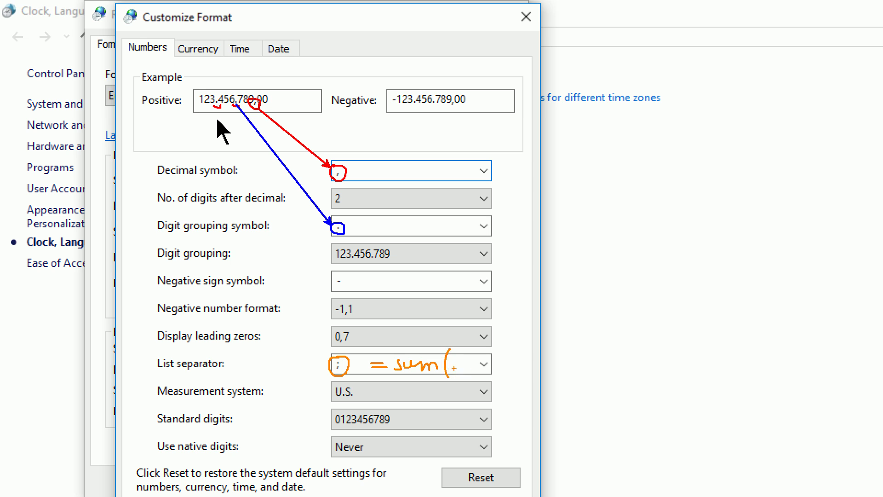
drag(451, 367, 511, 371)
click(476, 363)
click(511, 365)
drag(515, 366, 525, 367)
key(g)
drag(178, 352, 191, 356)
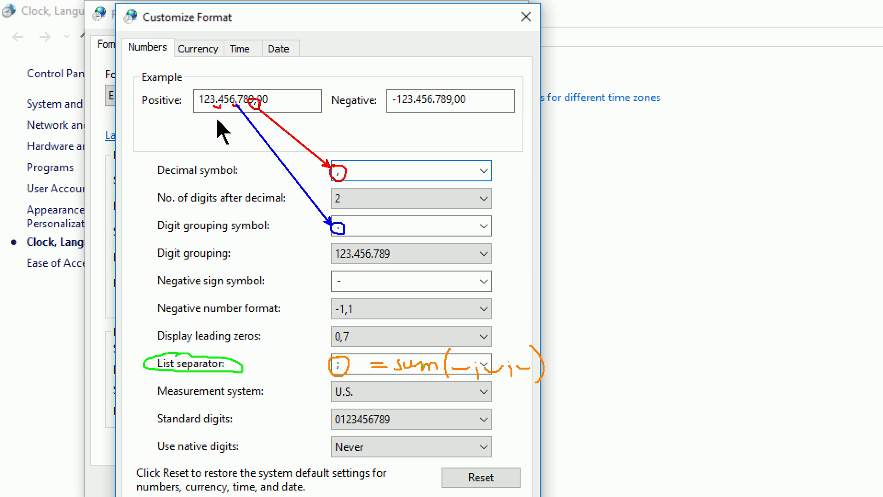
drag(392, 376, 437, 374)
mouse_move(345, 174)
mouse_down()
mouse_move(371, 344)
mouse_move(351, 357)
mouse_up()
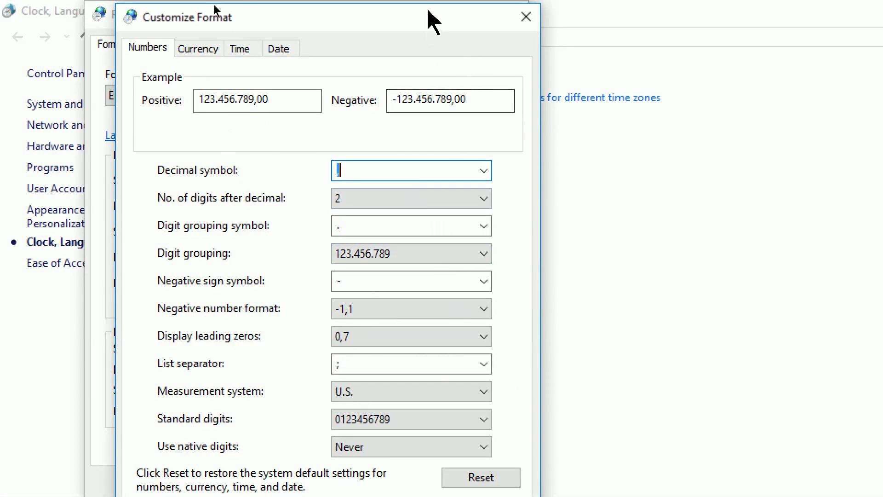
drag(218, 11, 210, 2)
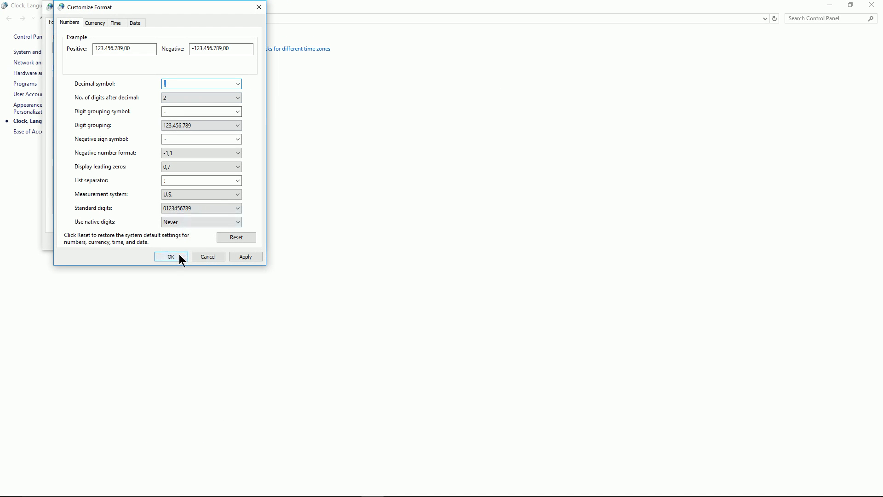
- Accept the Customize Format and Region changes, close Control Panel and Settings, then close Excel
click(179, 255)
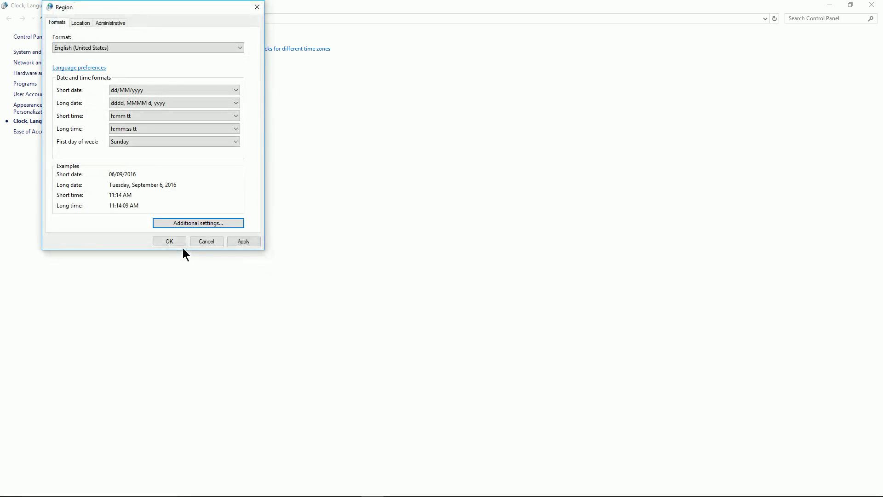
click(177, 241)
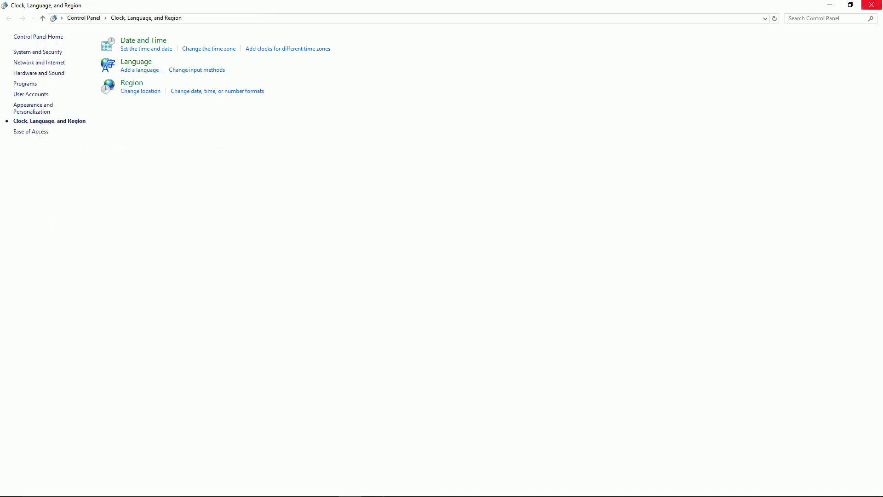
click(871, 4)
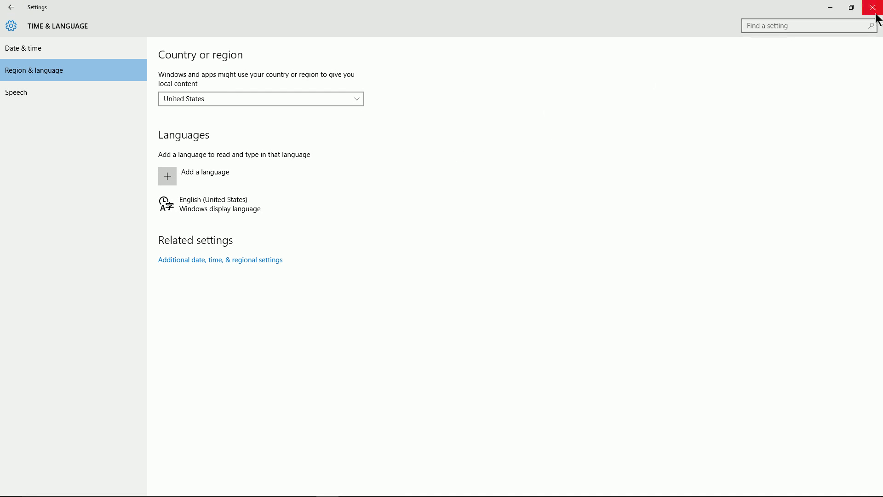
click(872, 7)
click(285, 487)
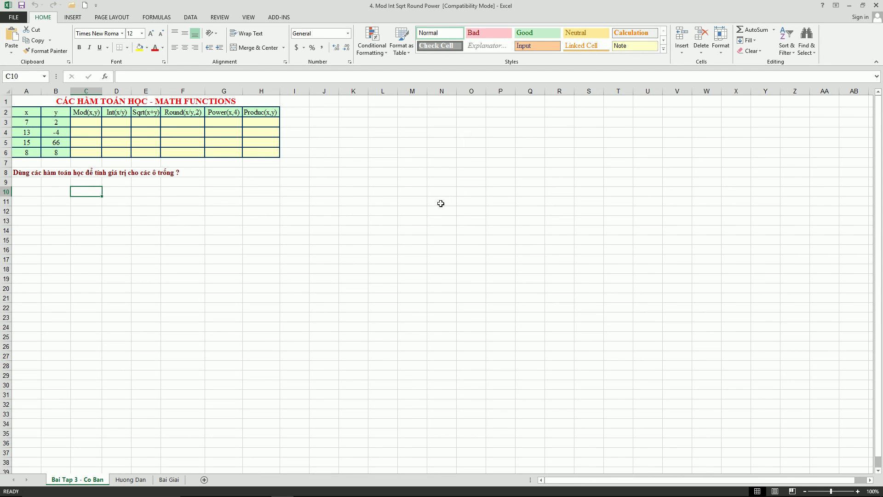
click(875, 6)
mouse_move(259, 487)
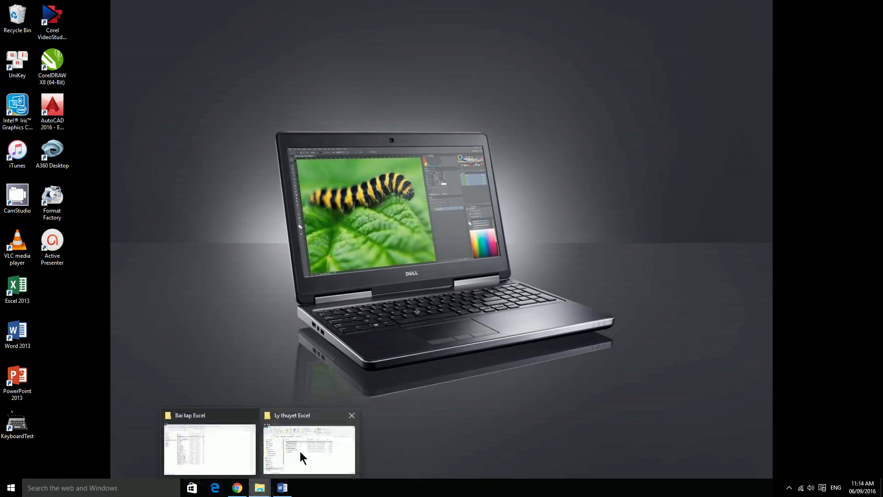
- Open '4. Mod Int Sqrt Round Power' from the Bai tap Excel Explorer window
click(281, 458)
click(259, 488)
click(225, 451)
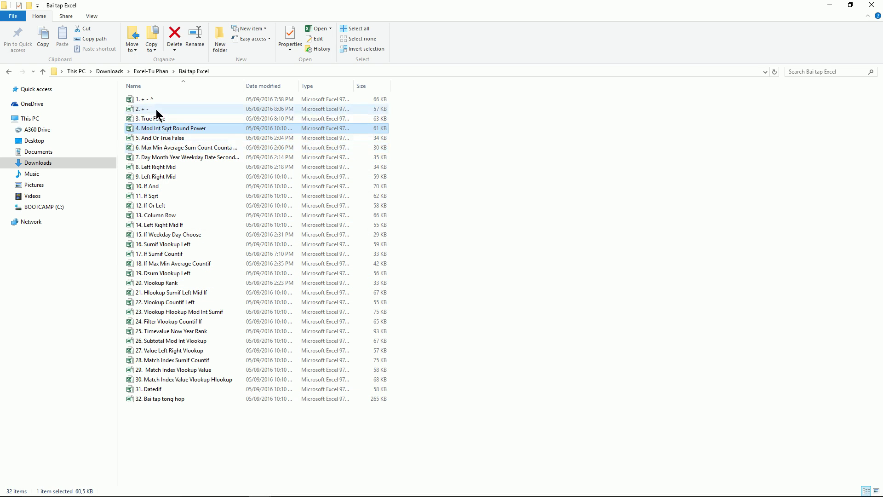
double_click(157, 130)
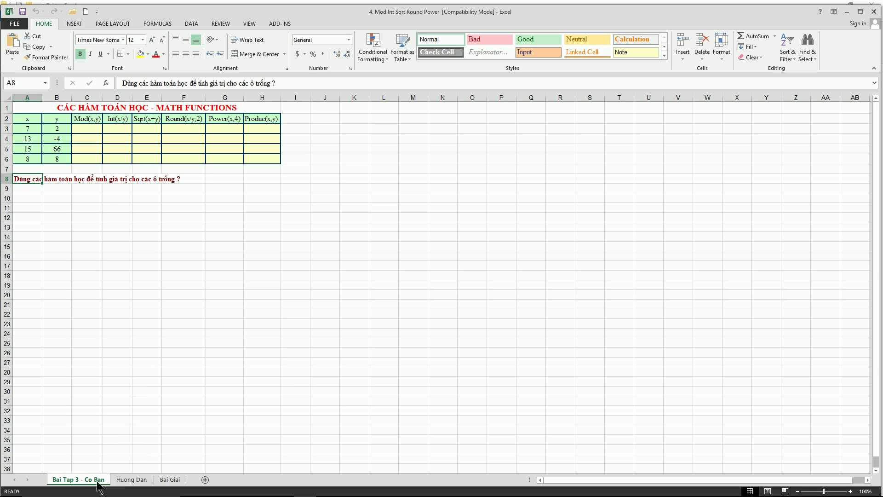
click(128, 479)
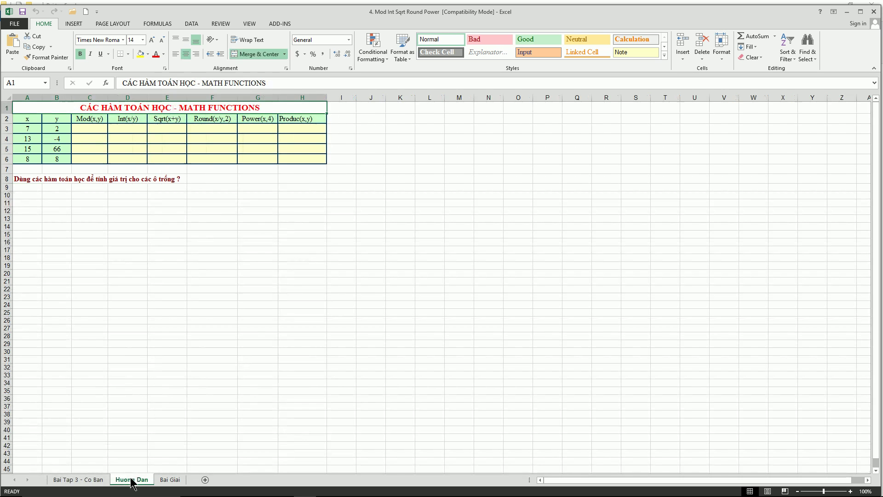
click(169, 480)
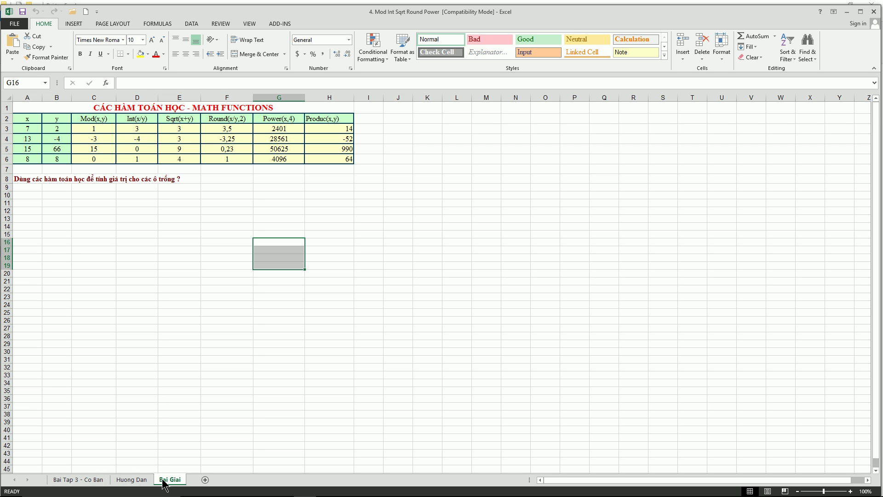
click(98, 480)
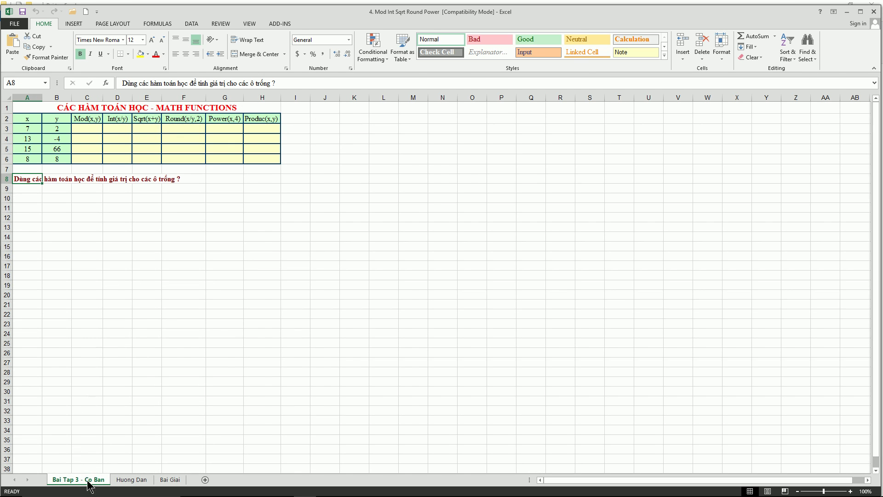
click(68, 197)
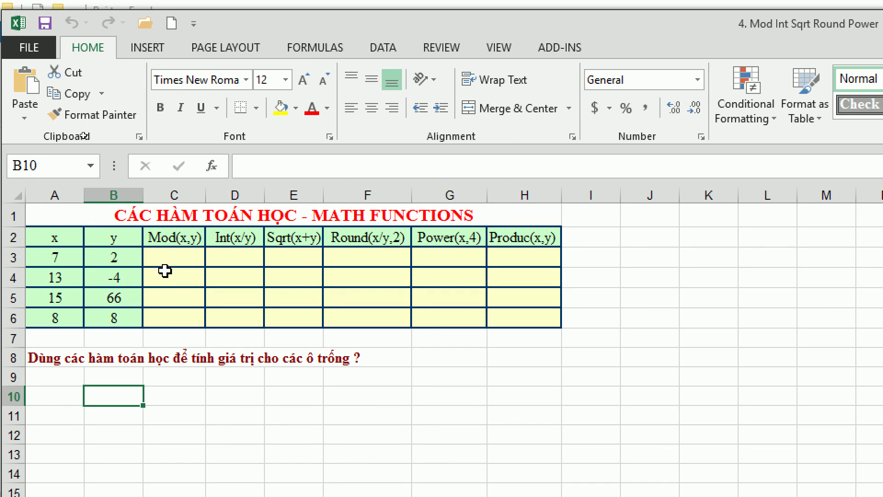
- Enter =MOD(A3;B3) in C3 under the Mod(x,y) heading
click(201, 266)
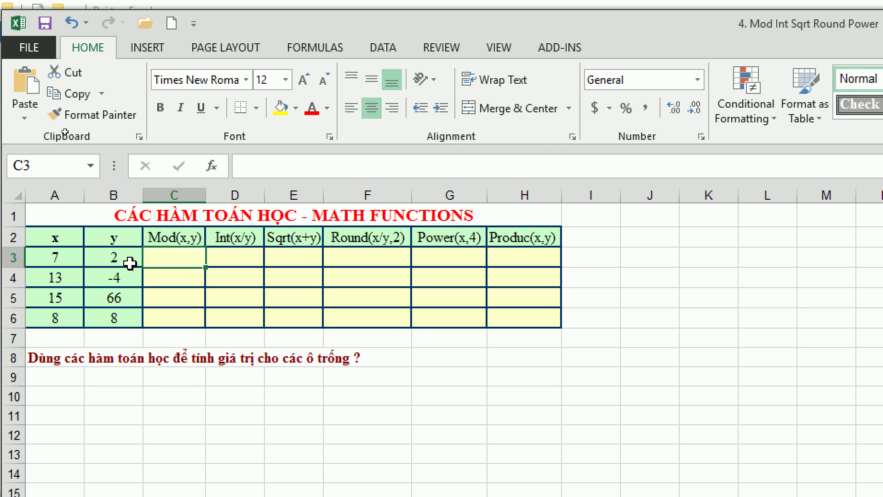
click(154, 279)
click(167, 238)
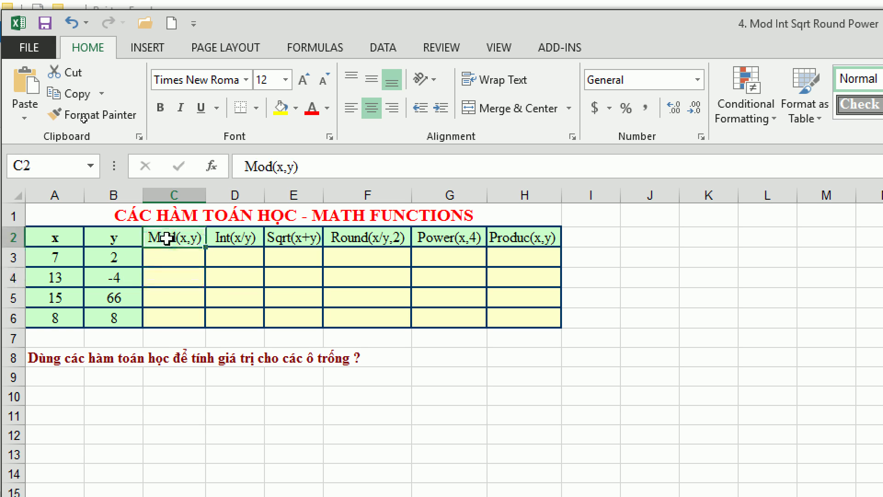
click(177, 259)
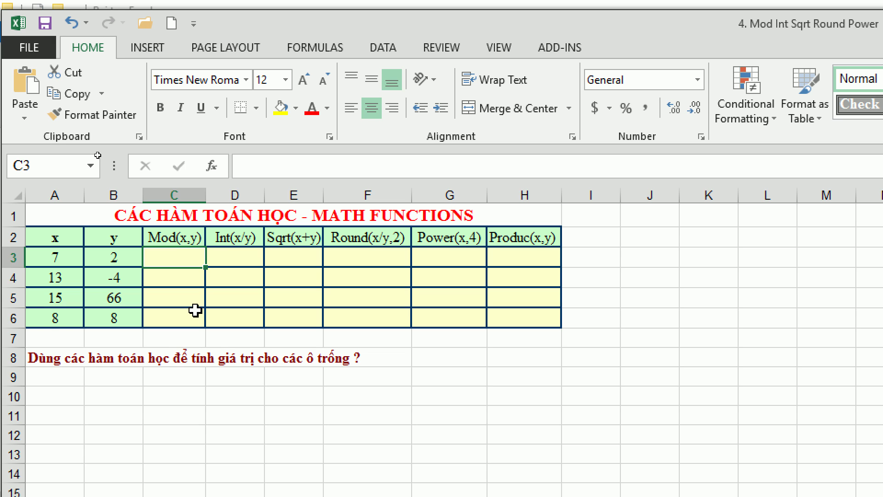
text(=)
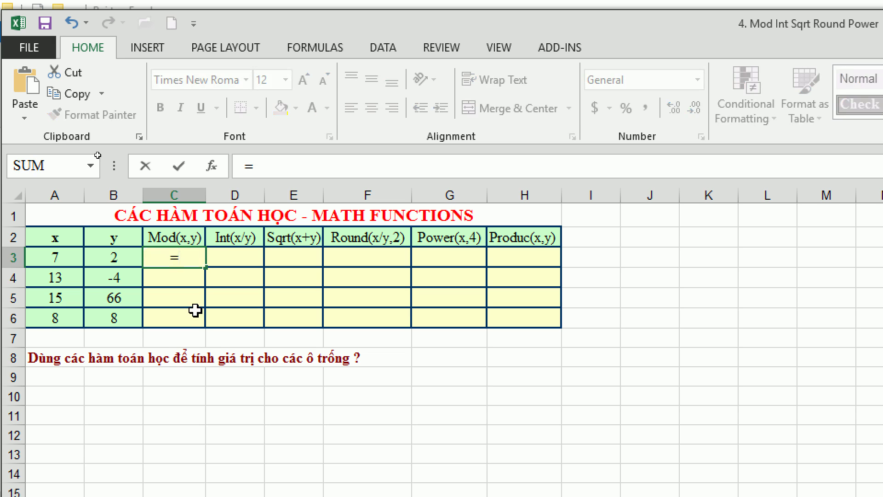
text(MO)
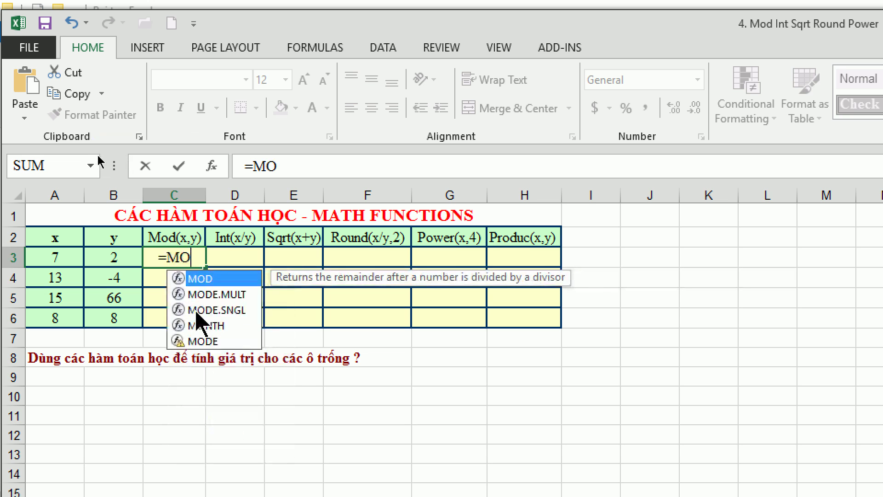
text(d)
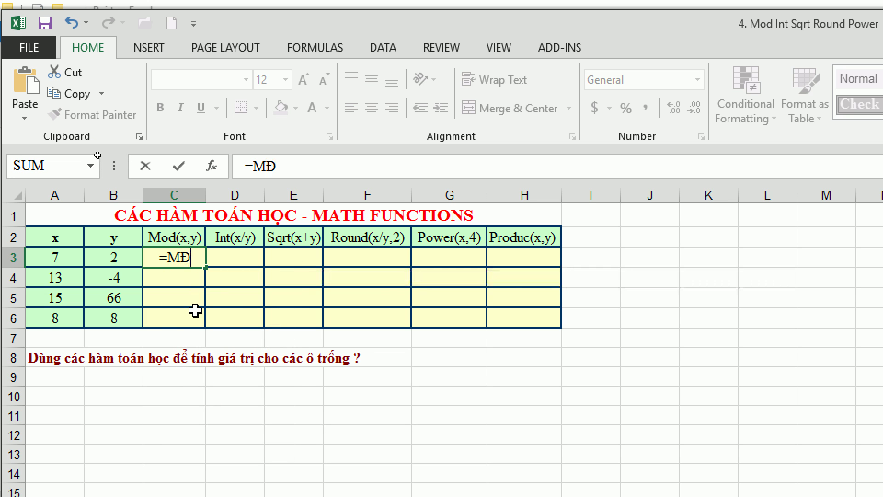
key(BackSpace)
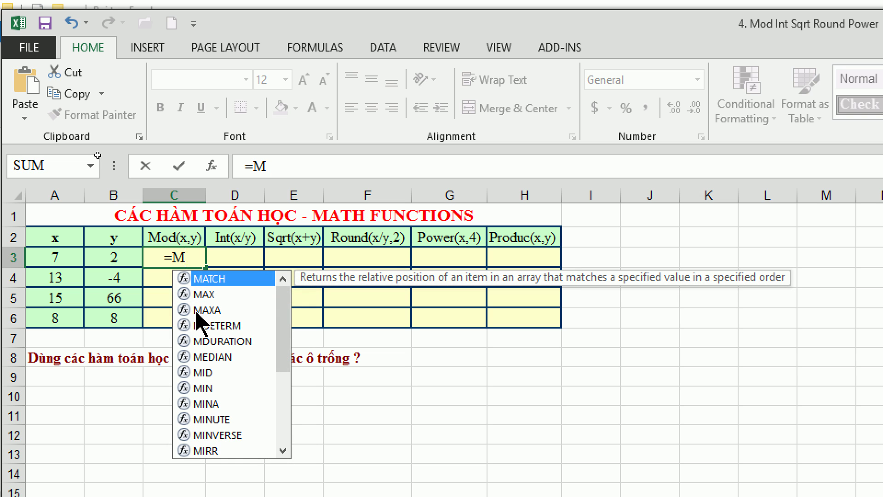
text(OD)
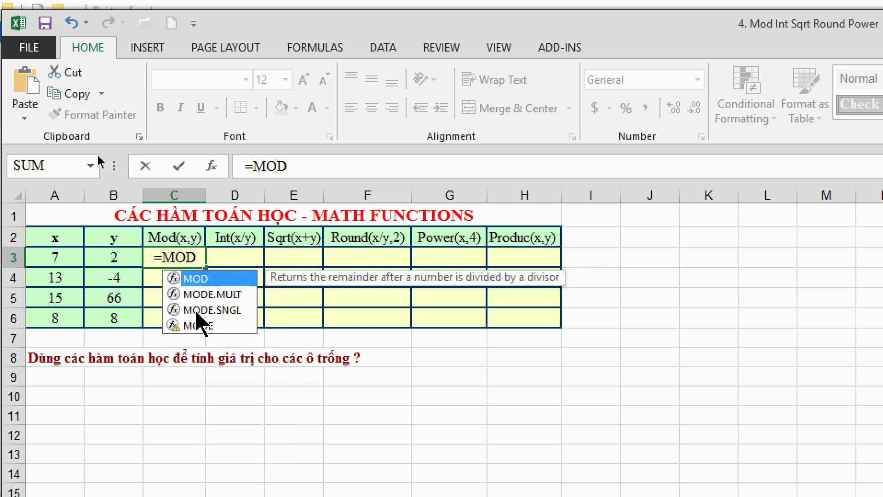
text(()
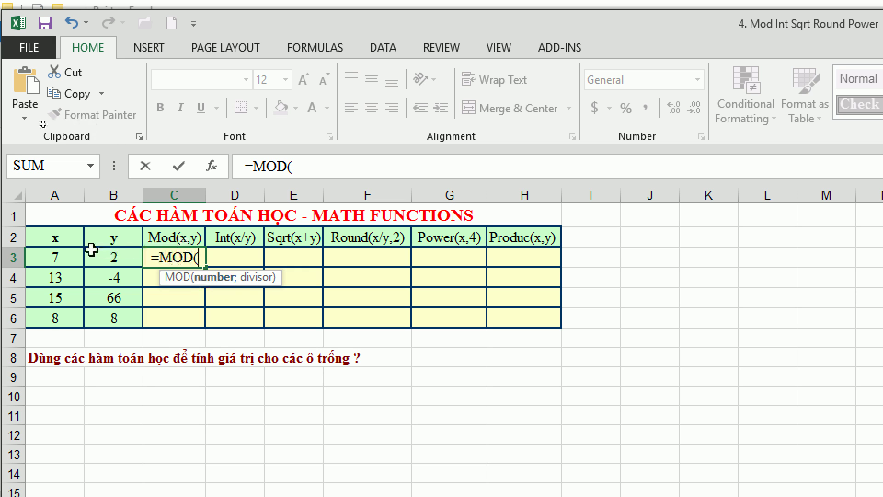
click(70, 257)
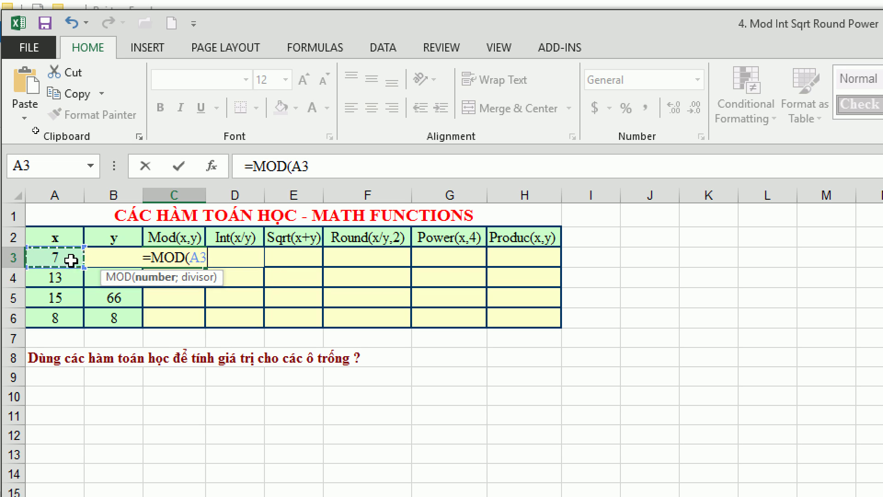
text(;)
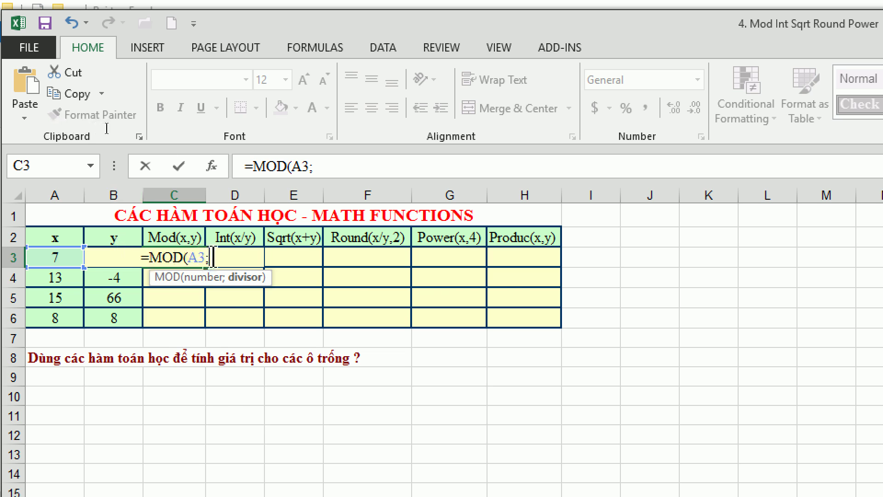
text(B3)
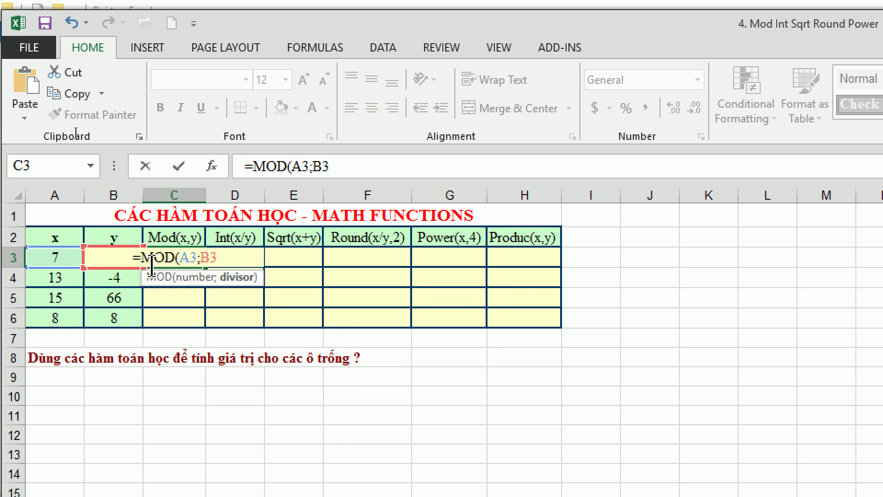
text())
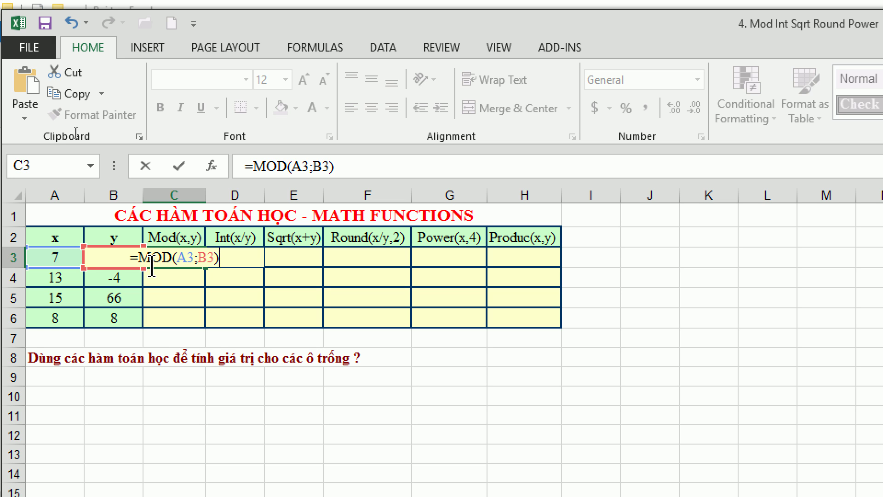
key(Return)
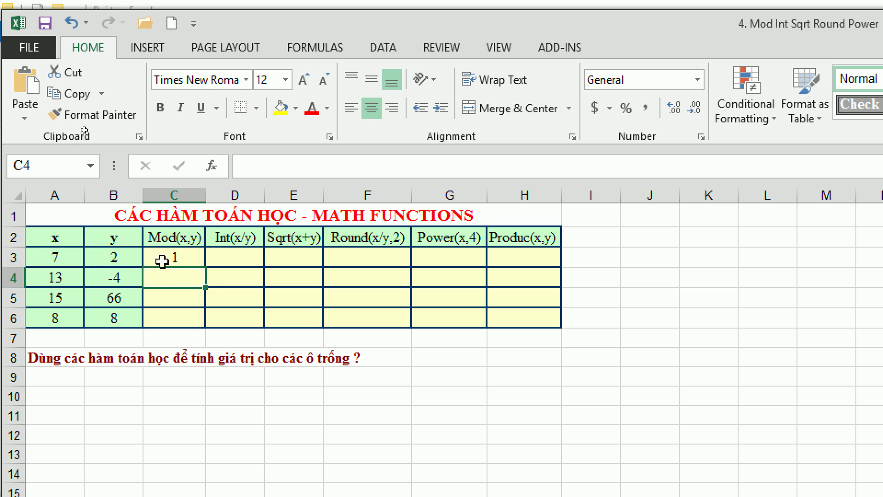
click(172, 258)
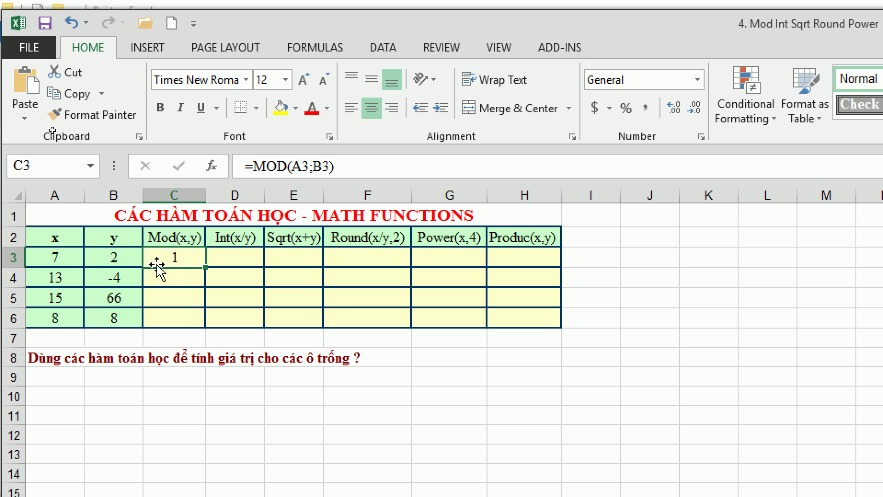
click(44, 259)
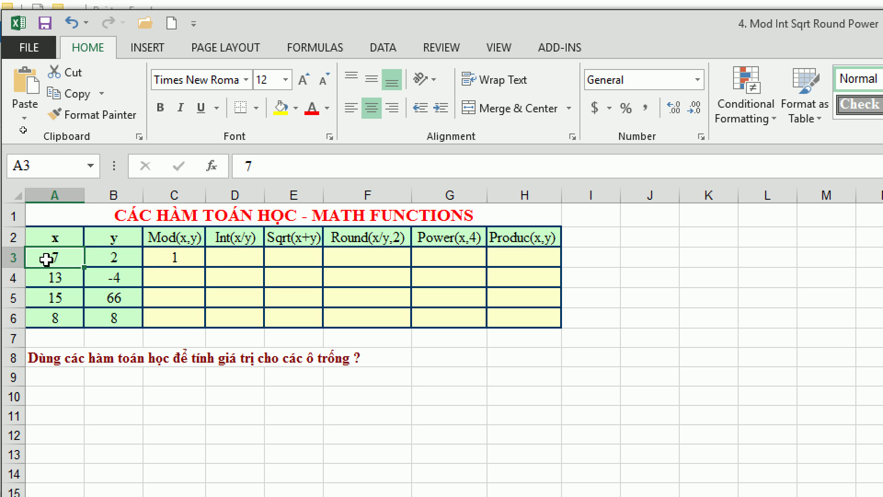
click(161, 256)
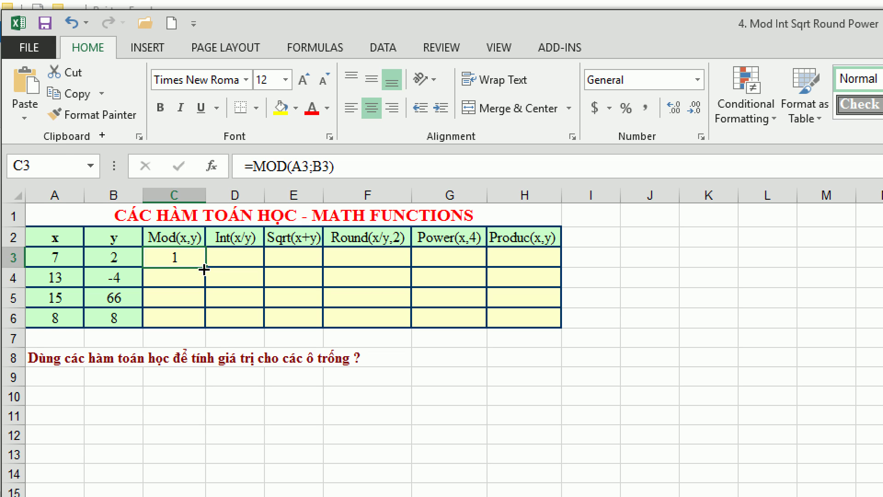
drag(203, 269, 197, 327)
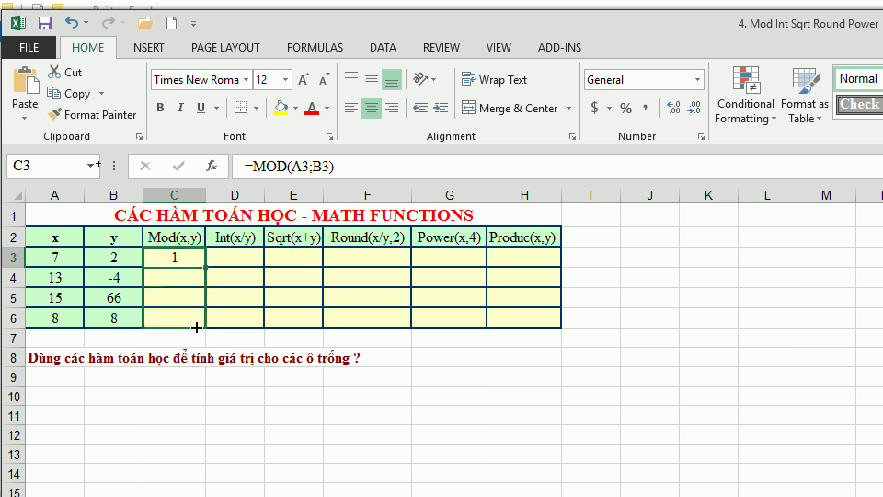
drag(197, 328, 198, 328)
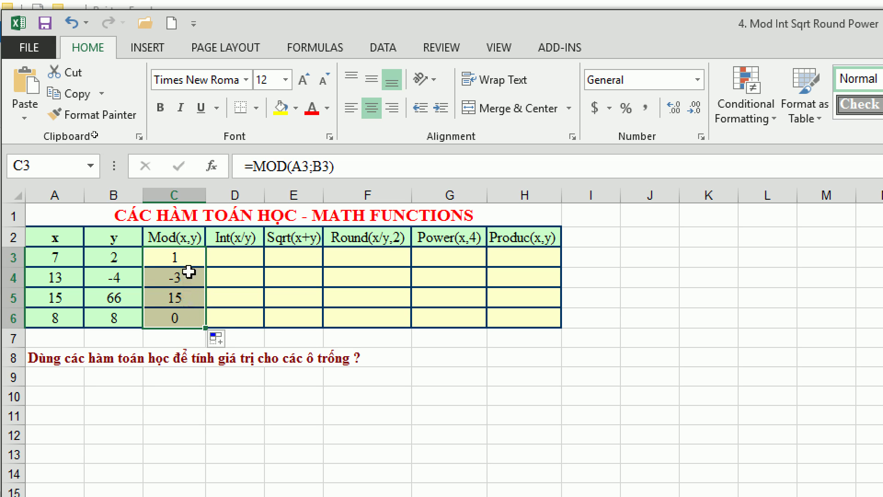
click(176, 316)
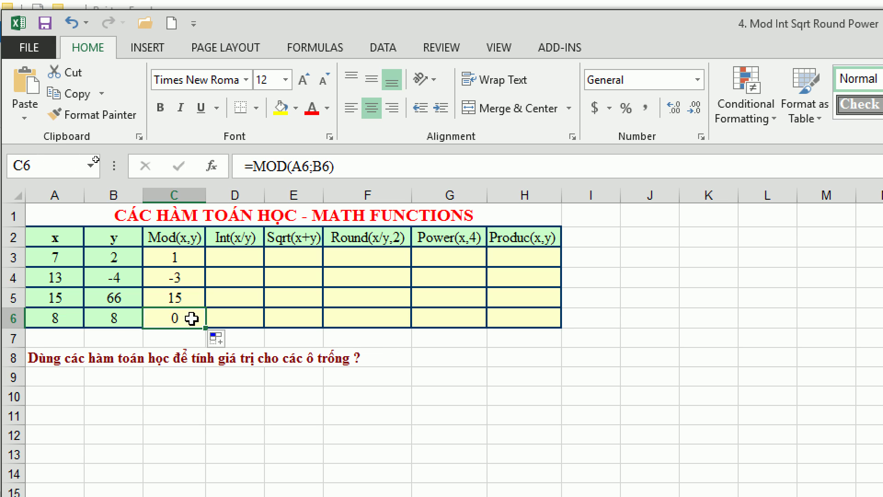
click(217, 267)
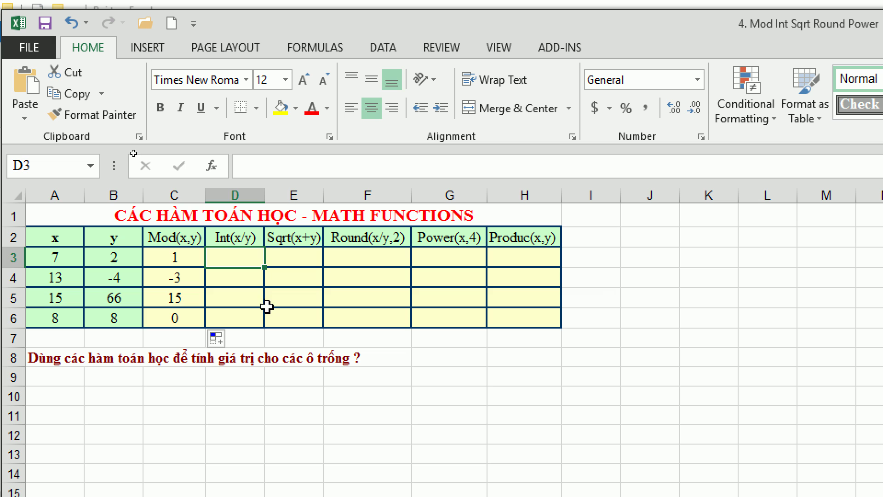
click(247, 235)
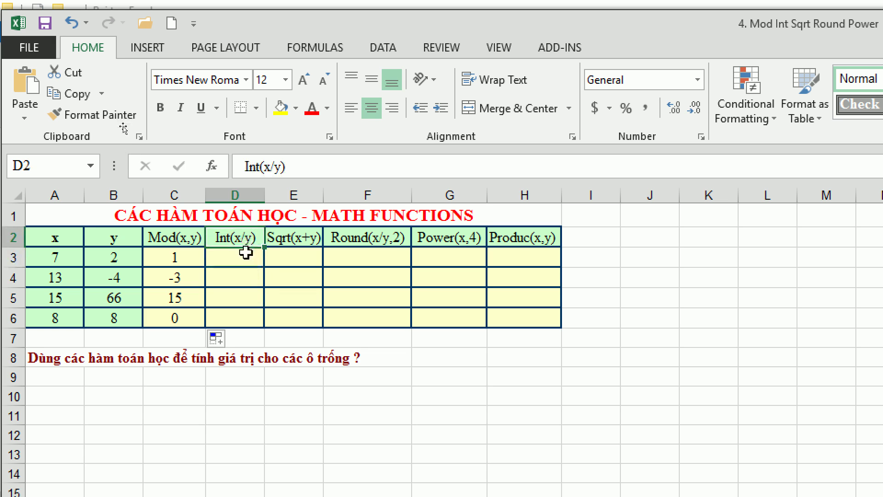
click(246, 253)
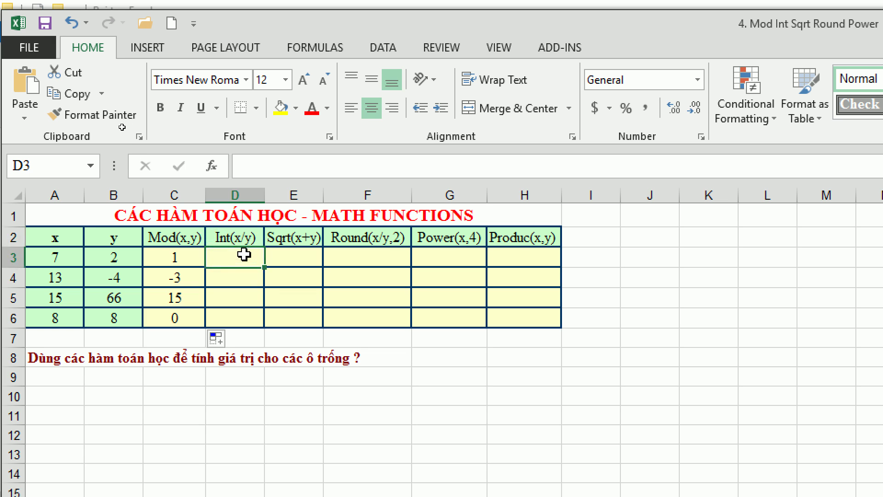
click(178, 237)
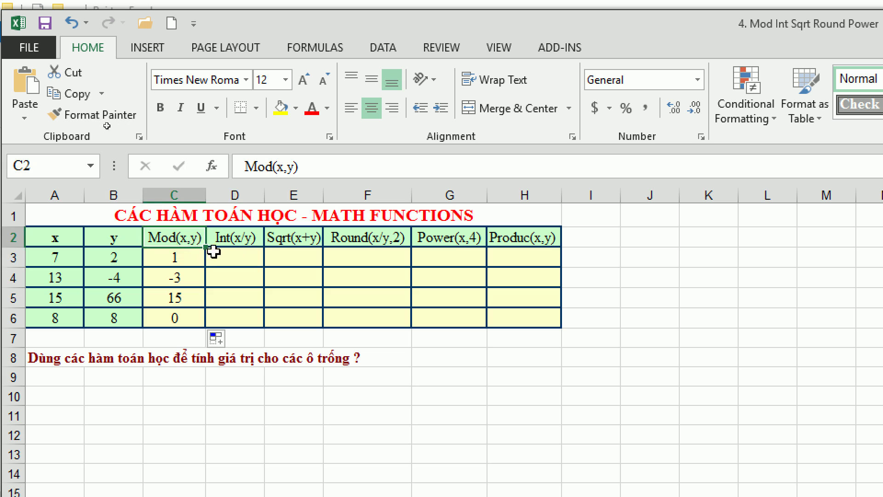
click(235, 242)
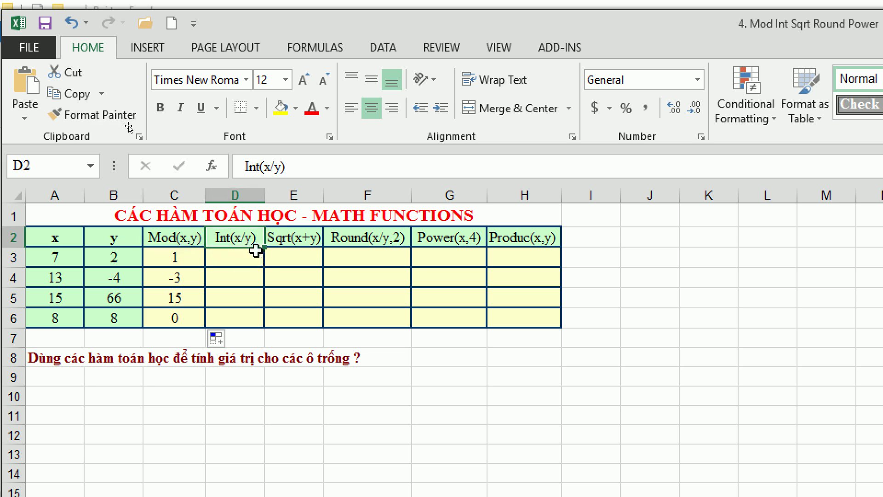
click(246, 263)
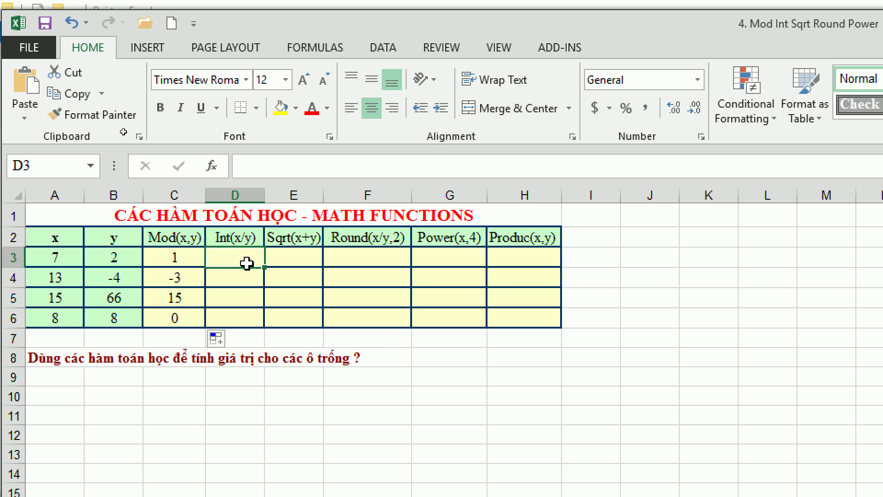
- Try =INT(A3;B3) in D3, dismiss the too-many-arguments error and restart the entry
text(=)
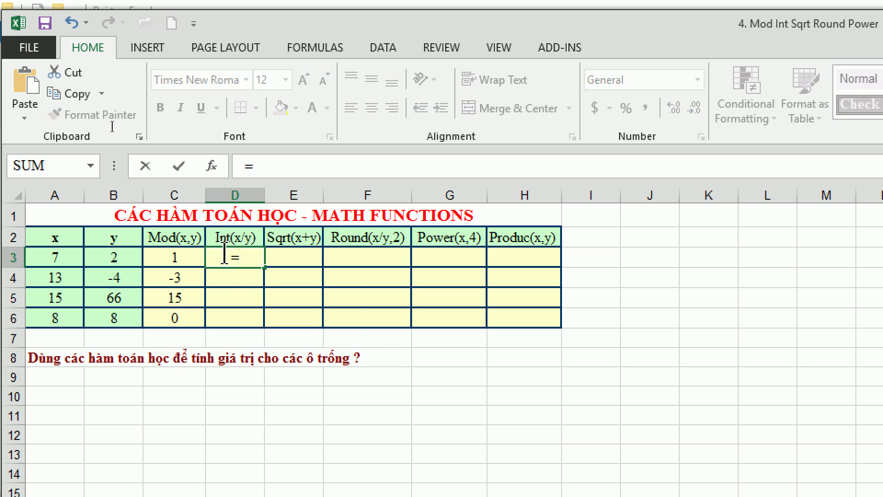
text(INT)
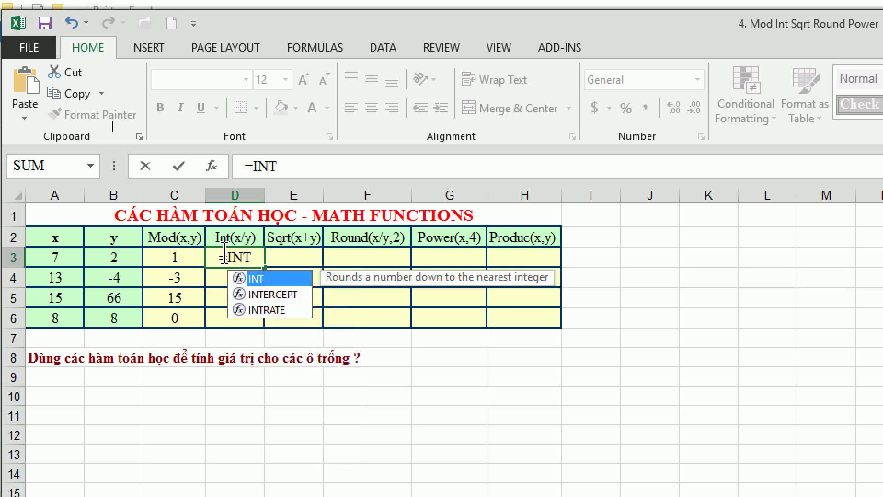
text(()
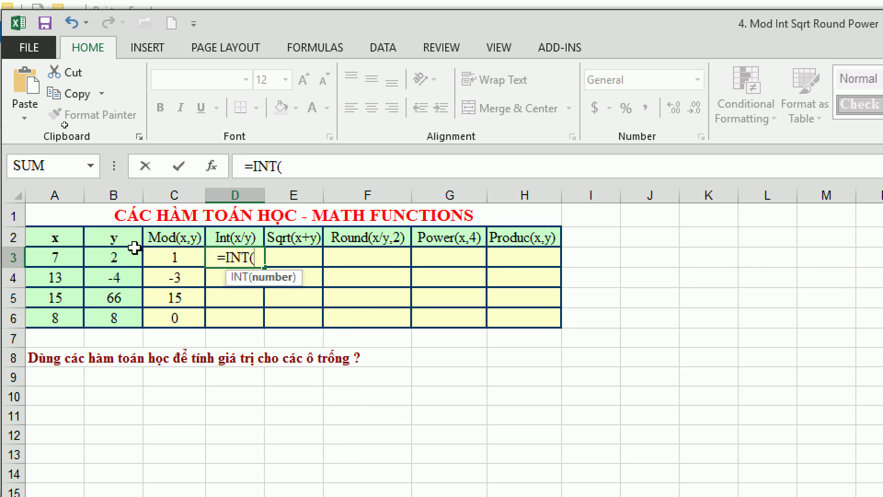
click(57, 259)
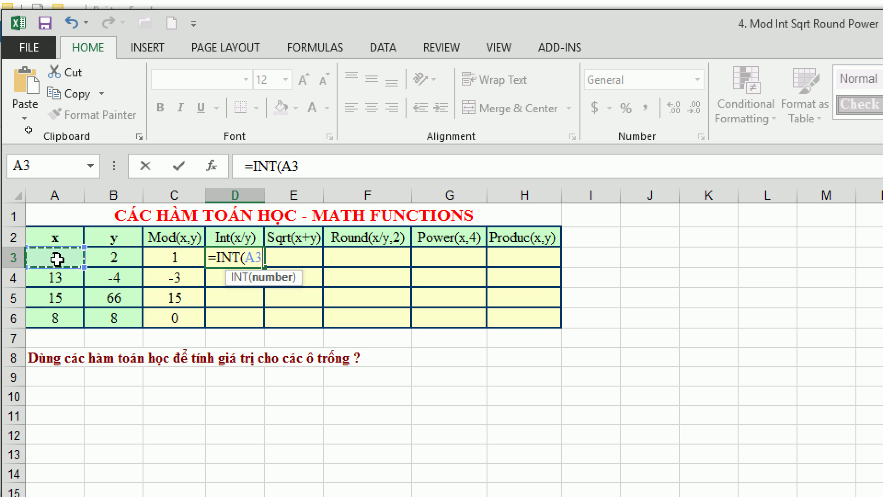
text(;)
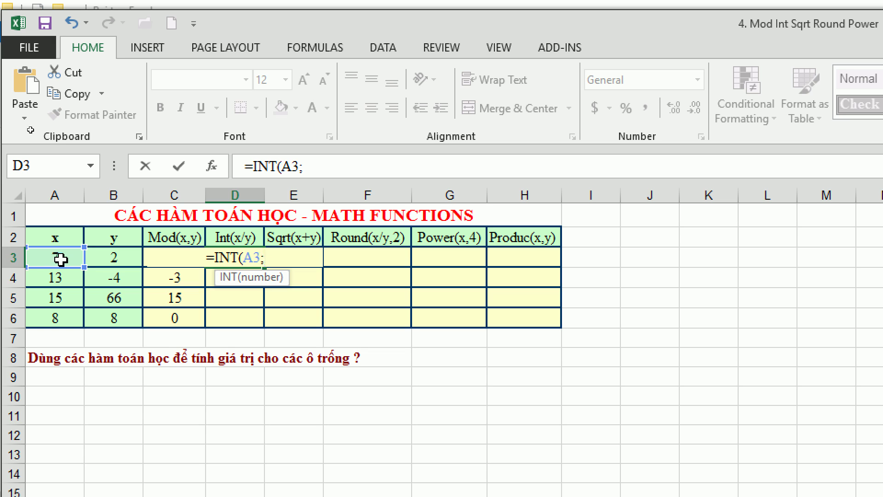
click(117, 259)
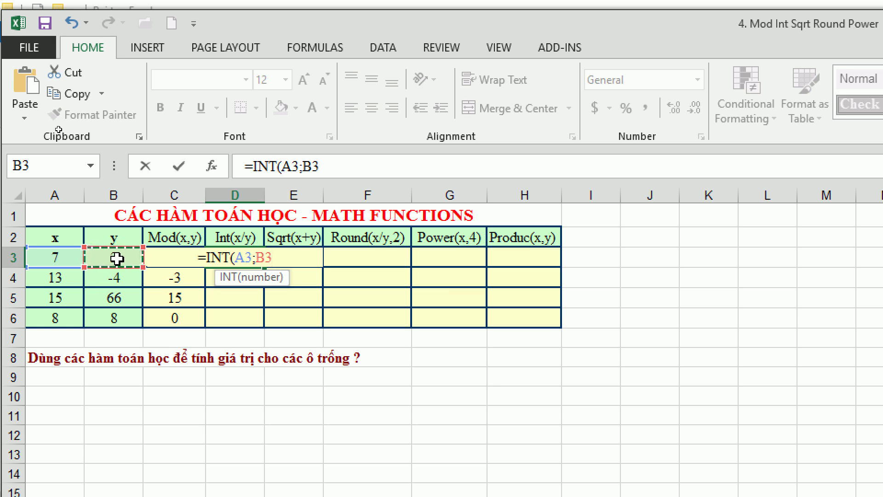
text())
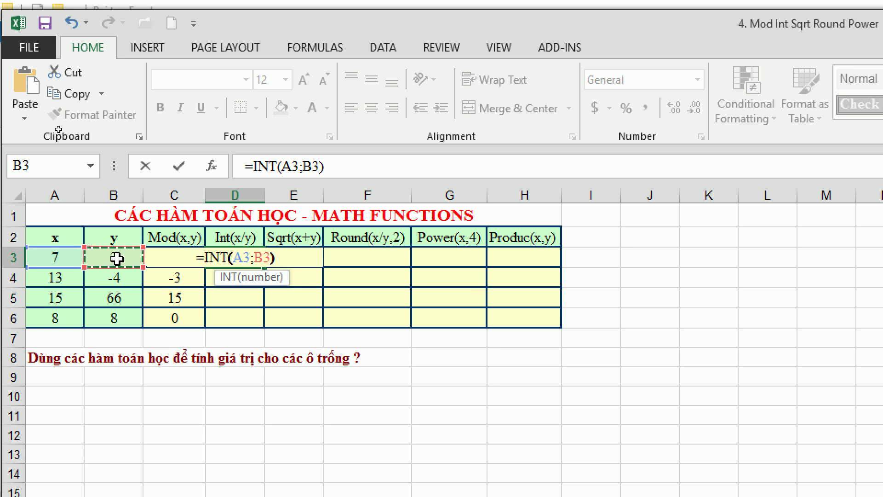
key(Return)
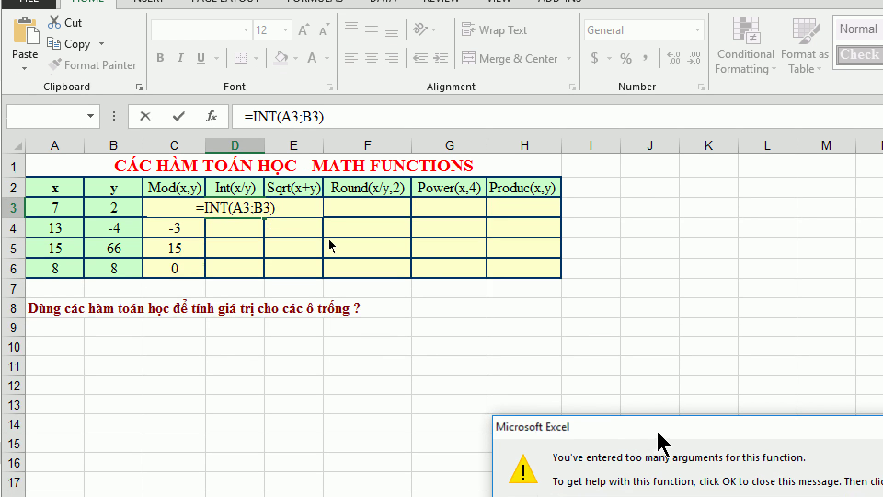
drag(658, 432, 510, 180)
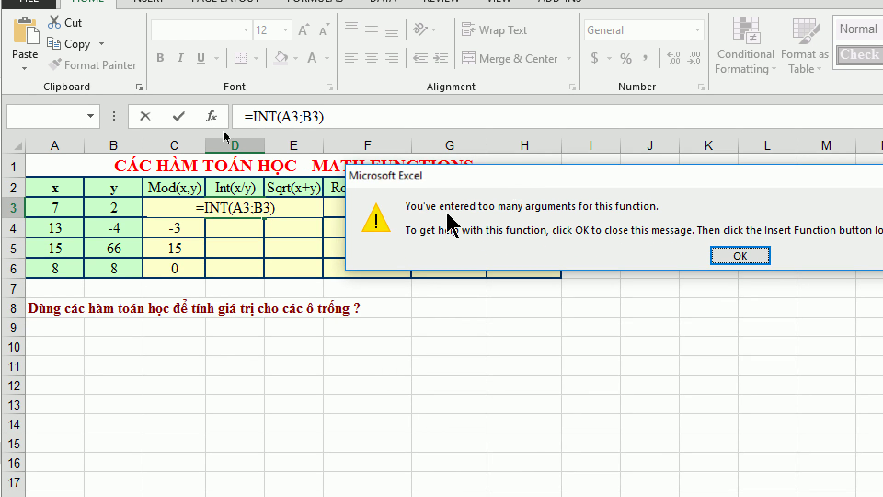
click(741, 254)
key(Escape)
text(=)
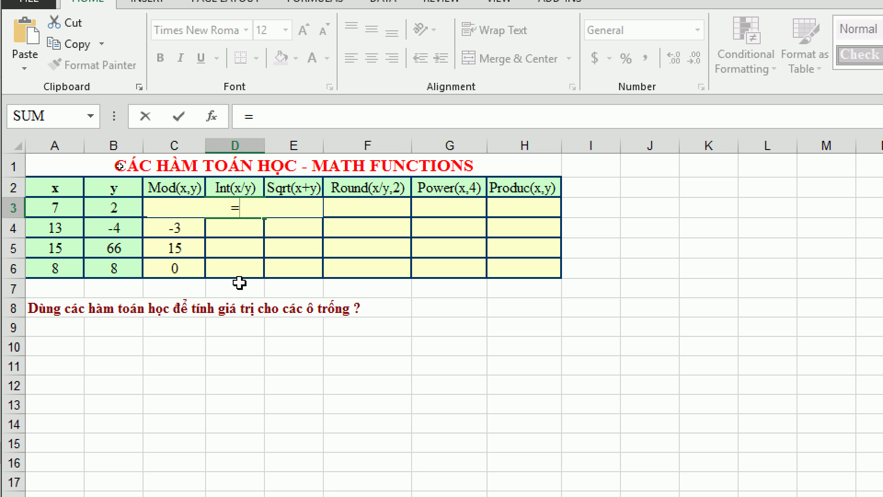
- Complete D3 as =INT(A3/B3), returning 3
text(INT)
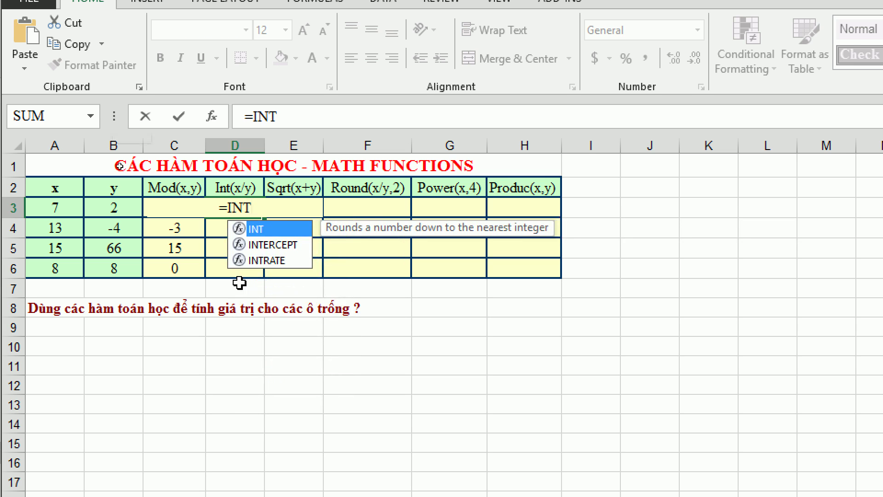
text(()
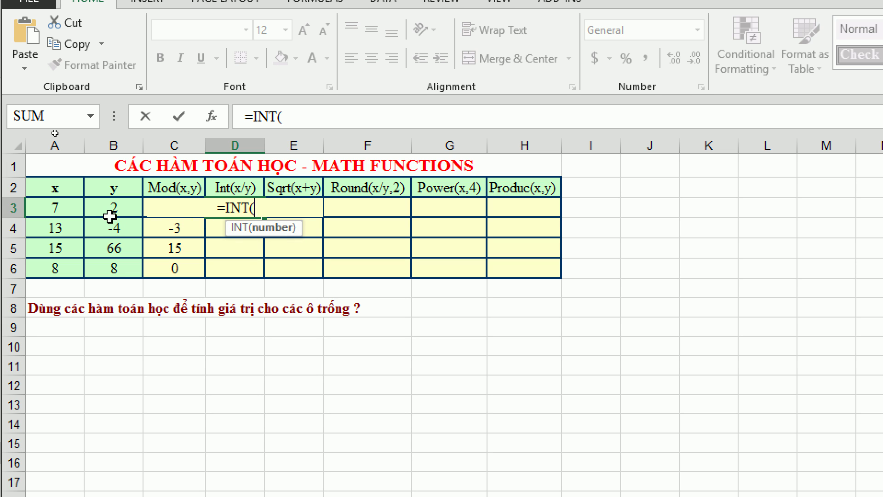
click(66, 208)
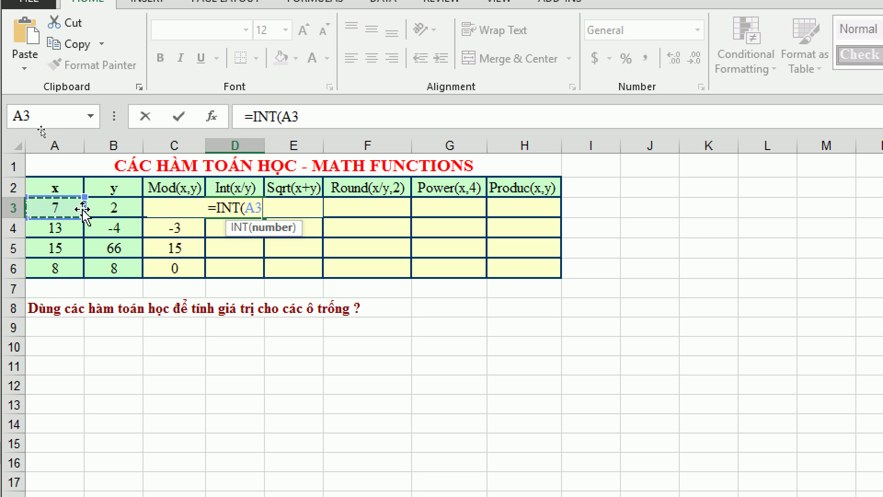
text(/)
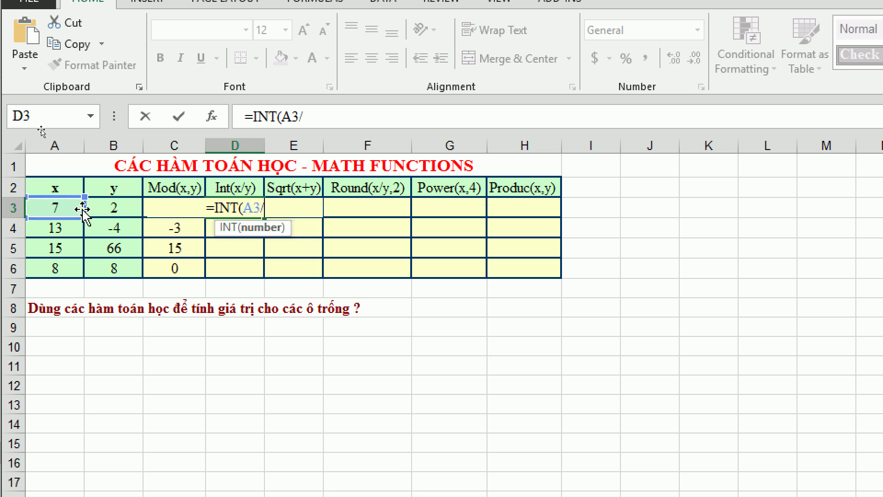
click(128, 210)
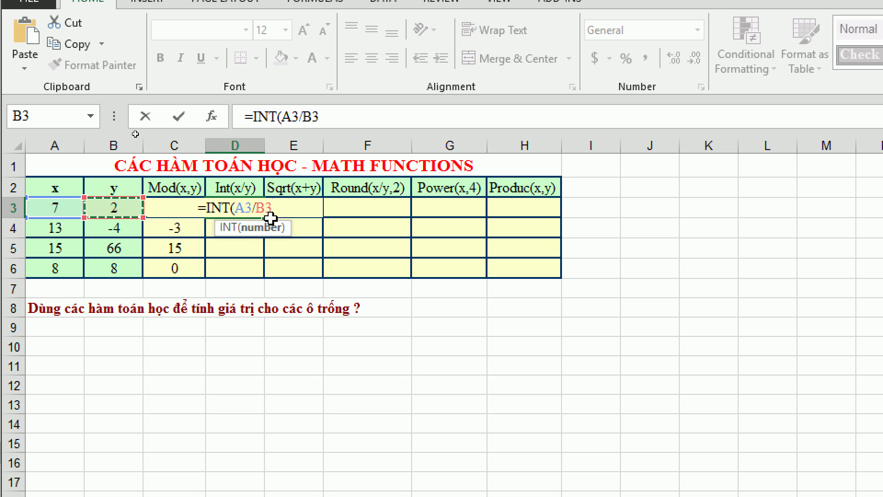
text())
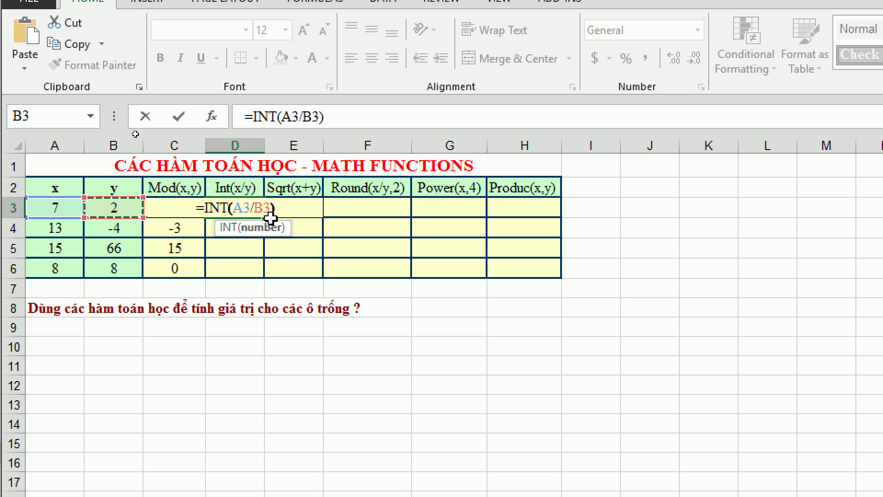
key(Return)
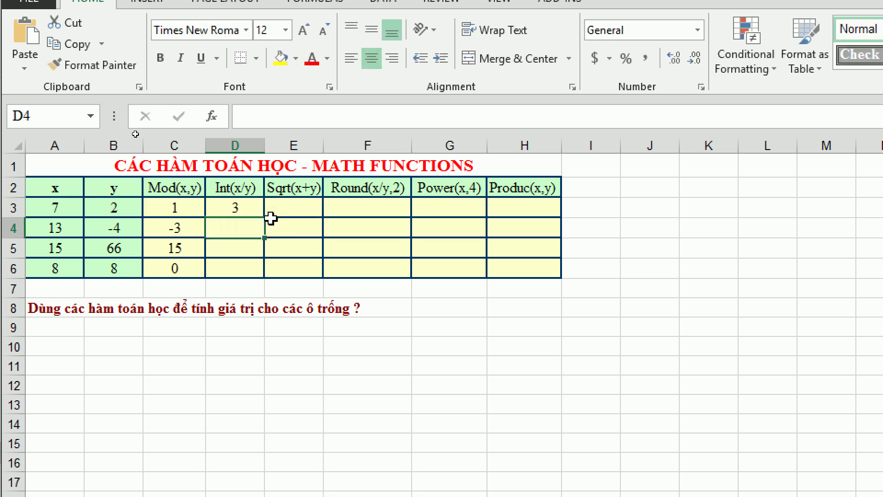
- Compare the INT formula in D3 with the MOD formula in C3
click(222, 204)
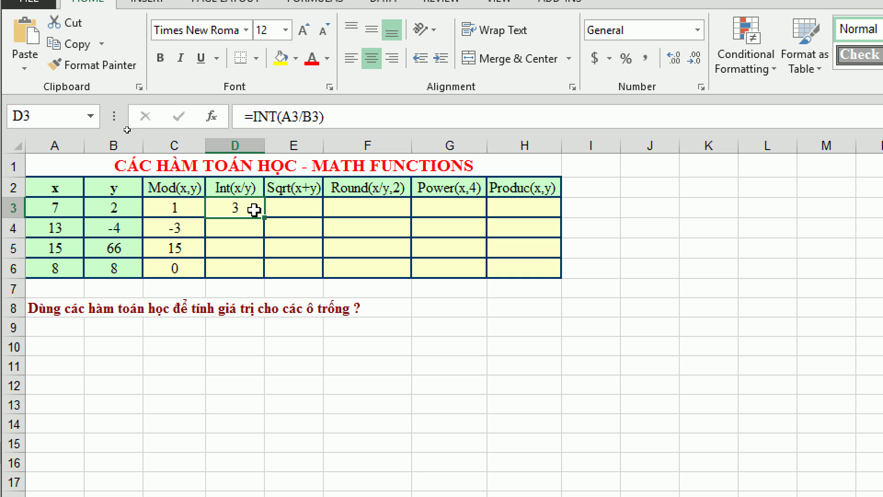
click(186, 206)
click(222, 208)
click(191, 208)
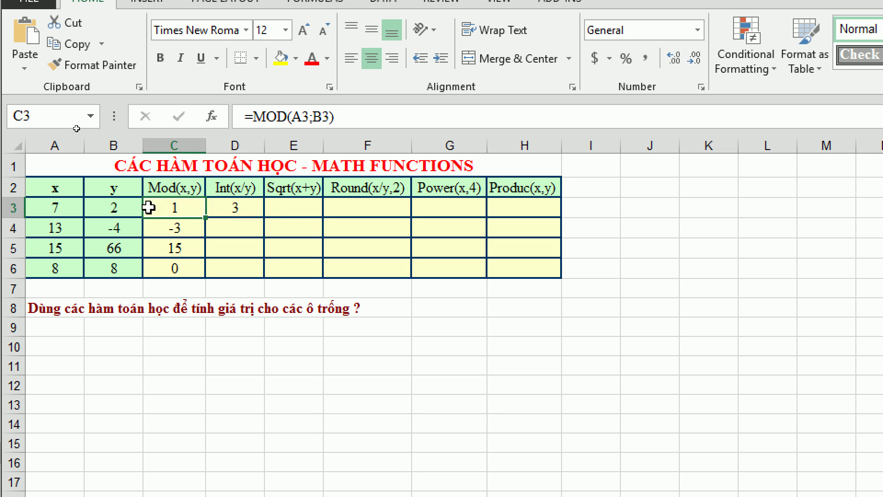
click(235, 206)
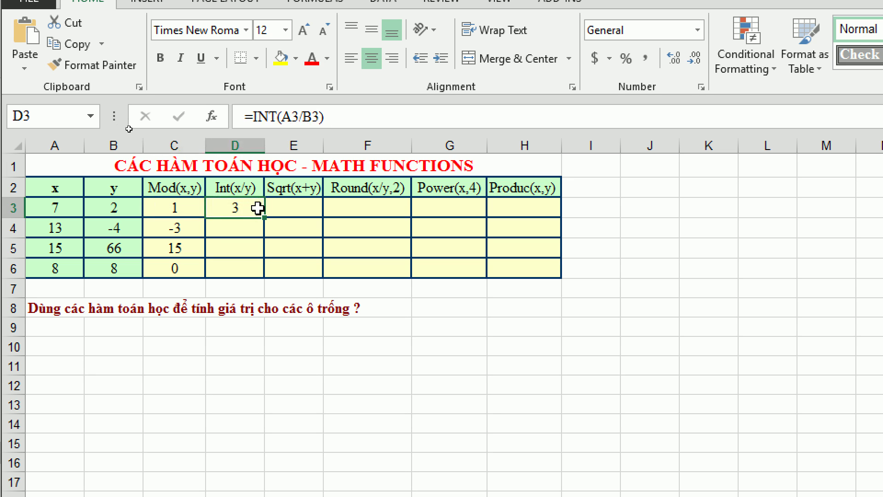
click(190, 210)
click(254, 209)
- Fill the INT formula from D3 down to D6, giving -4, 0 and 1
drag(264, 219, 263, 279)
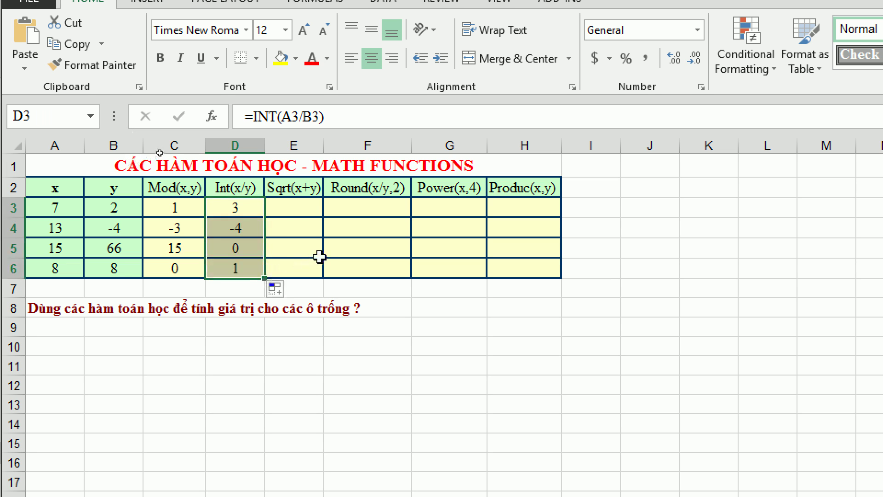
click(237, 269)
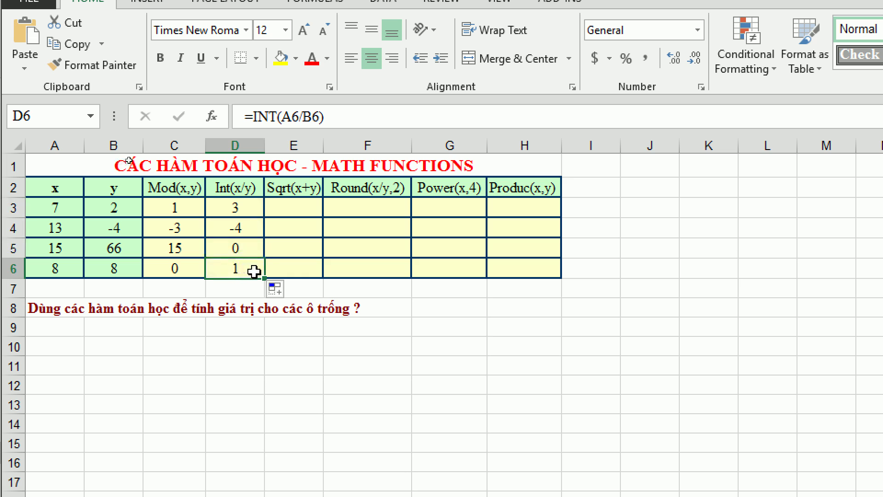
click(173, 269)
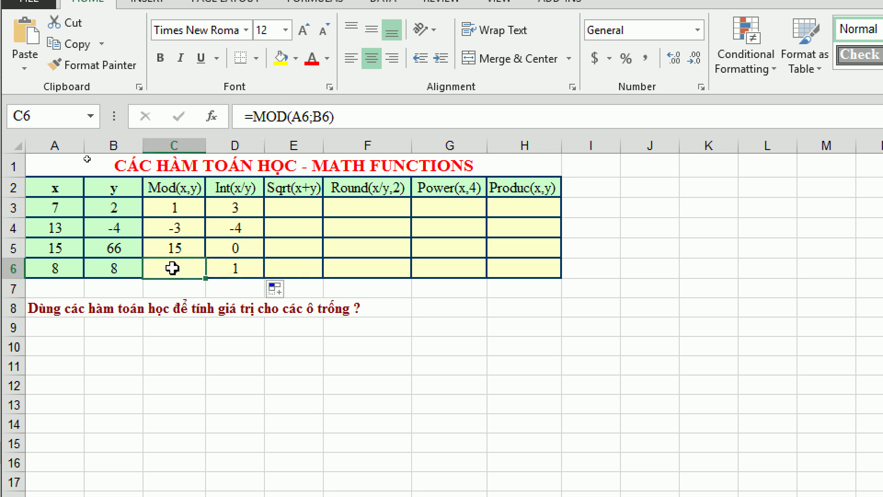
click(249, 268)
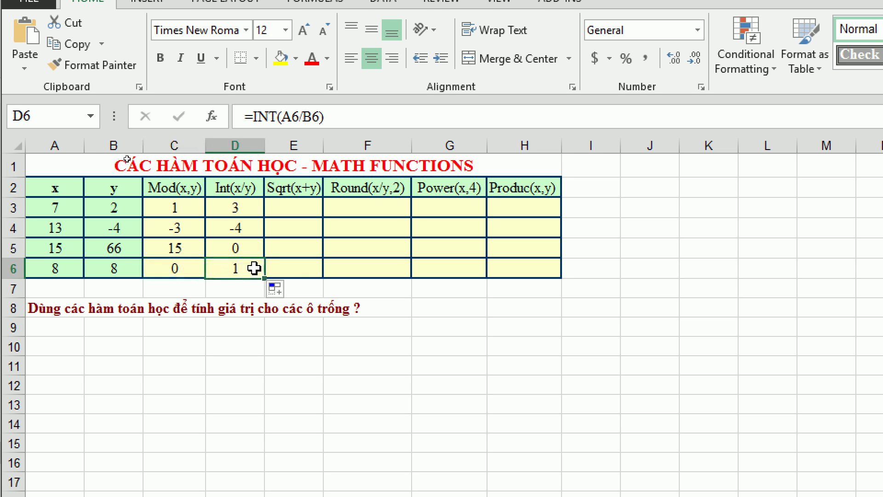
click(289, 207)
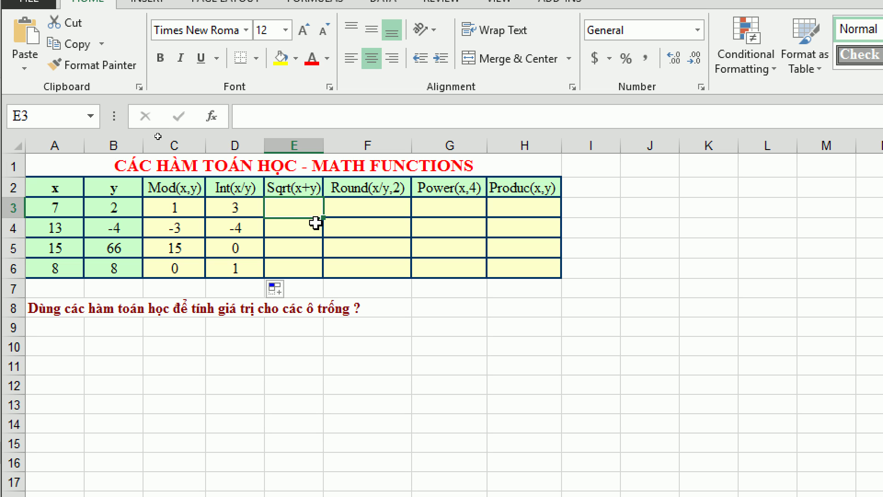
- Enter =SQRT(A3+B3) in E3, returning 3
click(308, 249)
click(299, 211)
text(=)
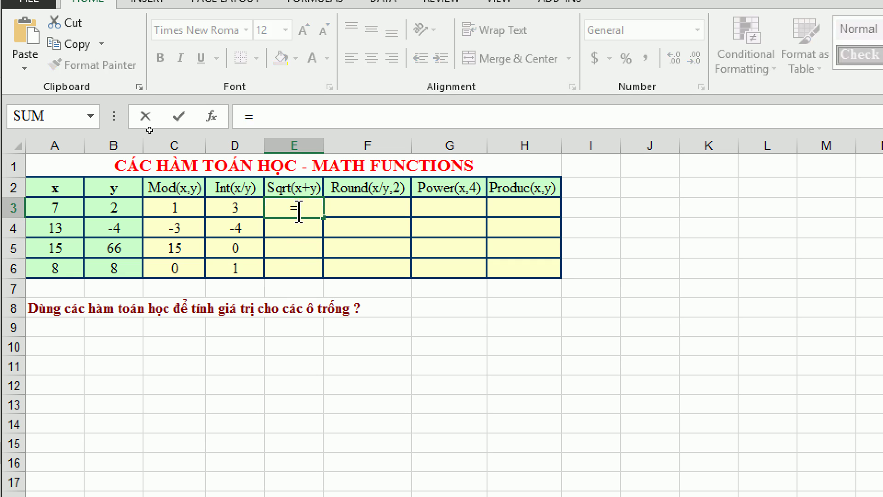
text(S)
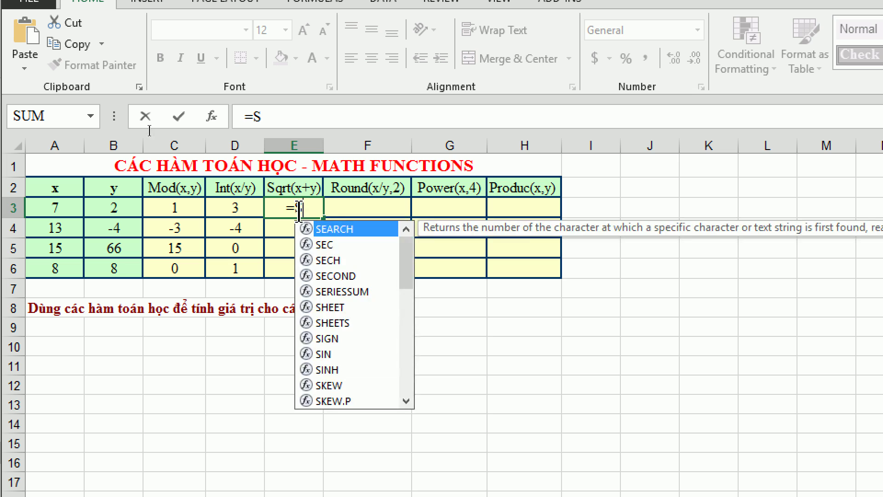
text(Q)
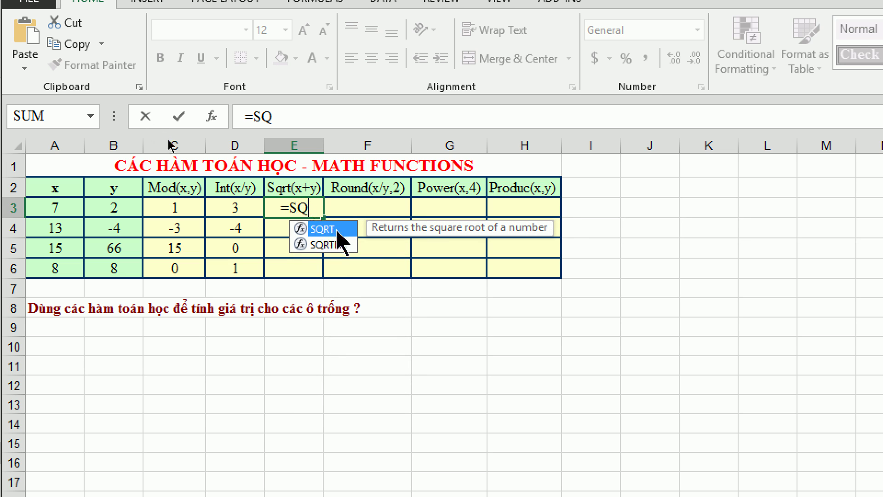
text(T)
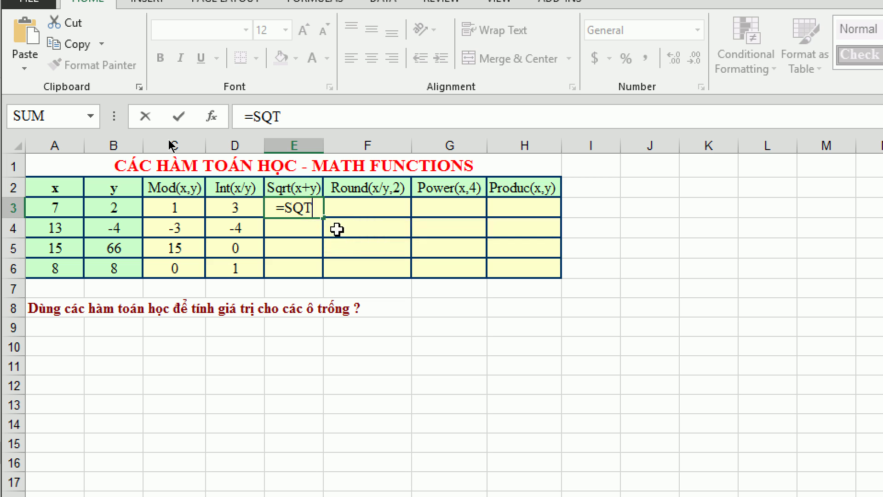
key(BackSpace)
text(RT)
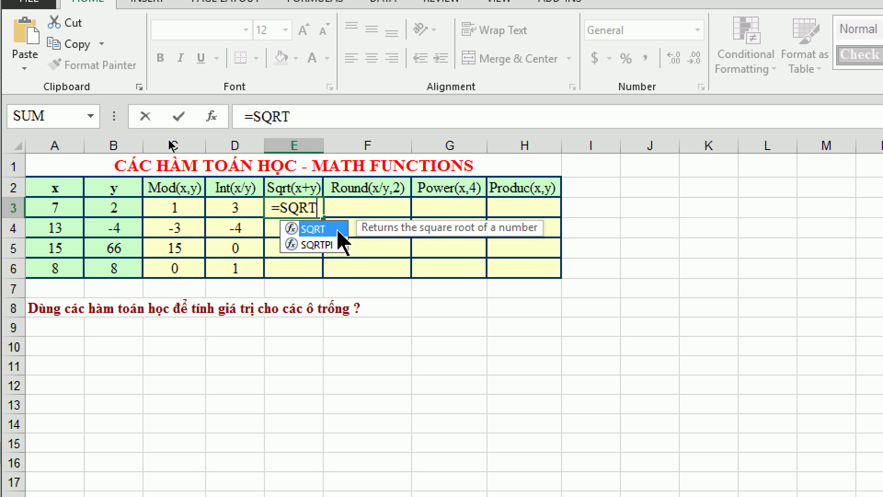
double_click(338, 231)
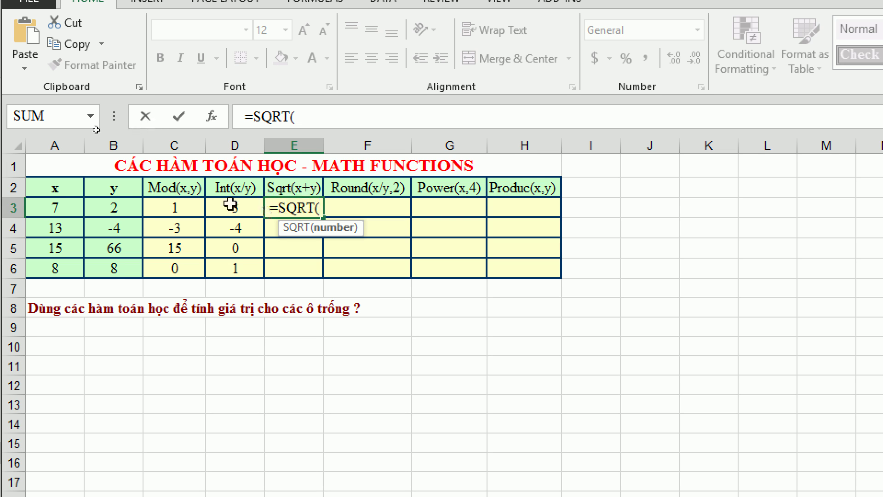
click(52, 210)
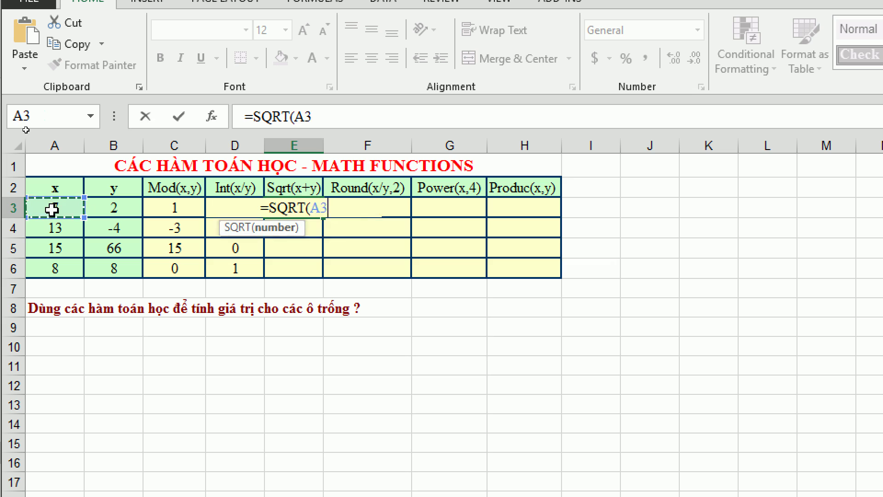
text(+)
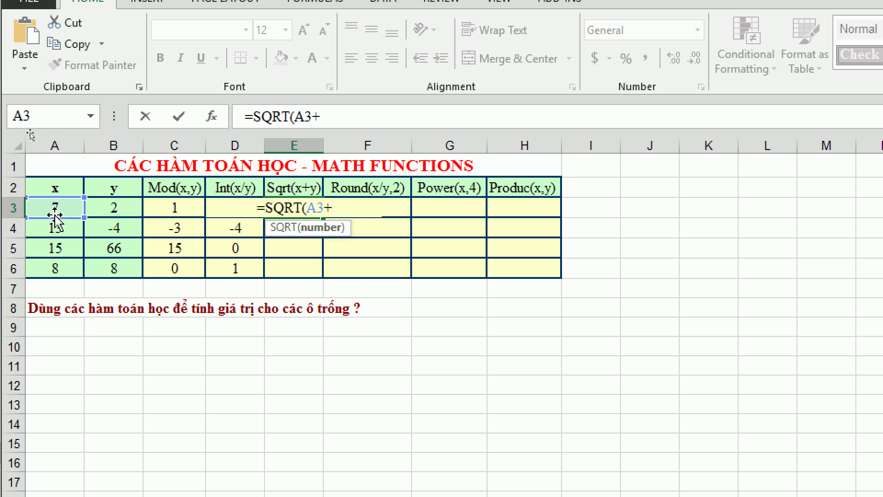
click(121, 209)
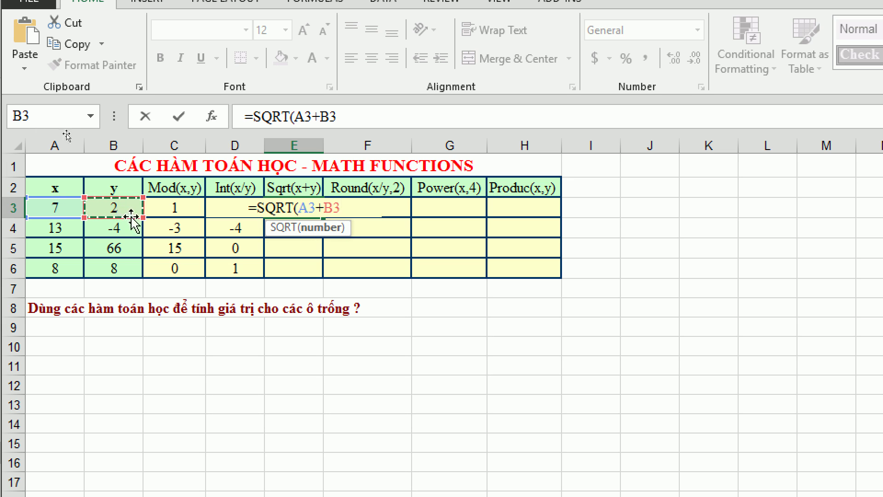
text())
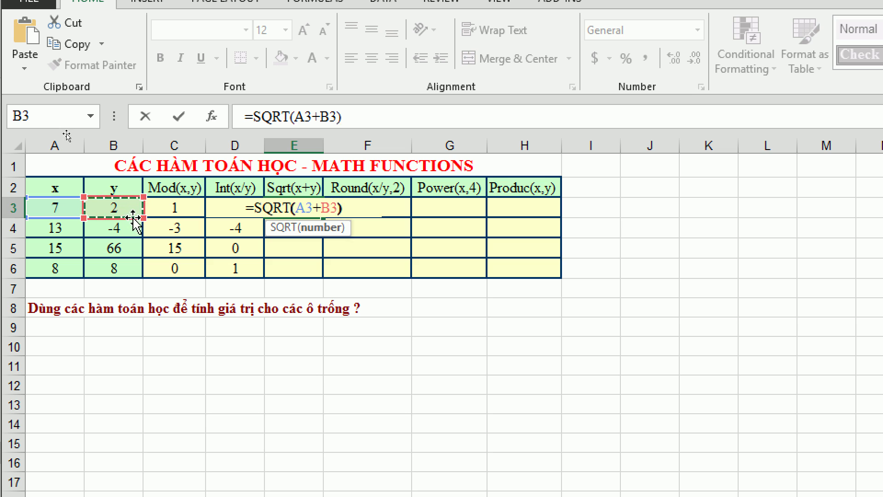
key(Return)
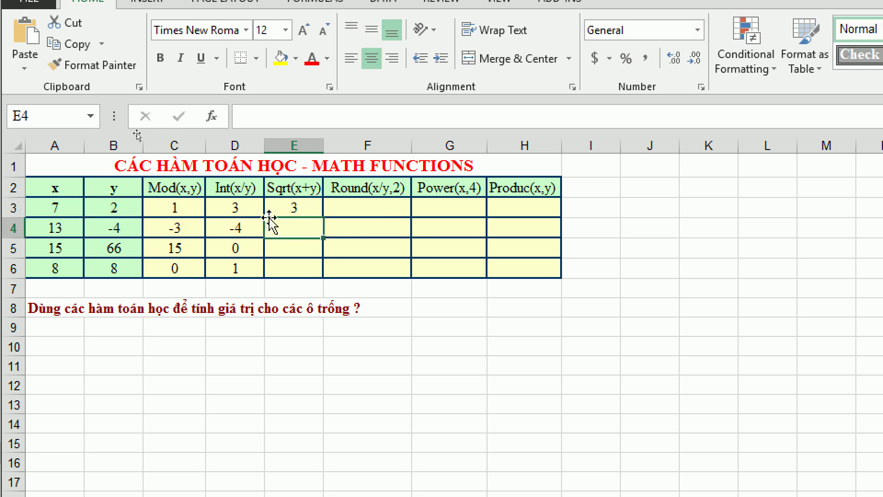
click(313, 208)
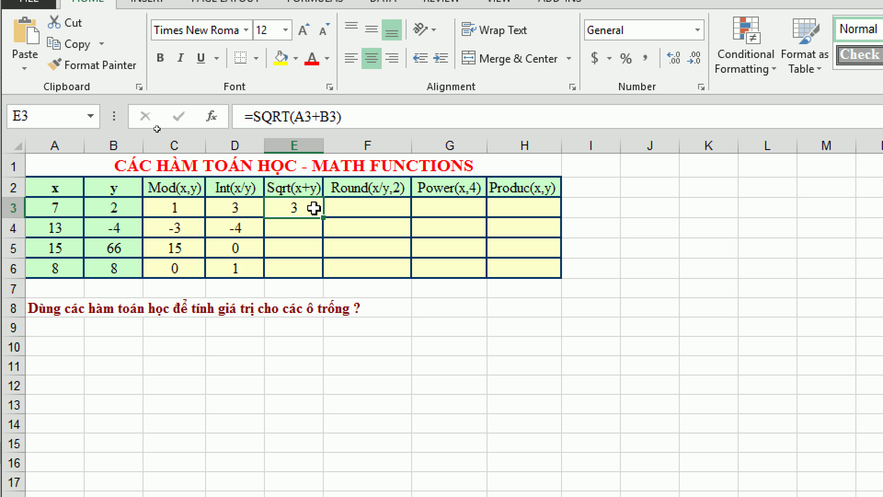
- Fill E3's SQRT formula down to E6 and verify =SQRT(A6+B6) in E6
click(359, 222)
click(316, 207)
drag(322, 217, 321, 279)
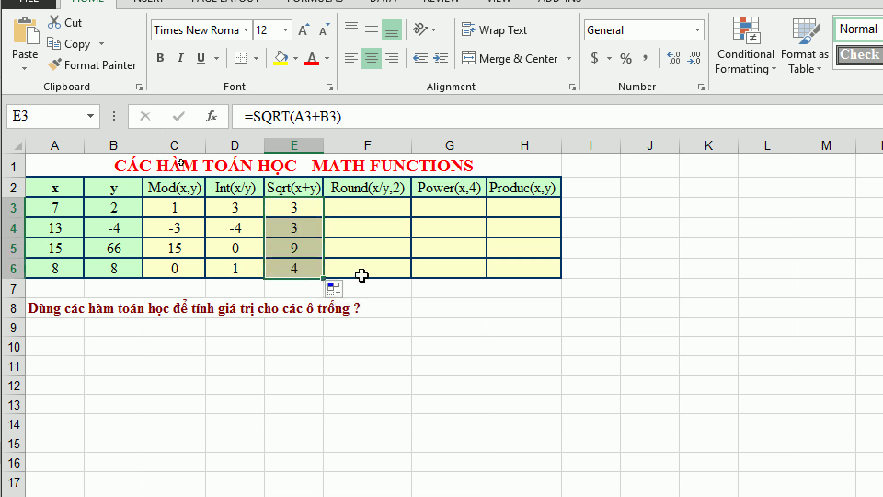
click(295, 269)
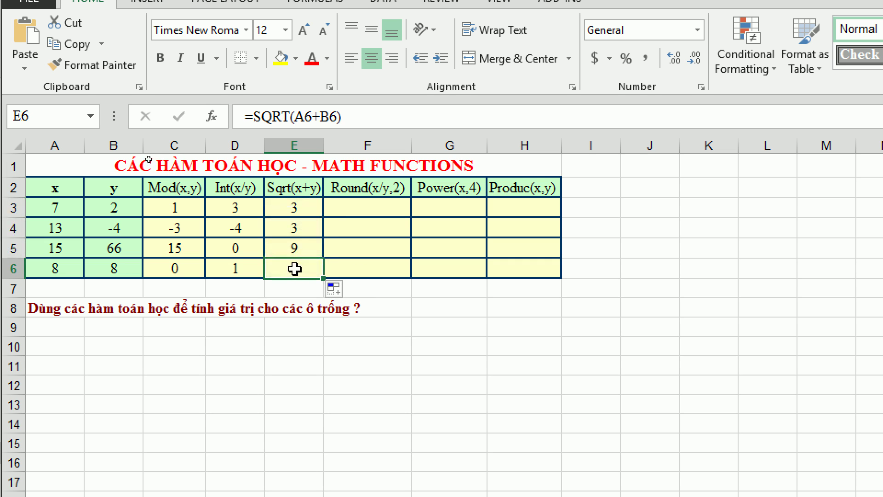
click(73, 271)
click(116, 271)
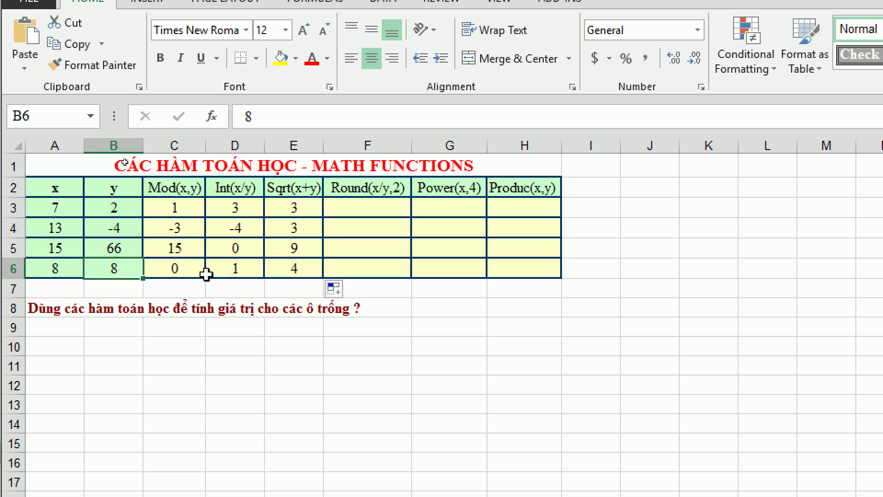
click(327, 271)
click(309, 272)
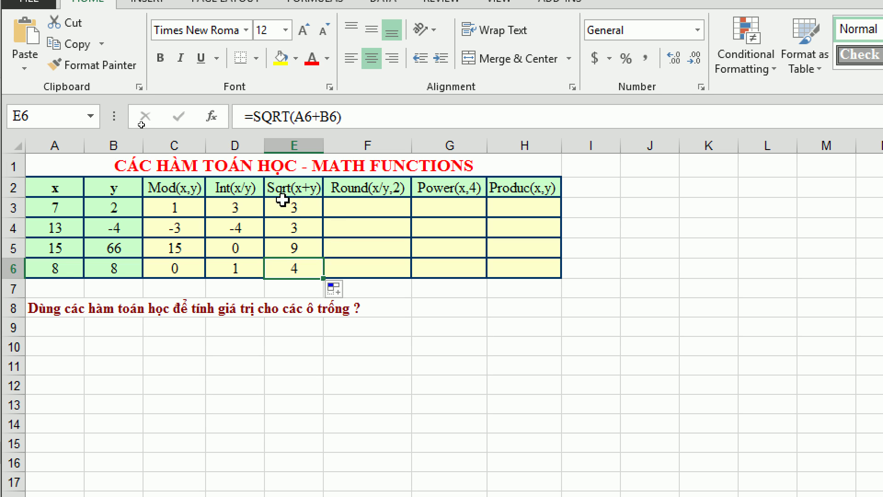
click(353, 210)
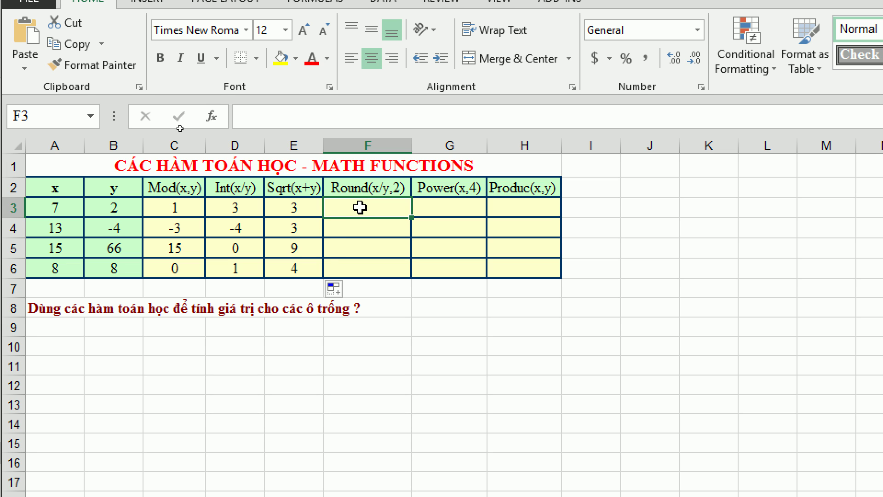
double_click(360, 207)
text(=)
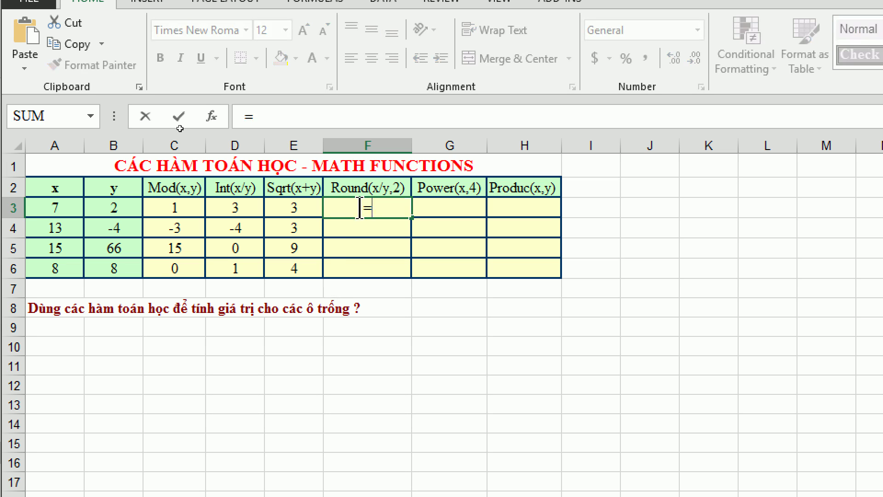
text(ROUND()
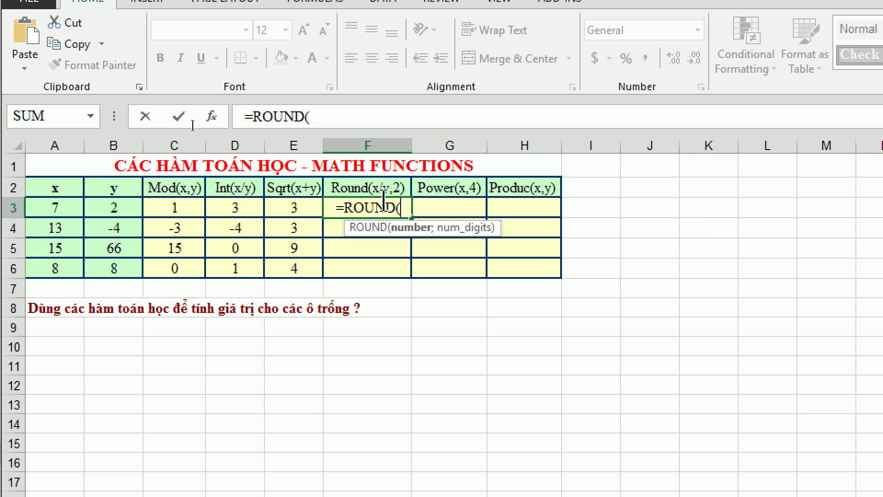
click(52, 210)
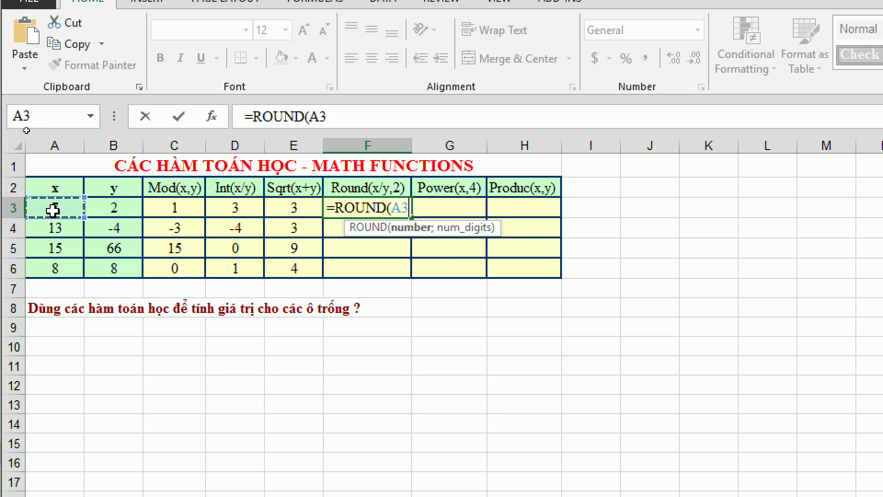
text(/)
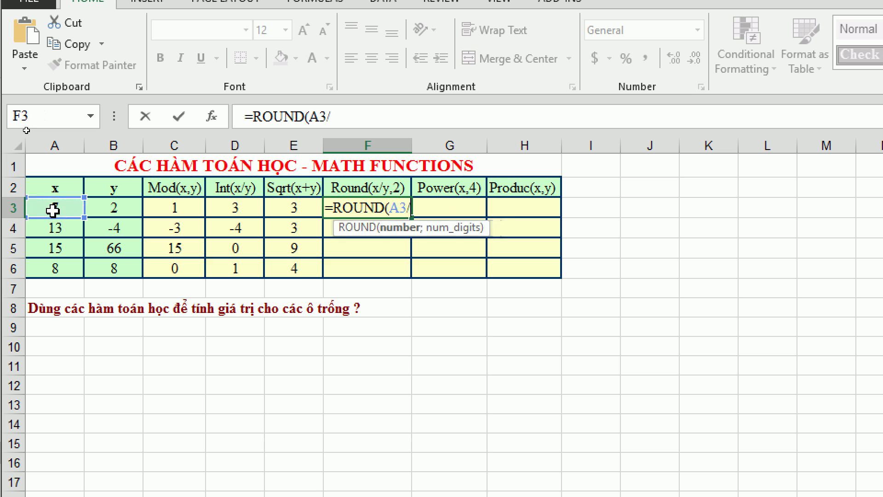
click(131, 210)
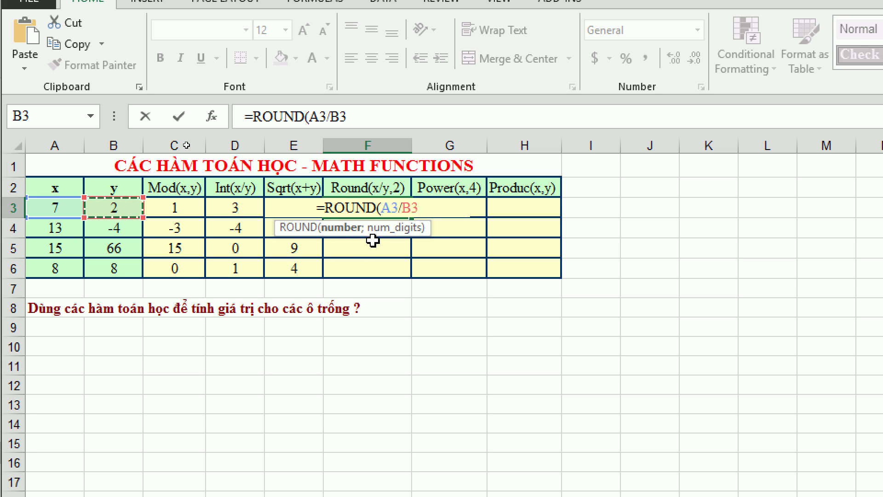
text(;)
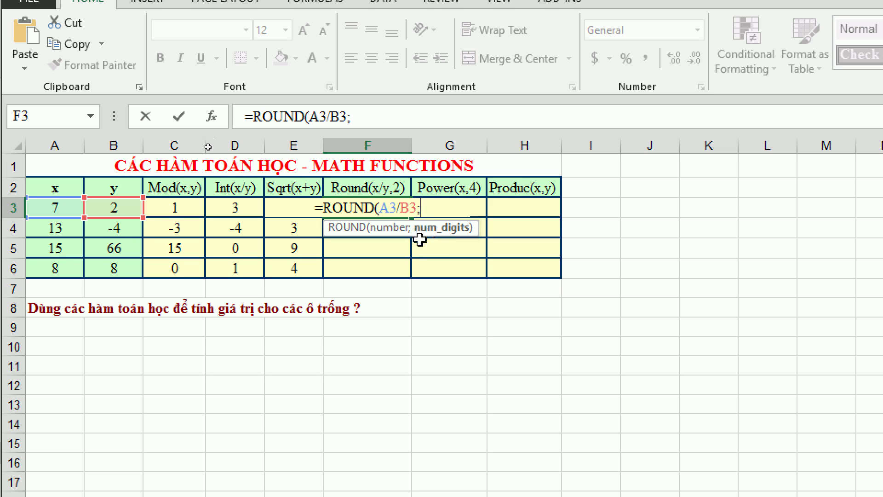
key(Escape)
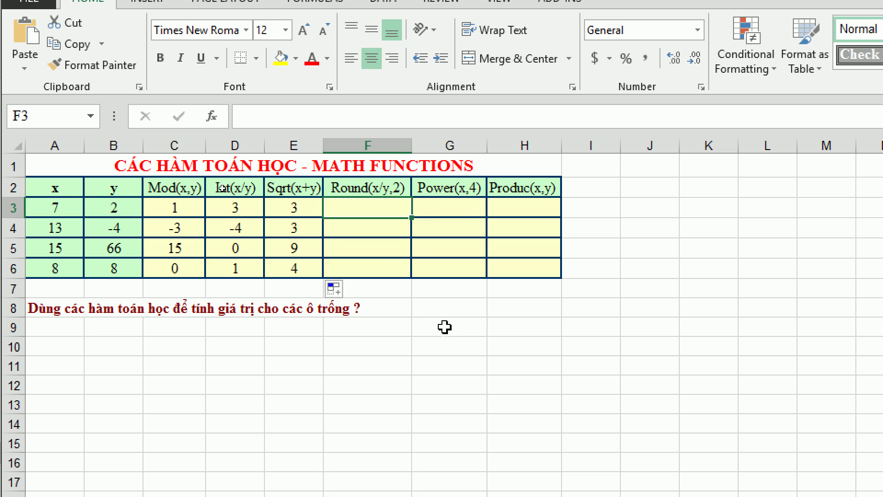
- Enter =5/3 in spare cell F9 to get the test value 1,666666667
click(382, 332)
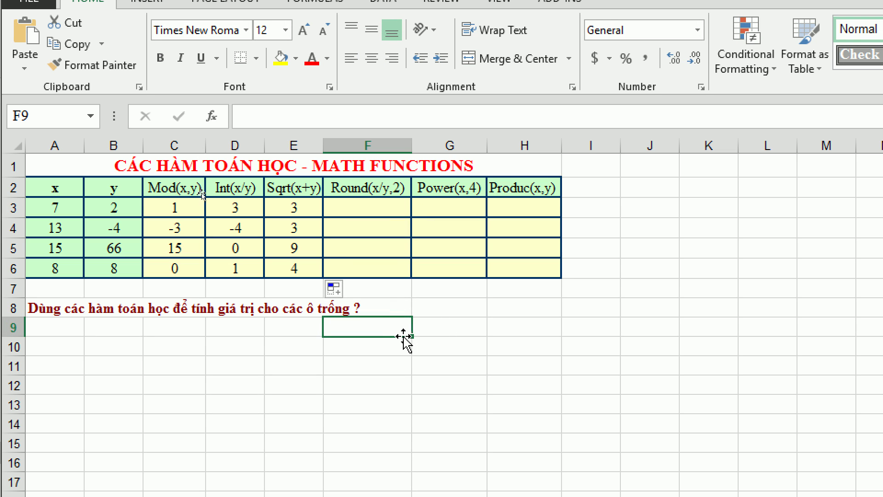
text(=)
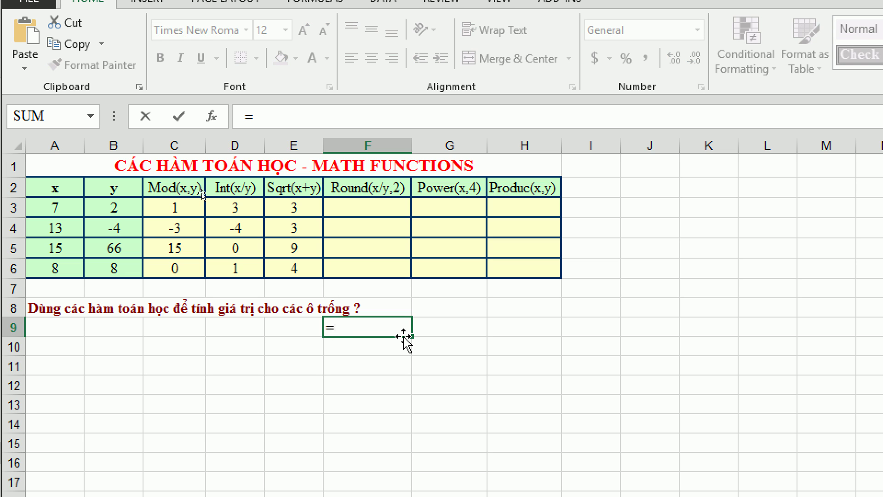
text(9/)
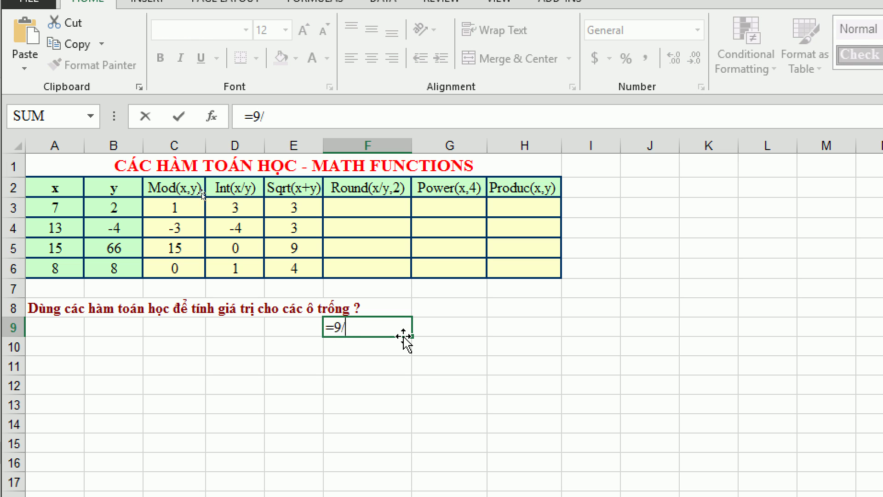
key(BackSpace)
key(BackSpace)
key(BackSpace)
text(=)
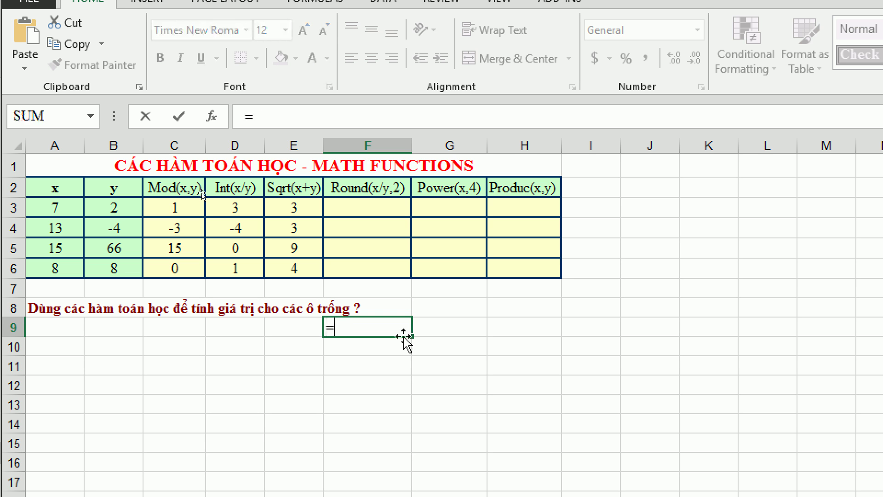
text(5/3)
key(Return)
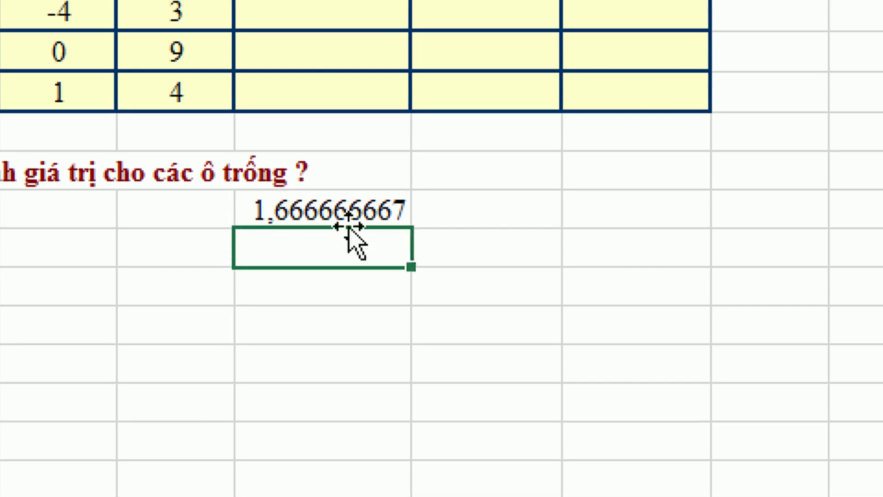
click(294, 214)
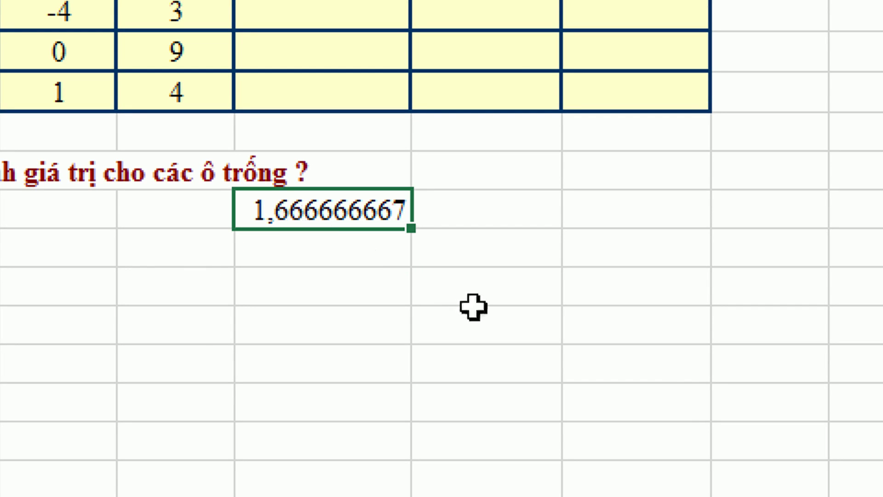
- Round it to two decimals beside it with =ROUND(F9;2), giving 1,67
click(483, 219)
text(=)
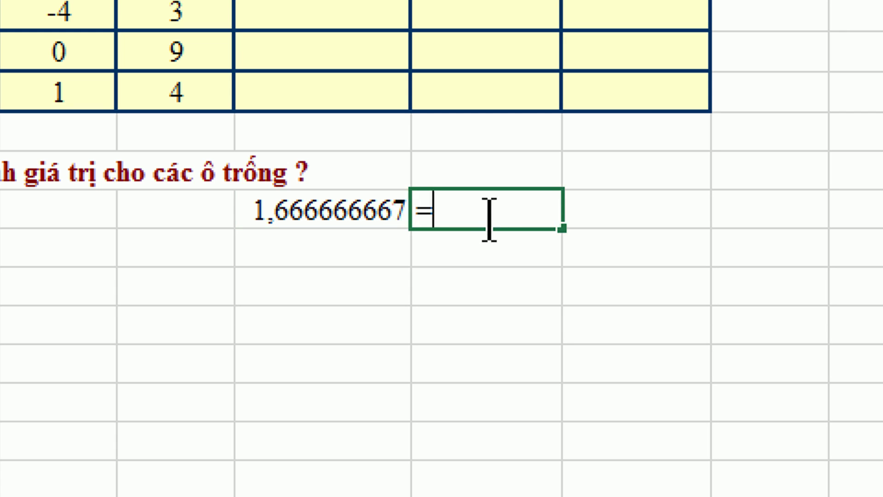
text(ROUND)
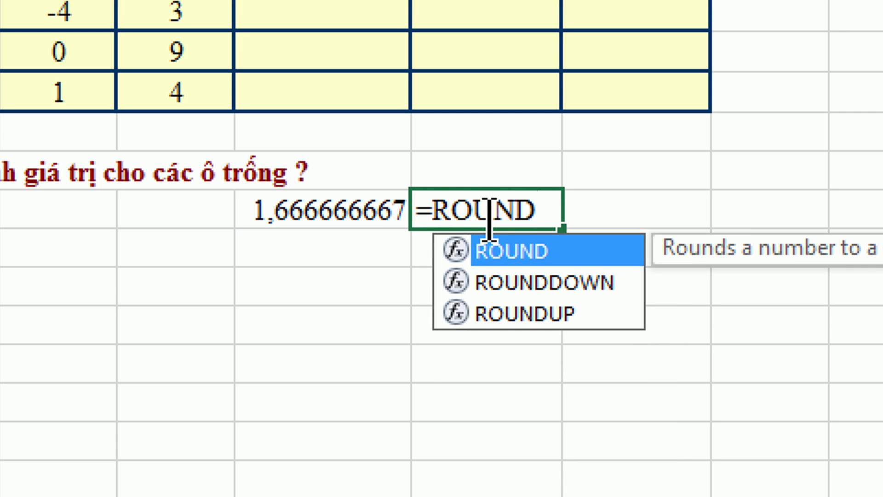
text(()
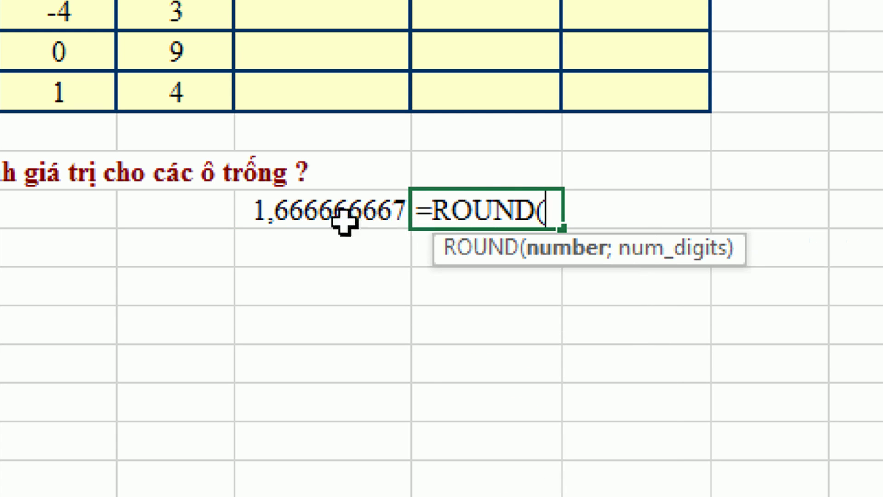
click(344, 221)
text(;)
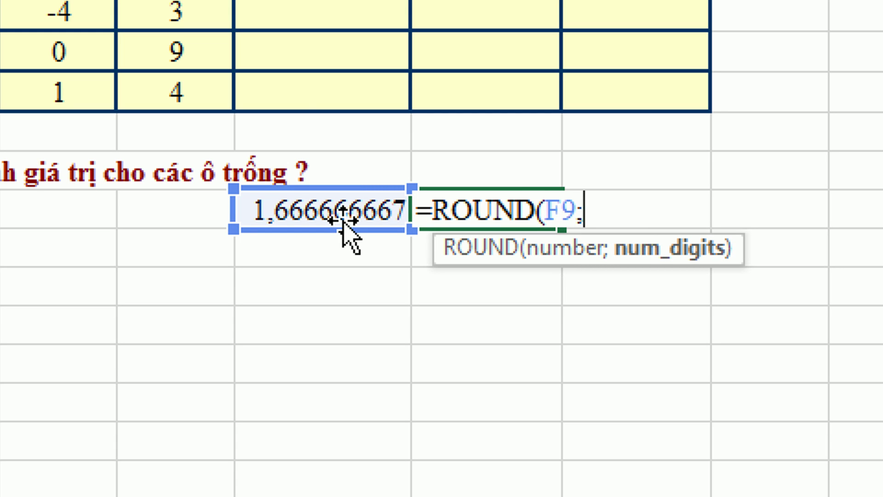
text(2)
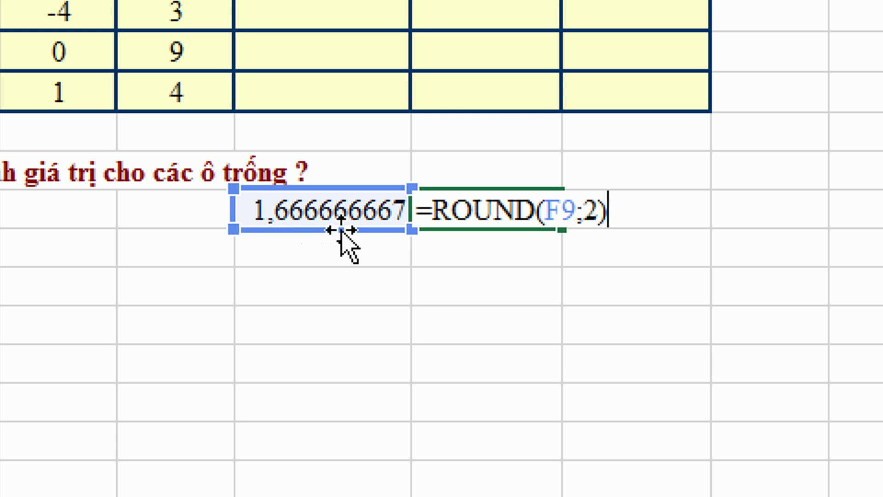
key(Return)
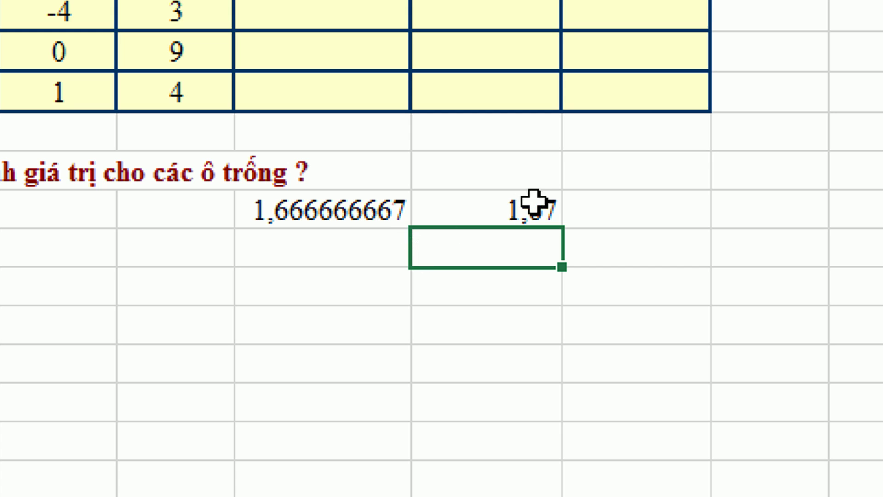
click(538, 201)
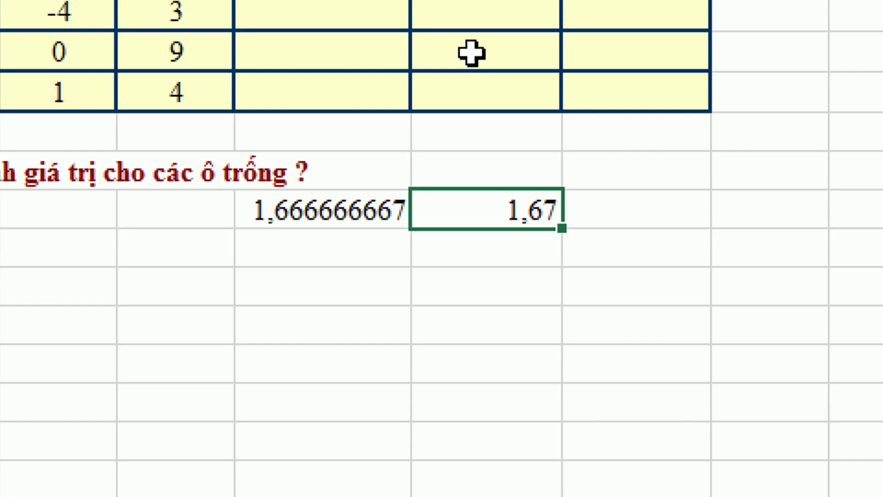
- Round it to a whole number below with =ROUND(F9;0), giving 2
click(468, 256)
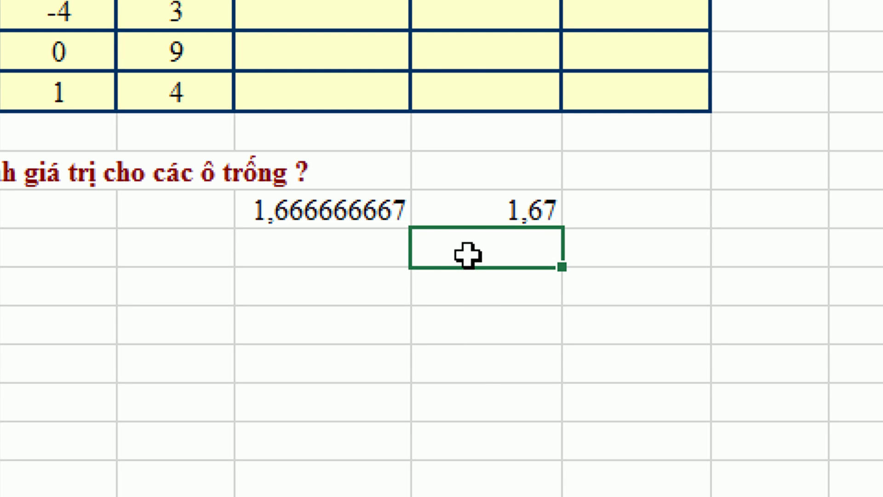
text(=RO)
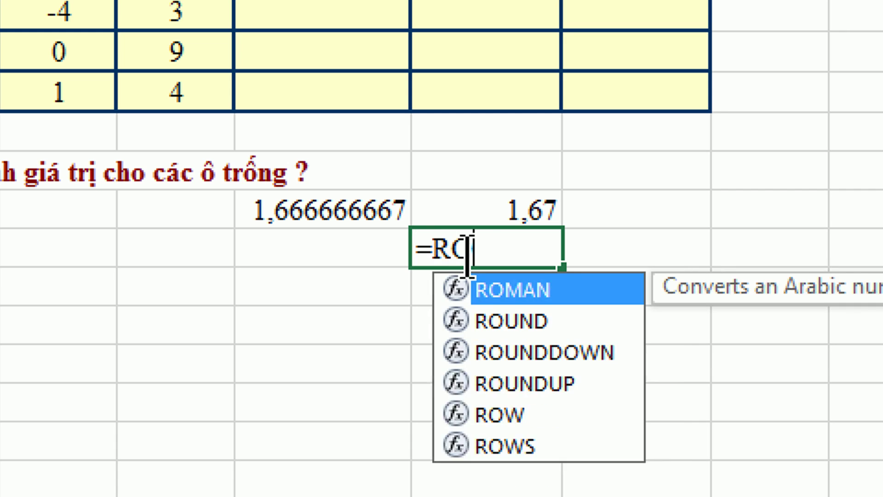
text(UND)
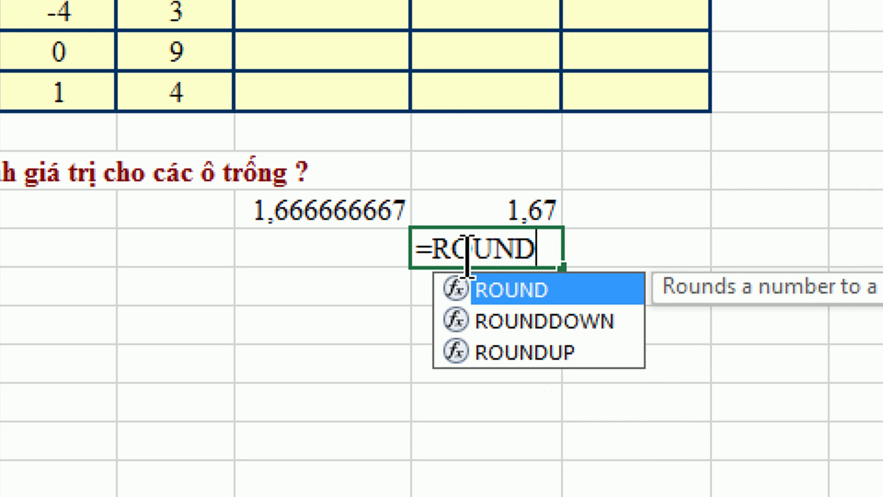
text(()
click(337, 213)
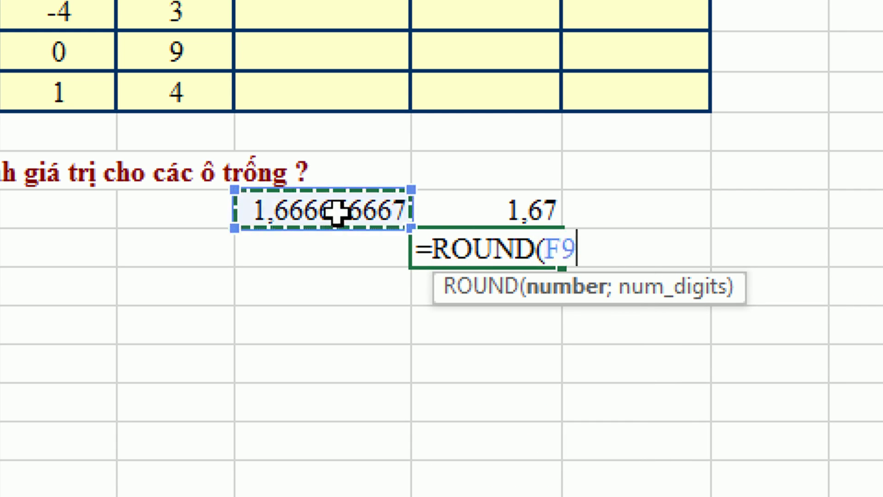
text(;)
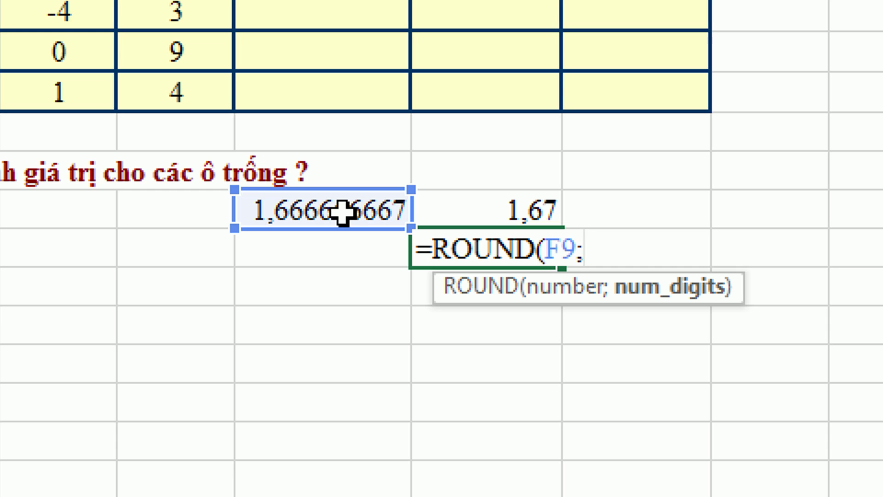
text(0))
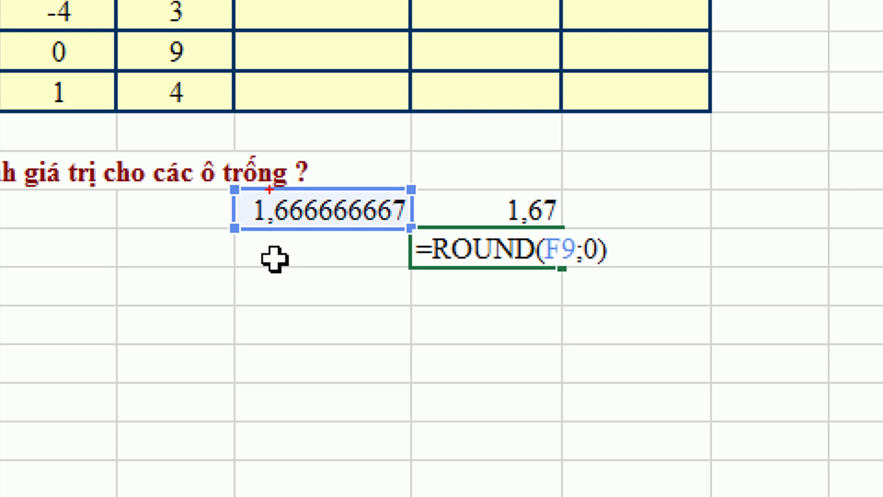
drag(269, 187, 270, 254)
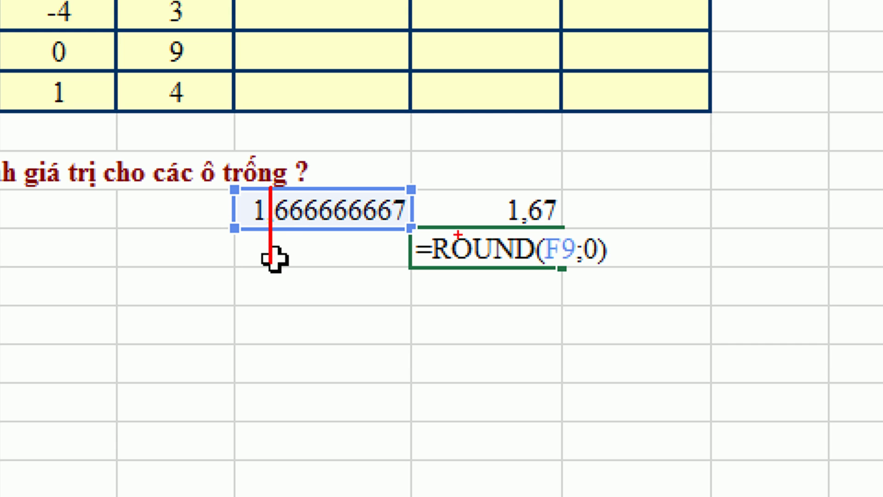
key(Escape)
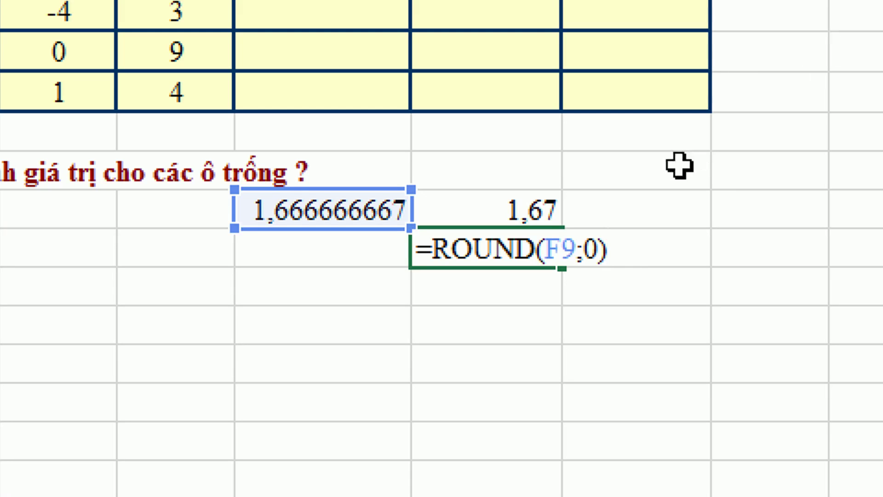
key(Return)
key(Return)
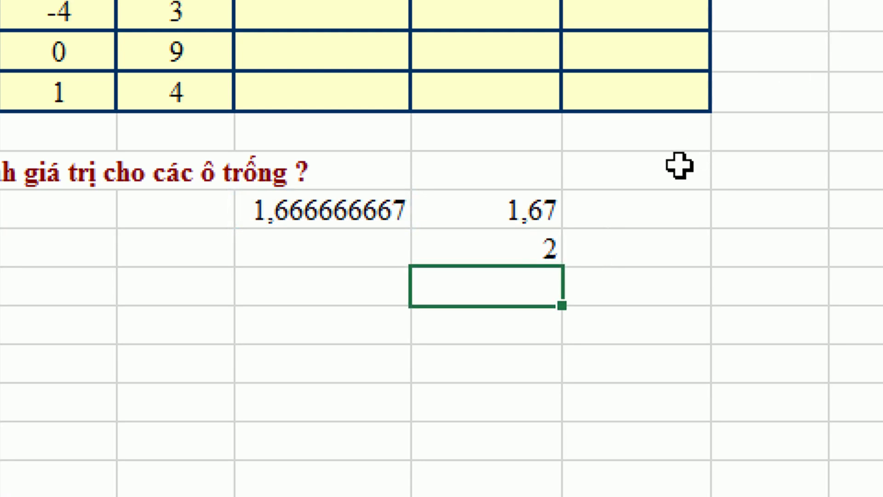
click(493, 253)
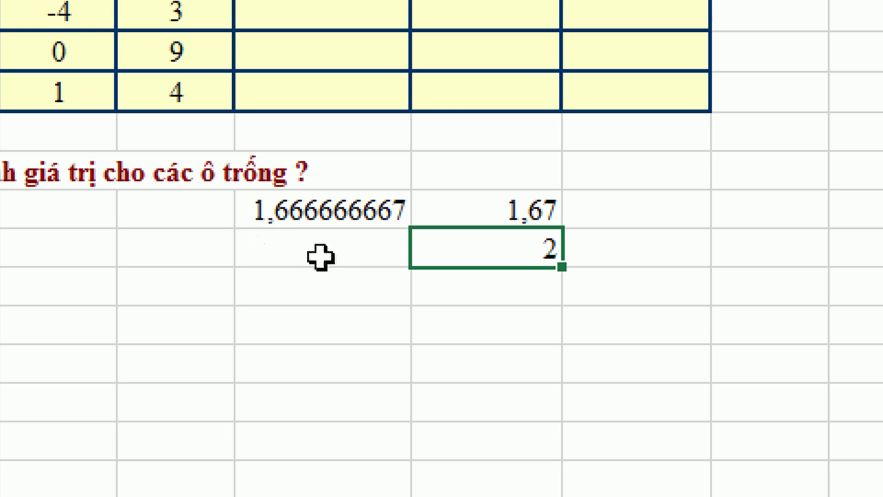
- Edit F9's formula from =5/3 to =500/3 so the rounded results become 166,67 and 167
click(328, 293)
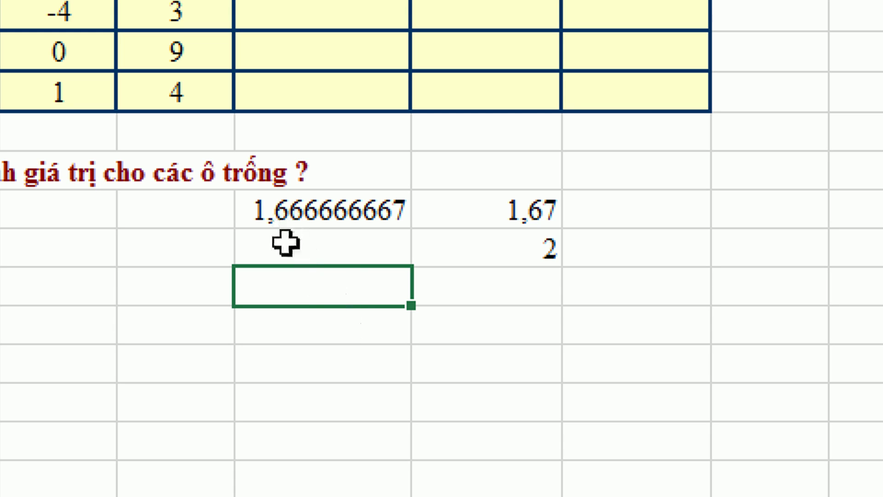
click(272, 211)
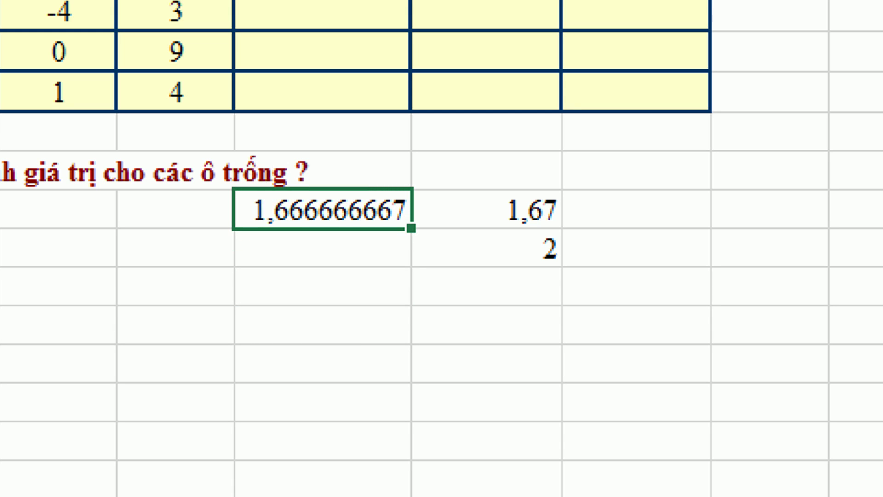
key(F2)
text(=500/3)
key(Return)
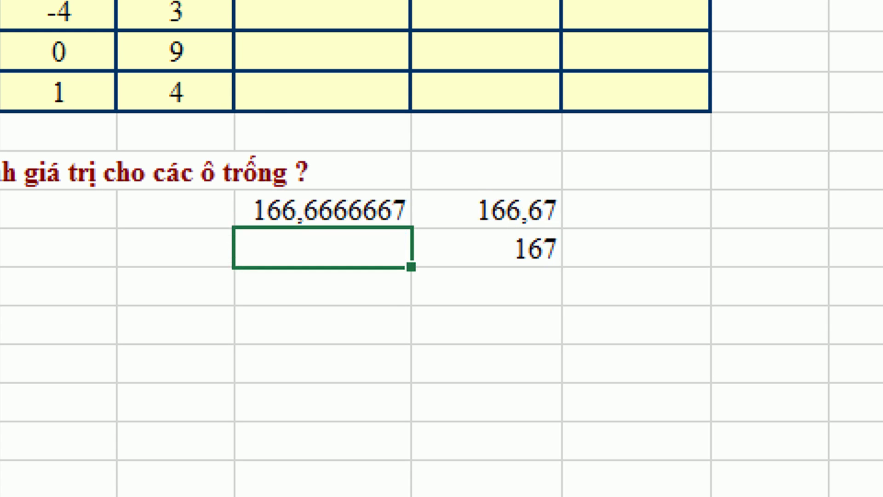
click(473, 256)
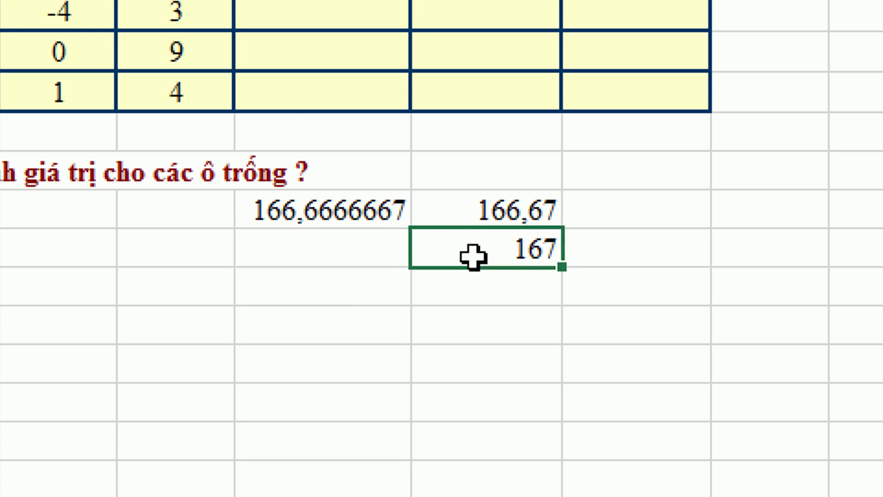
click(493, 286)
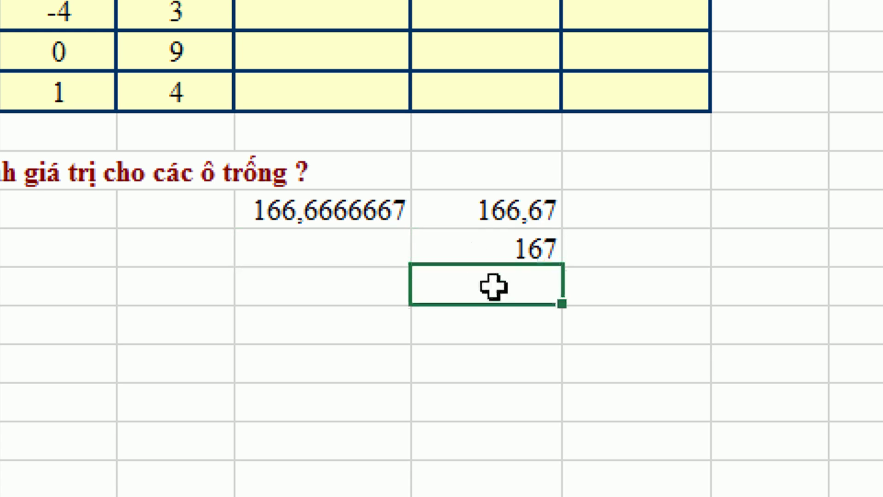
- Enter =ROUND(F9;-2) below 167, rounding 166,6666667 to the nearest hundred as 200
text(=R)
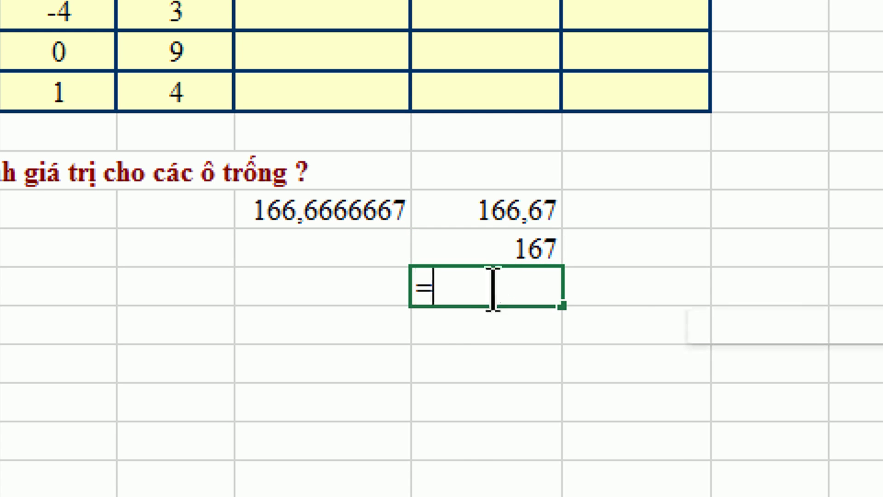
text(OUND)
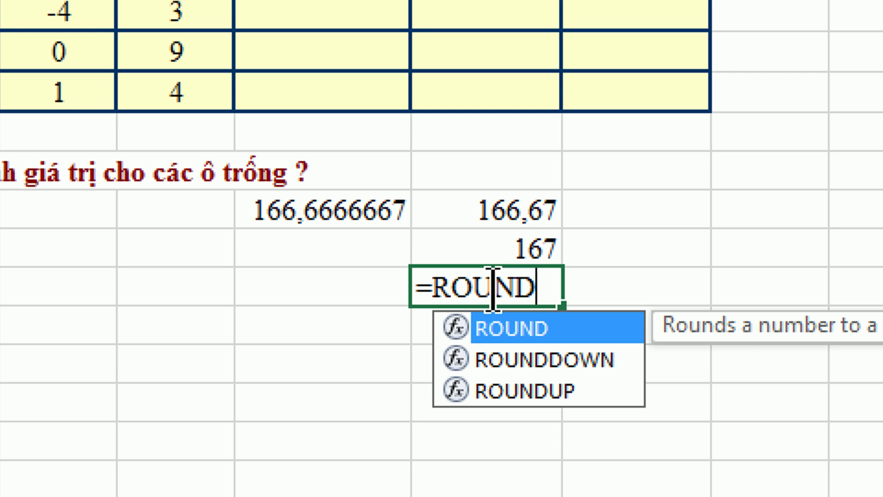
text(()
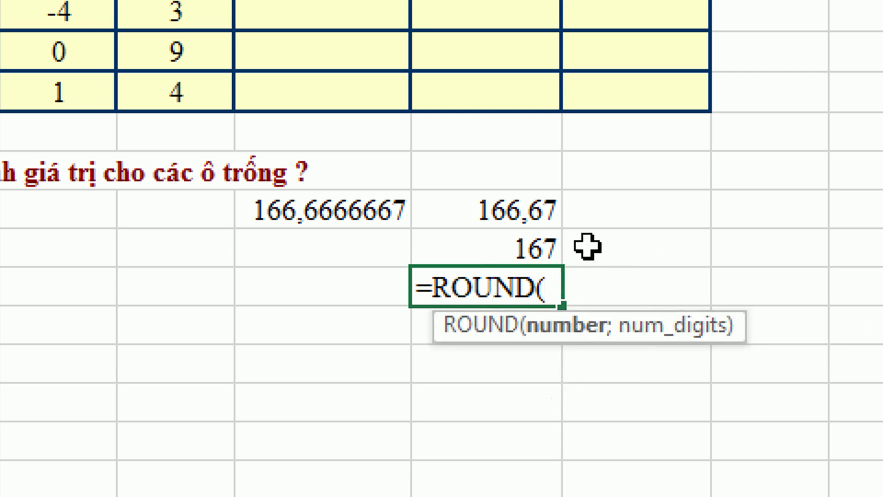
click(366, 205)
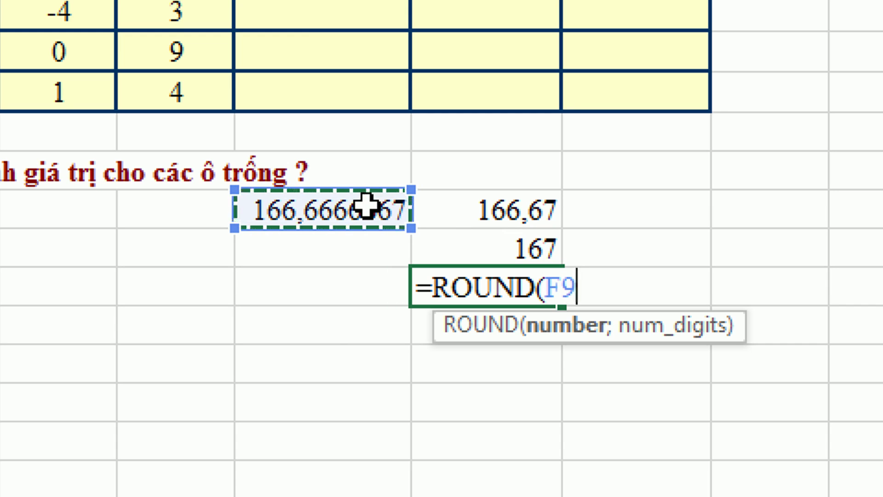
text(;)
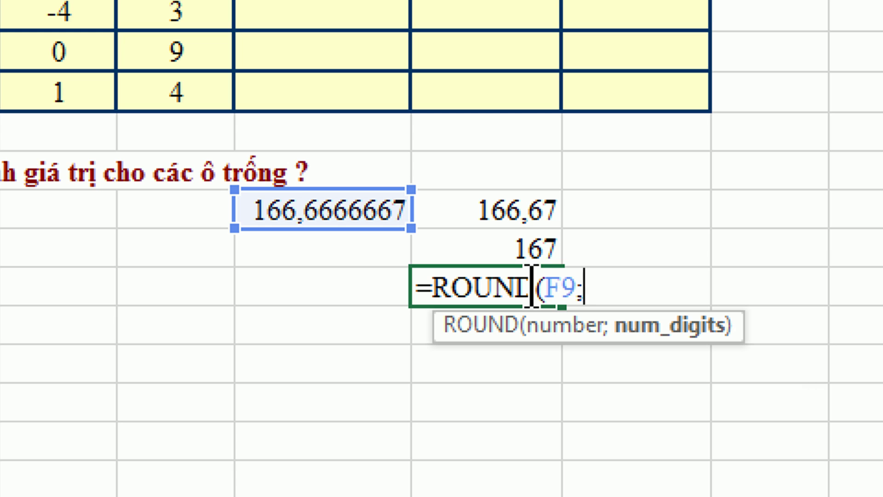
text(-2)
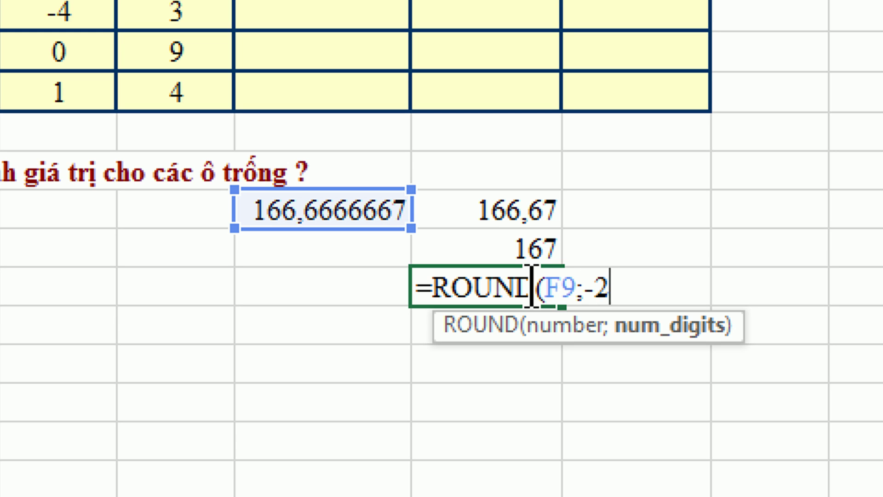
text())
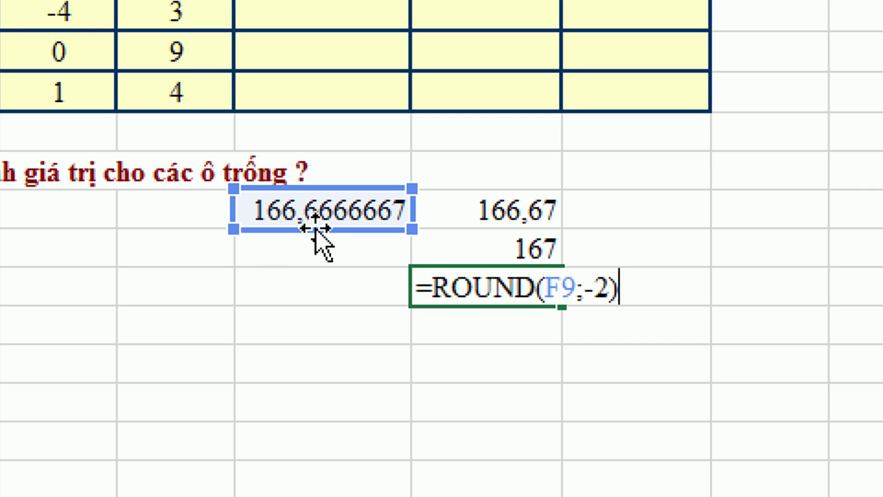
key(Return)
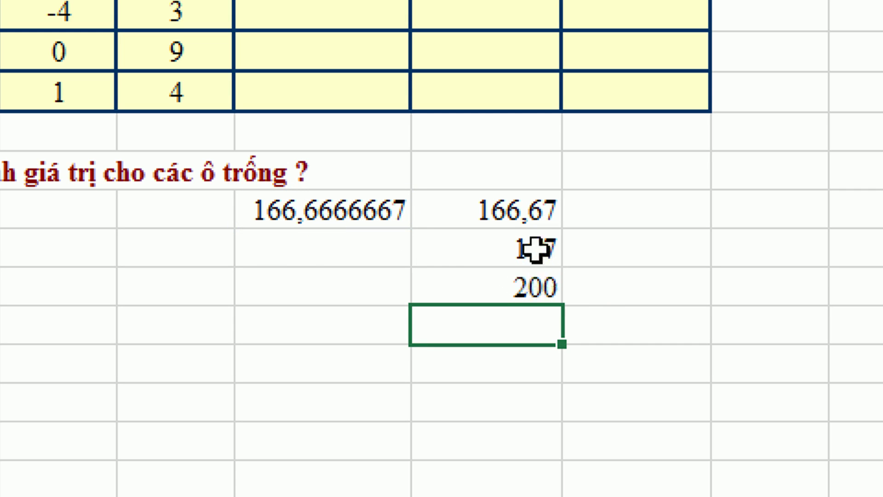
click(533, 281)
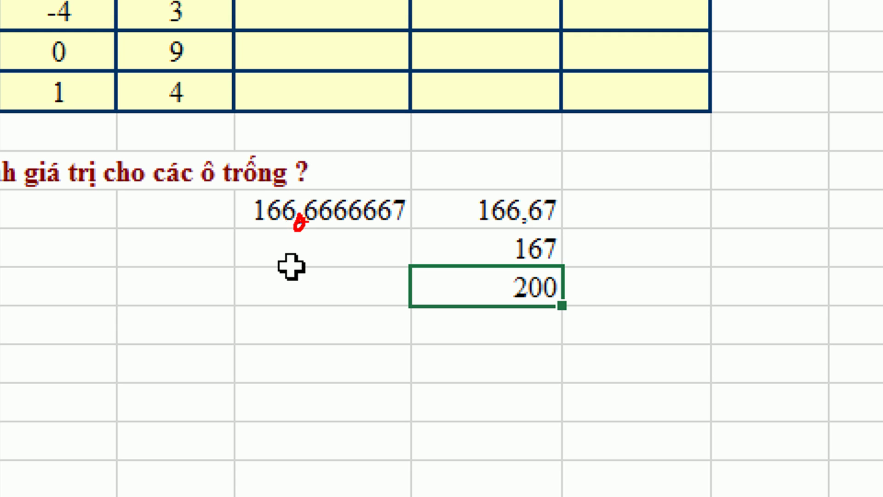
- Use pen annotations to mark the rounding digit positions behind 166,67, 167 and 200
drag(330, 231, 377, 231)
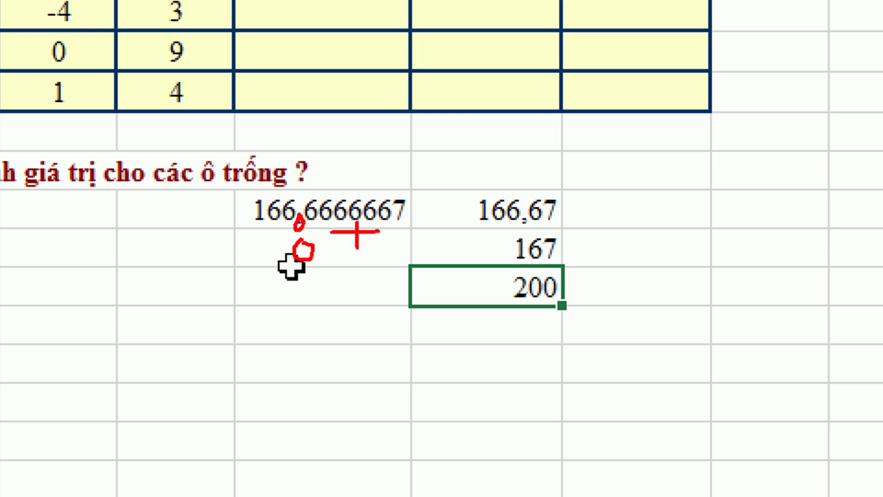
drag(240, 243, 262, 243)
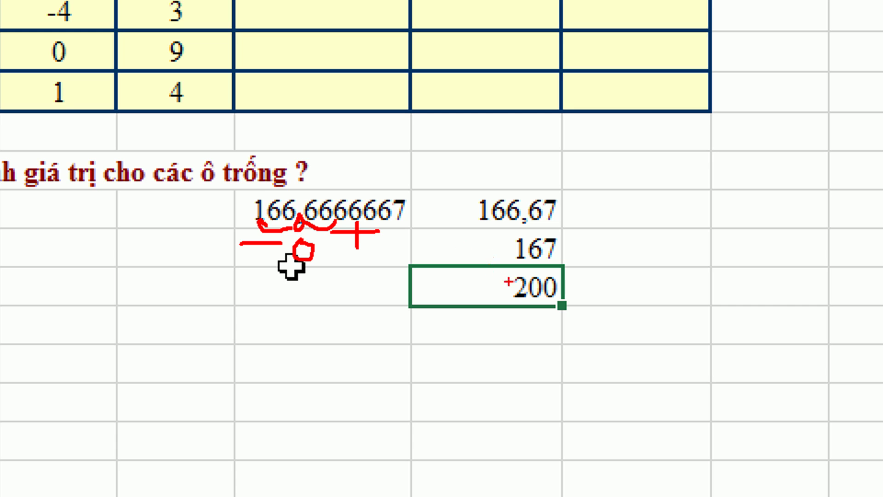
mouse_move(510, 272)
mouse_down()
mouse_move(507, 298)
mouse_move(525, 282)
mouse_move(506, 272)
mouse_up()
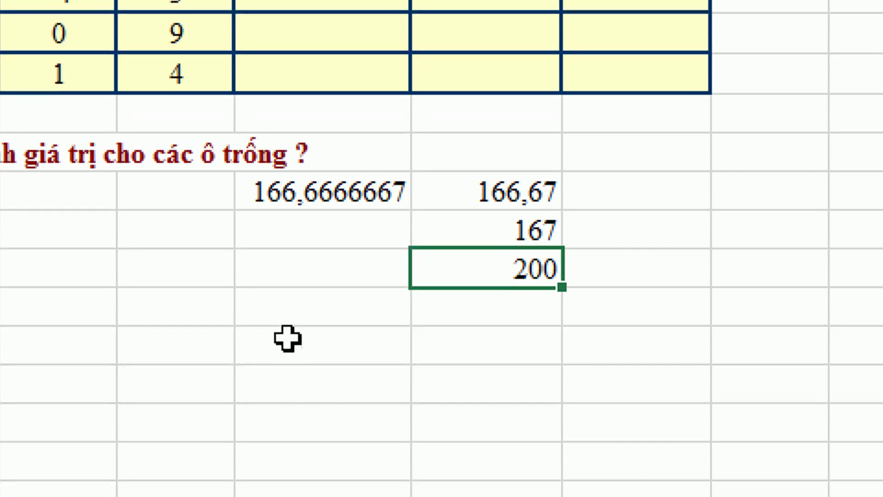
- Enter =140/3 in an empty scratch cell, giving 46,66666667
click(286, 305)
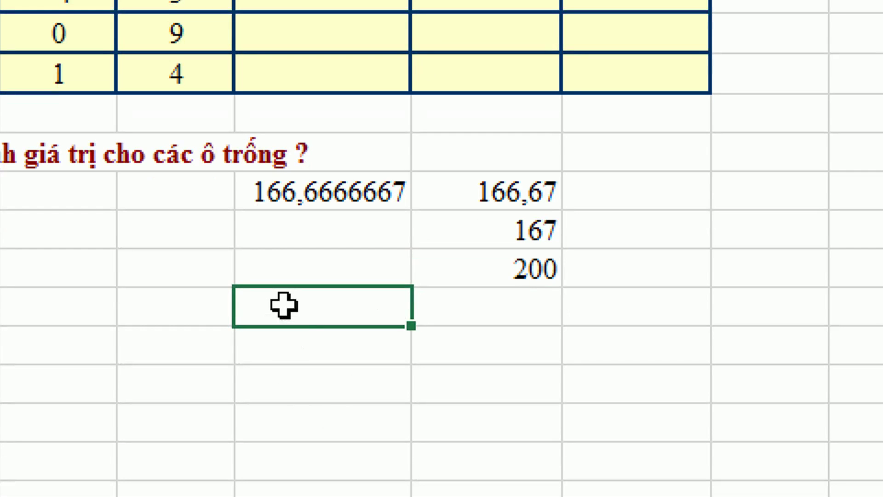
text(140)
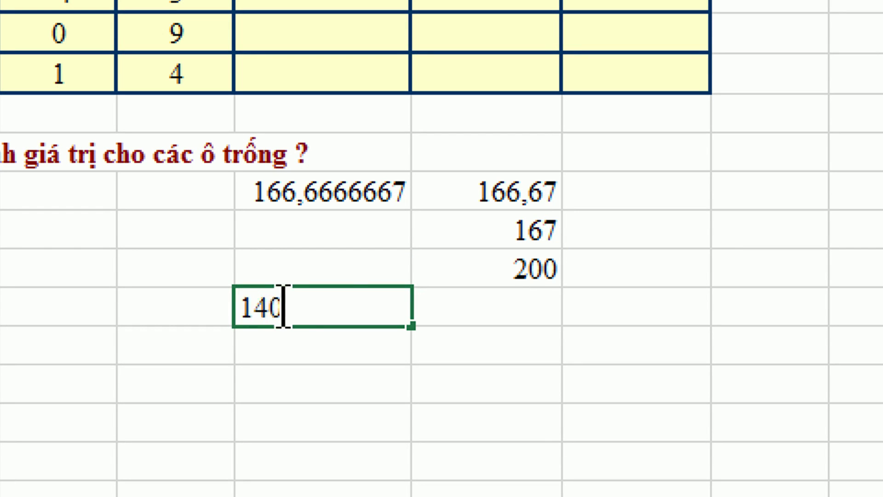
text(,)
text(3)
key(Return)
click(284, 304)
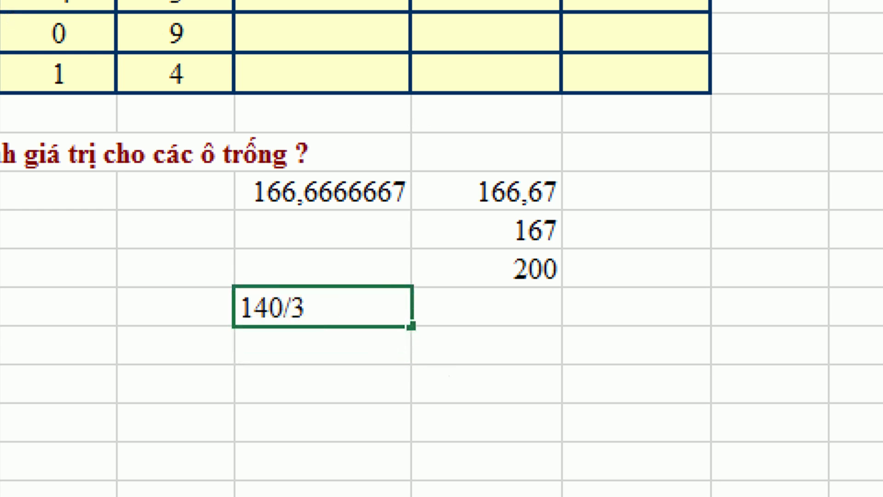
text(=)
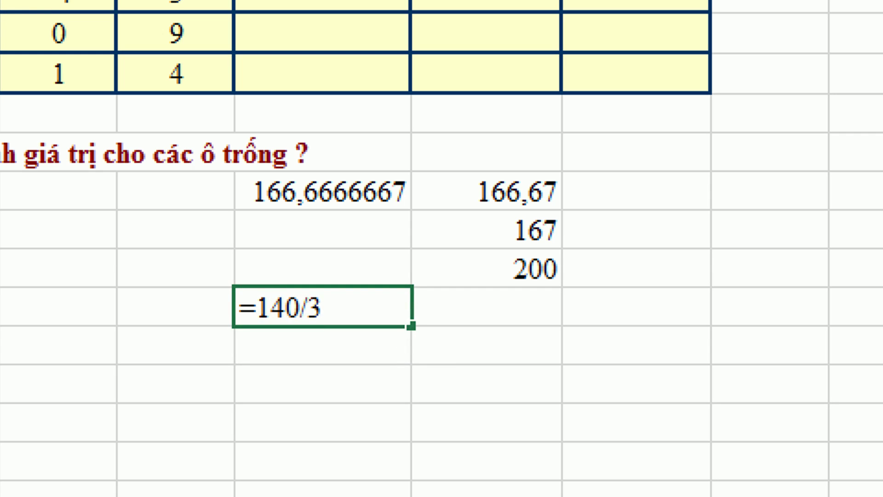
key(Return)
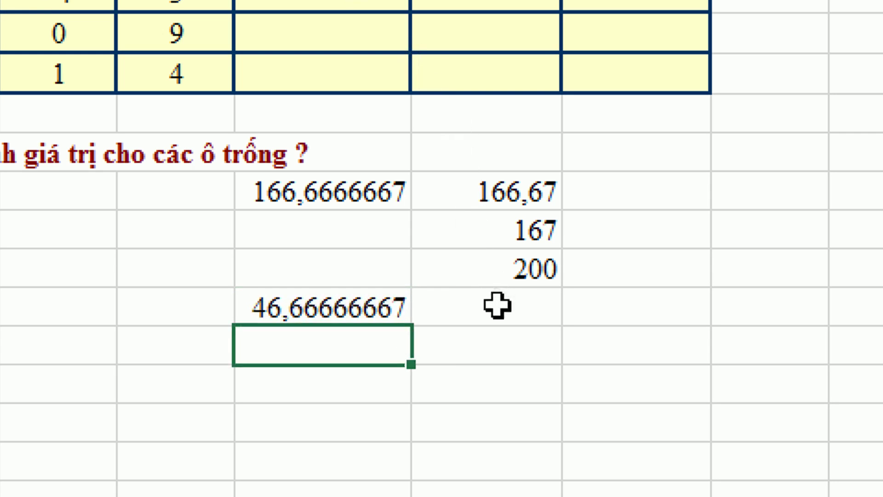
- Start a ROUND formula on 46,66666667 in the cell below-right, then cancel it
click(499, 312)
key(Down)
text(=ROUND)
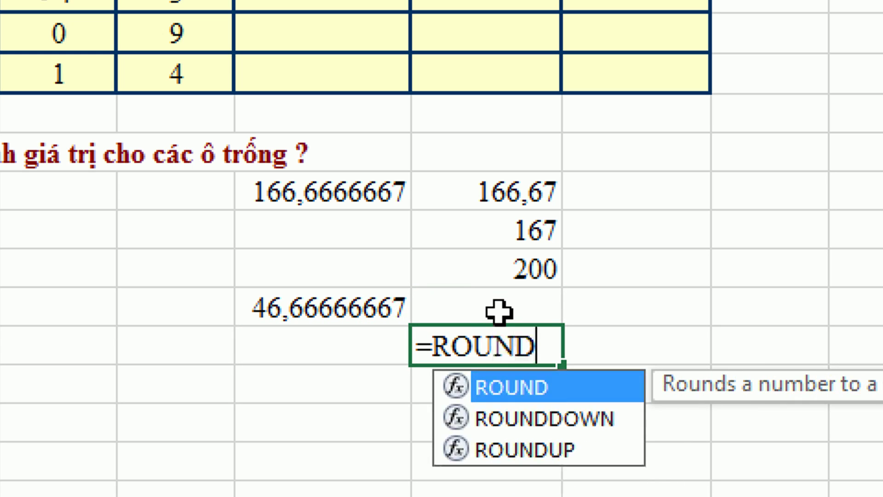
text(()
click(393, 304)
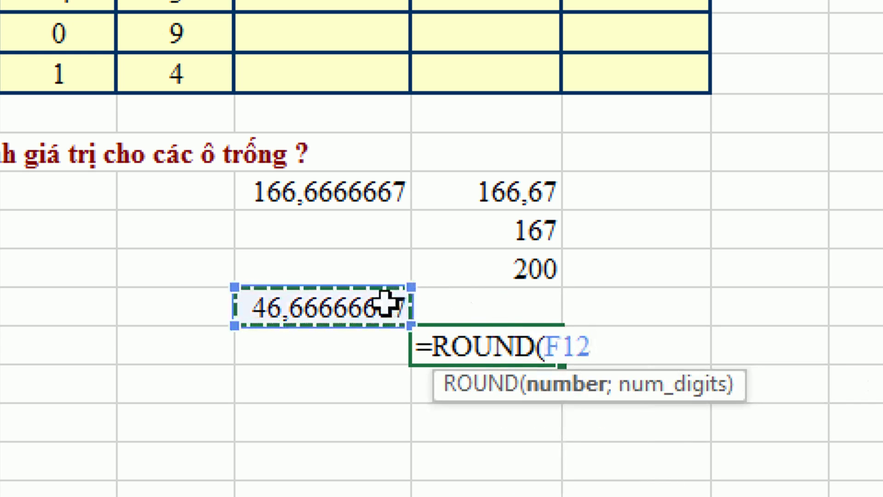
text(;)
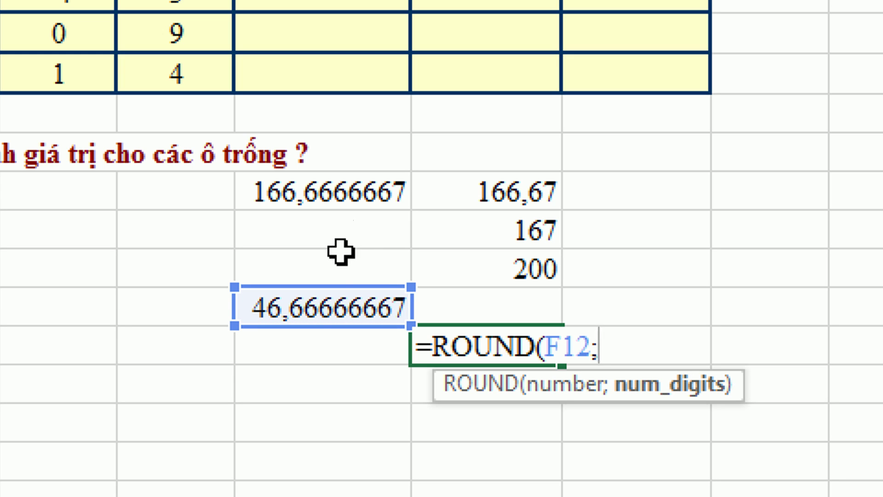
key(Escape)
- Change the test value's formula to =1330/4 (332,5) and begin =ROUND( diagonally below it
click(322, 303)
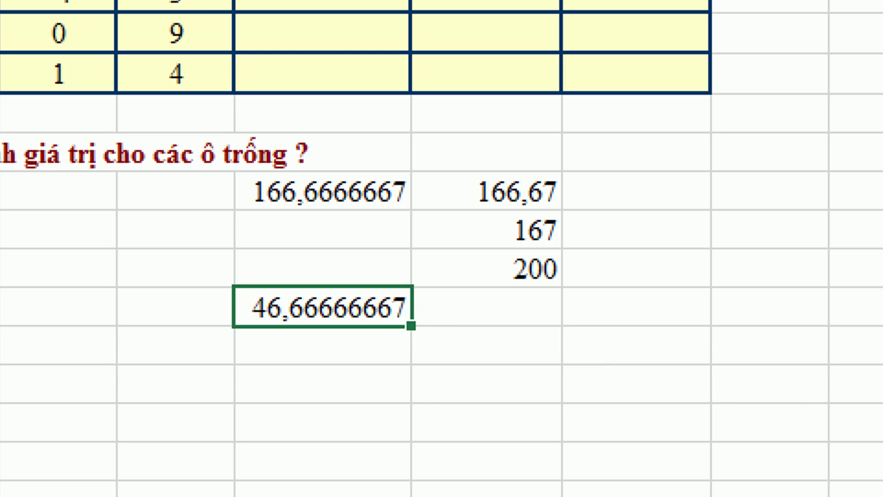
key(F2)
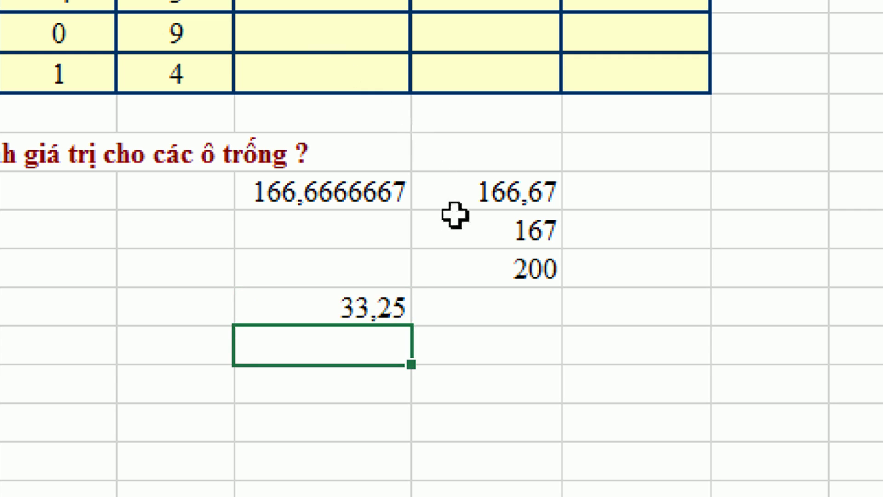
click(378, 308)
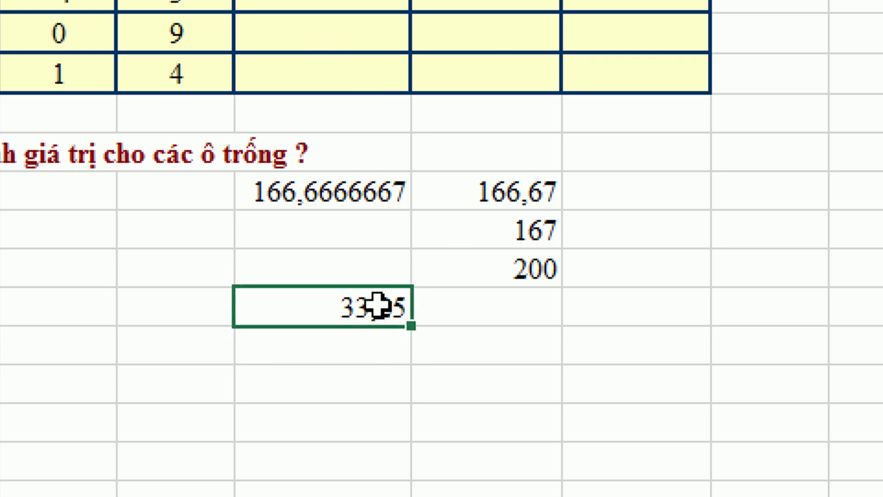
click(397, 345)
click(370, 308)
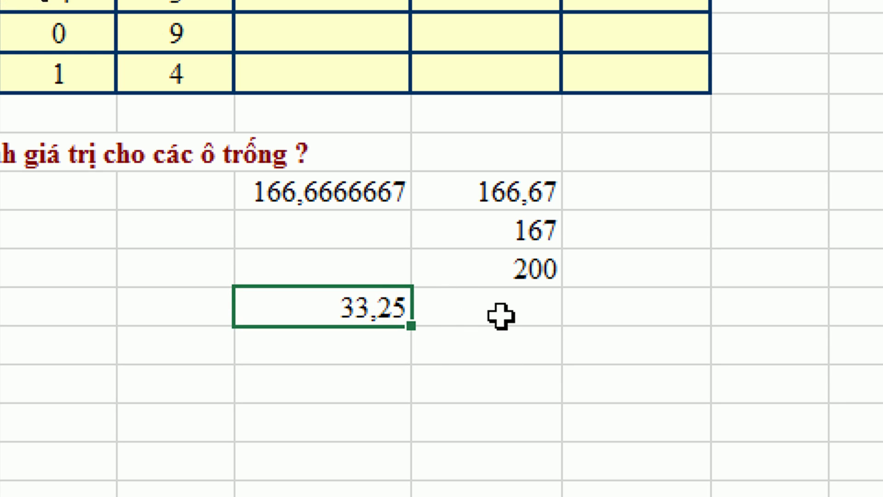
key(F2)
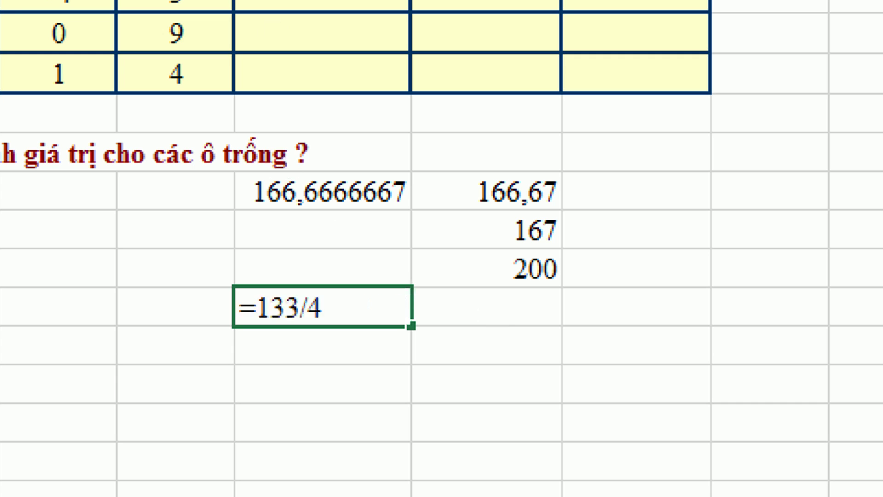
text(0)
key(Return)
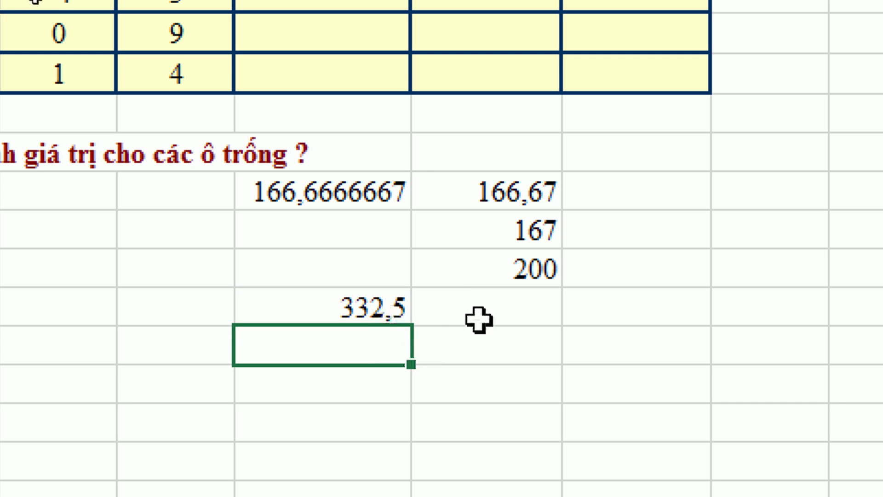
click(490, 353)
text(=ROUND()
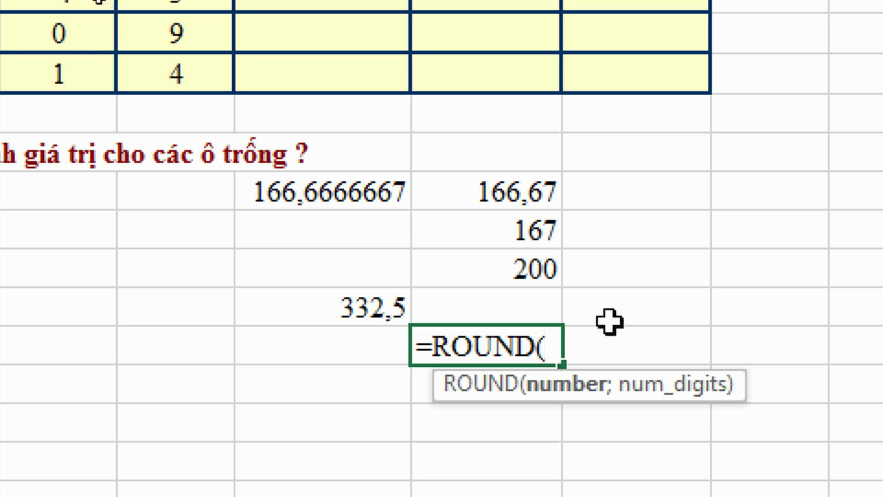
- Complete =ROUND(F12;-2), annotating which digit decides the rounding, so 332,5 becomes 300
click(378, 306)
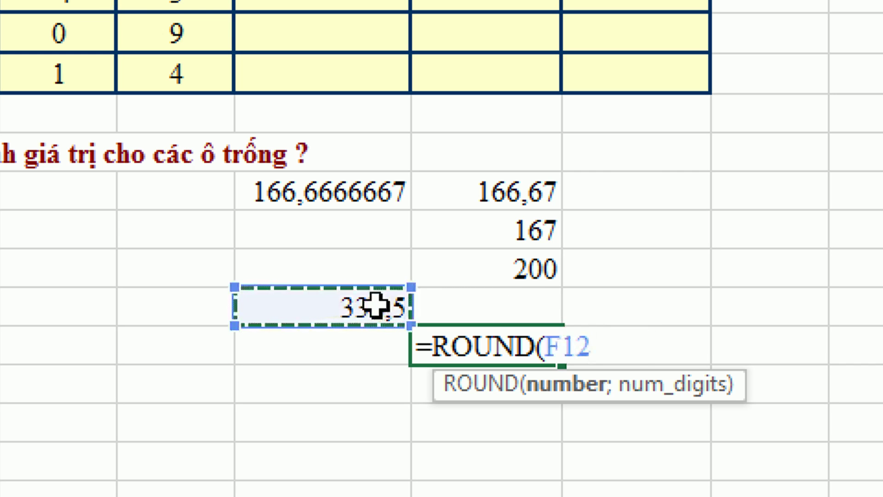
text(;)
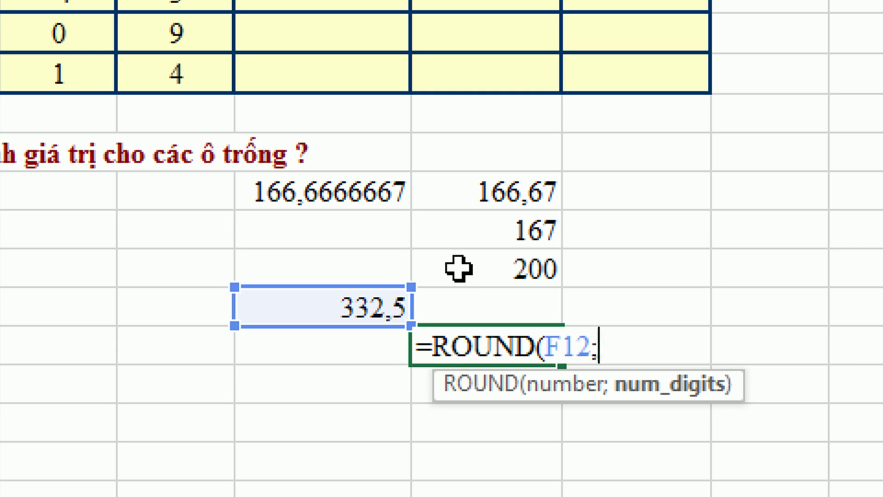
text(-2)
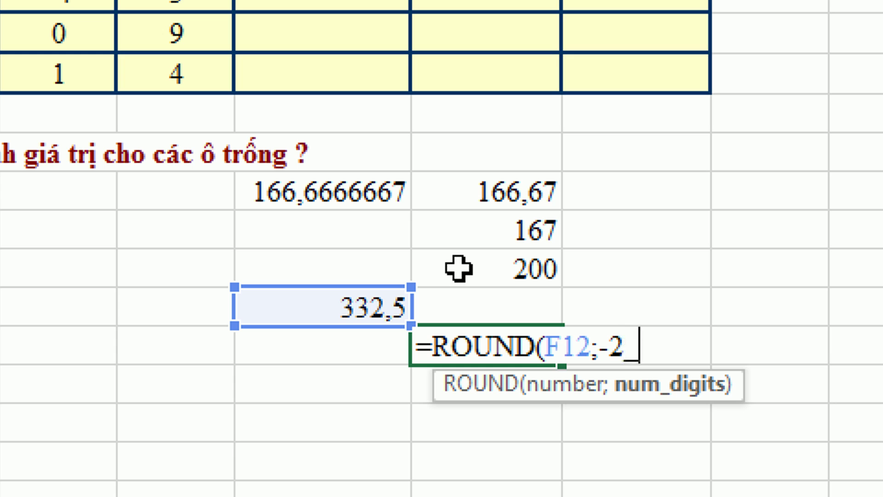
text())
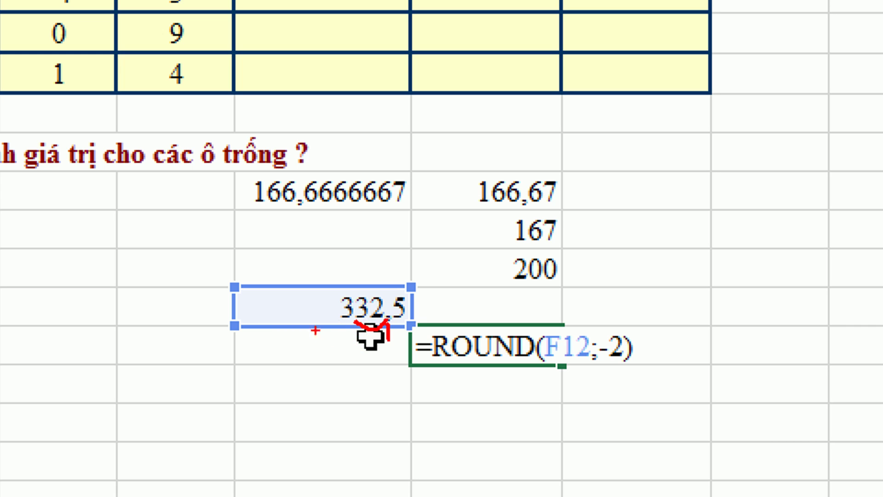
mouse_move(289, 342)
mouse_down()
mouse_move(328, 351)
mouse_move(279, 397)
mouse_up()
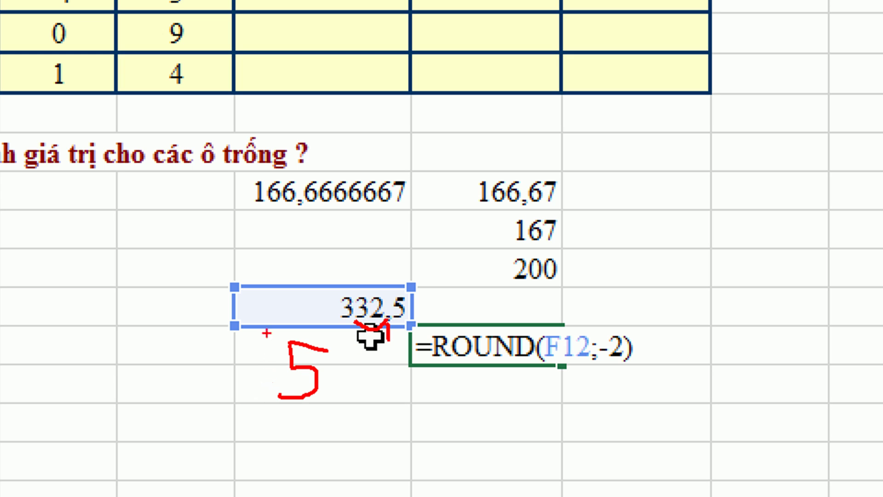
mouse_move(260, 309)
mouse_down()
mouse_move(250, 372)
mouse_move(238, 340)
mouse_up()
drag(258, 307, 282, 322)
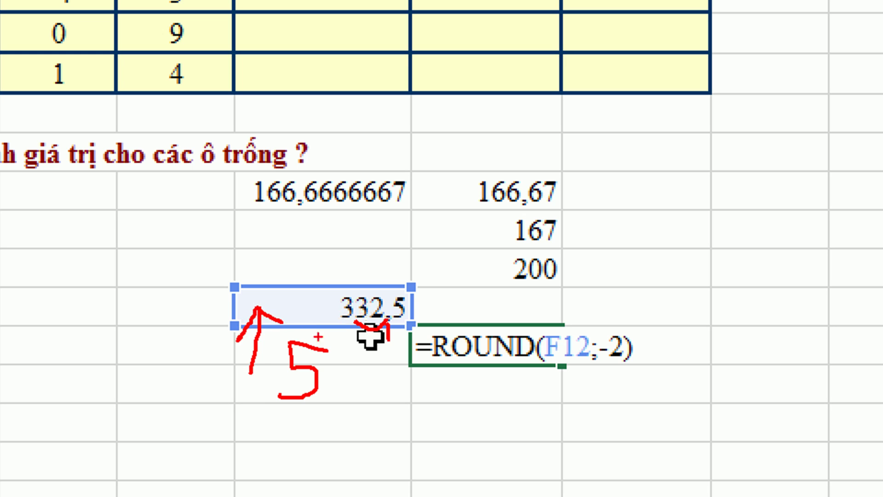
mouse_move(256, 393)
mouse_down()
mouse_move(254, 465)
mouse_move(288, 430)
mouse_up()
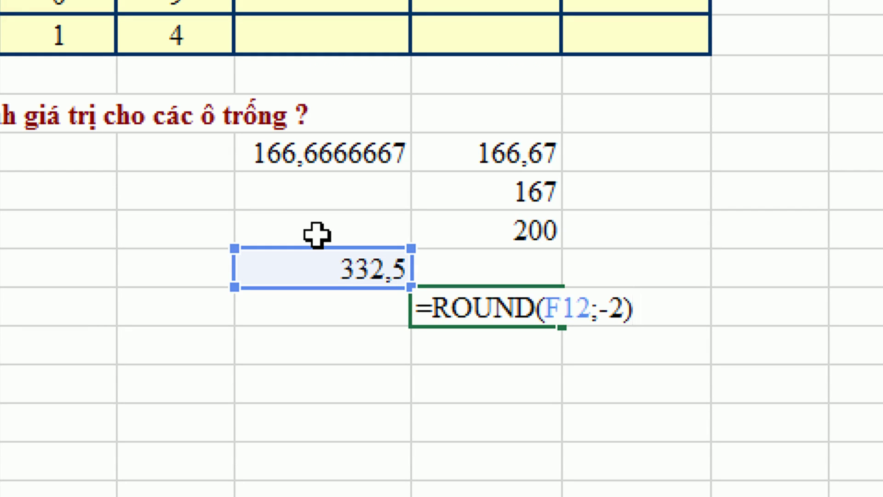
key(Return)
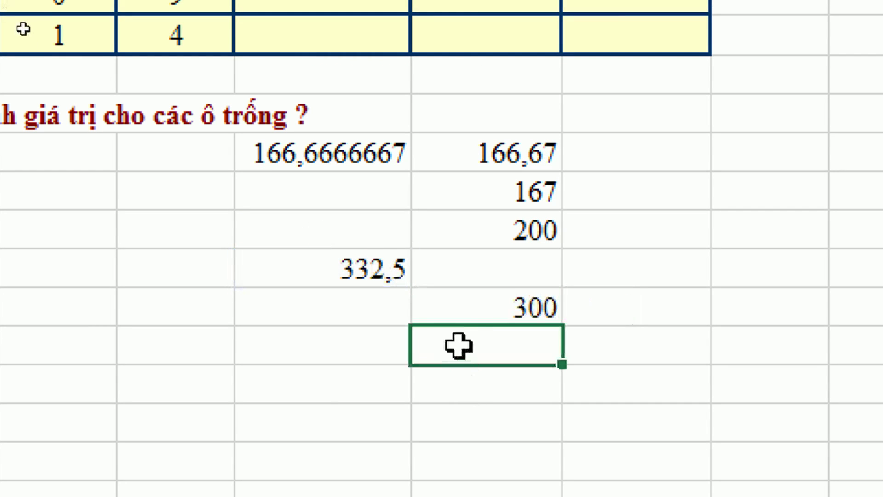
click(468, 311)
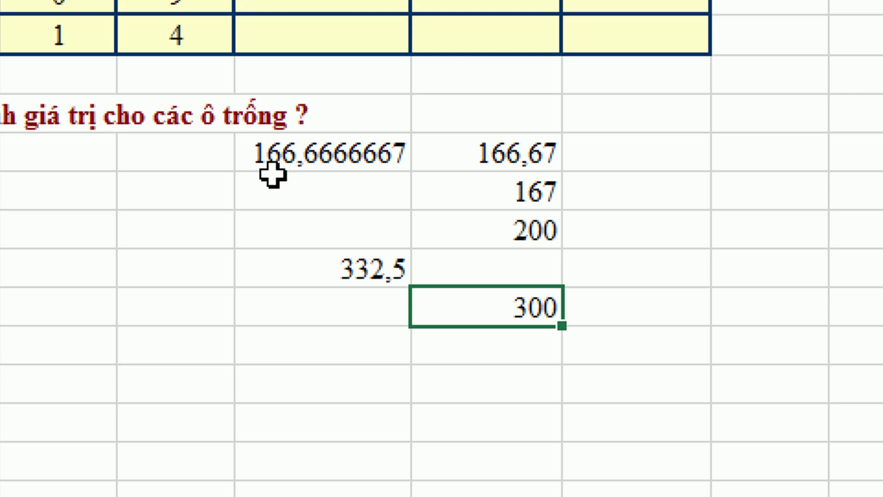
- Compare the 200 and 300 results, then delete the scratch range from 166,6666667 to 300
click(526, 228)
click(521, 297)
click(517, 232)
click(517, 301)
click(518, 232)
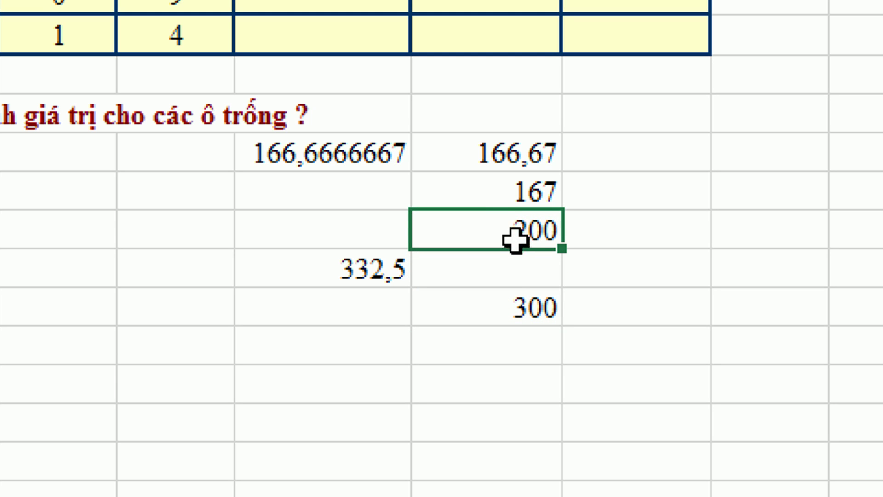
drag(302, 151, 497, 294)
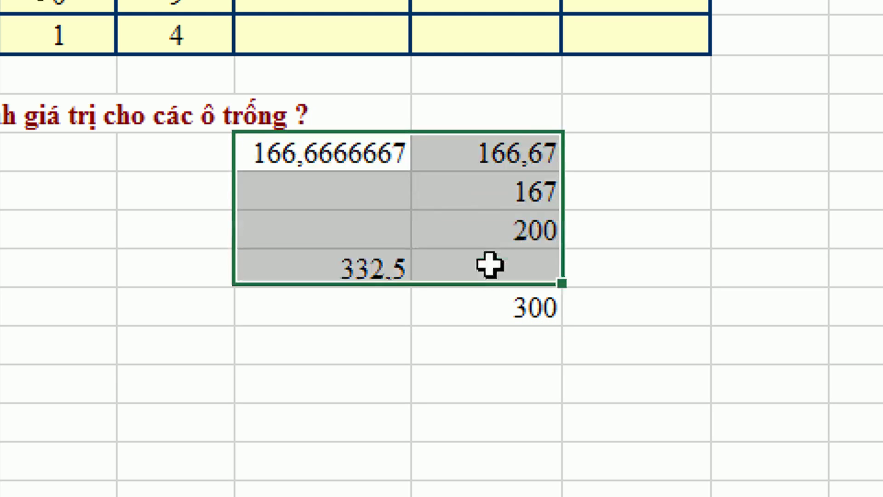
key(Delete)
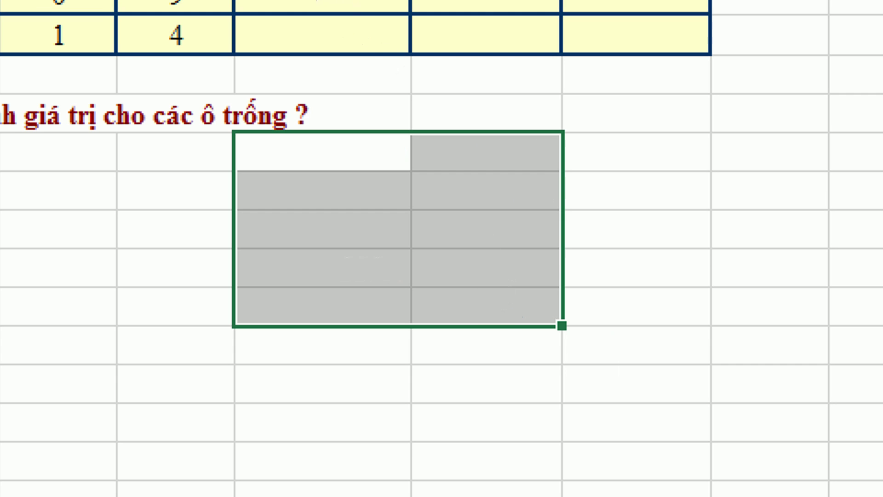
click(343, 157)
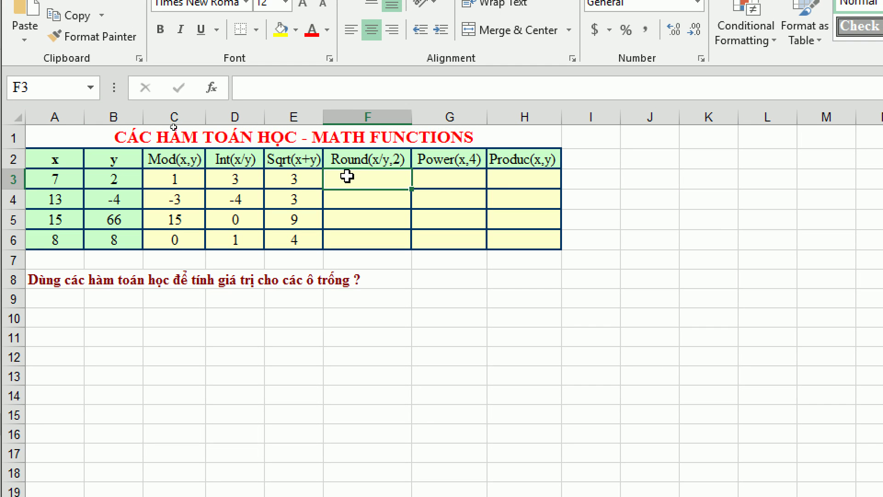
- Enter =ROUND(A3/B3;2) in F3, returning 3,5
text(=FOU)
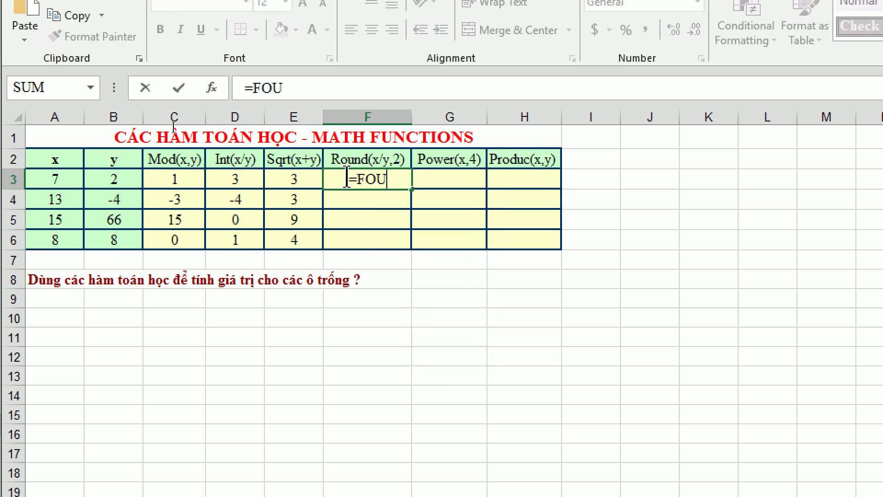
key(BackSpace)
key(BackSpace)
key(BackSpace)
text(ROUND()
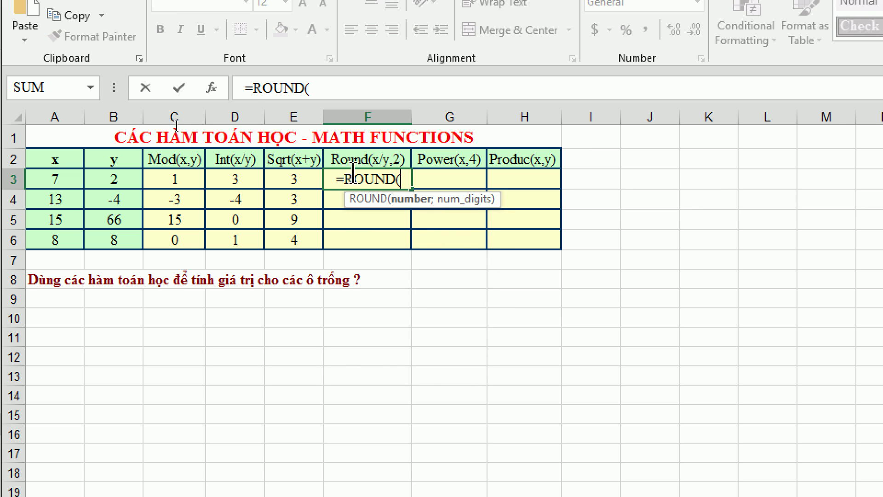
click(48, 176)
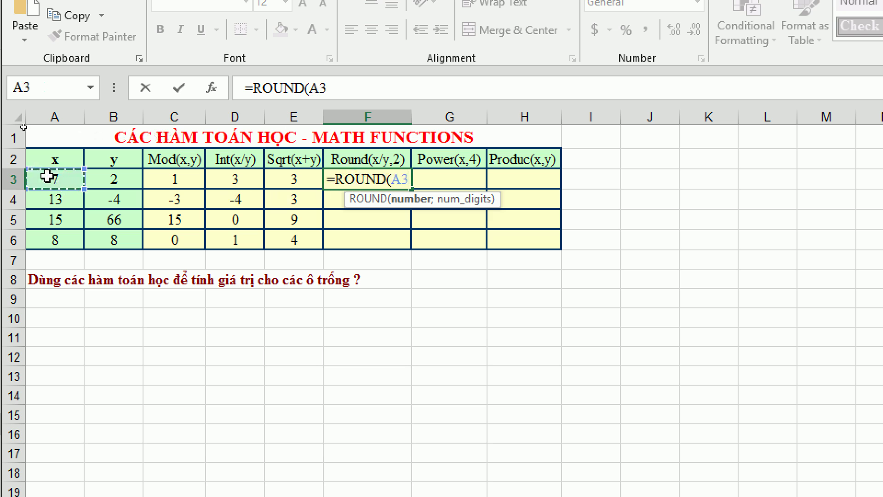
text(/)
click(113, 180)
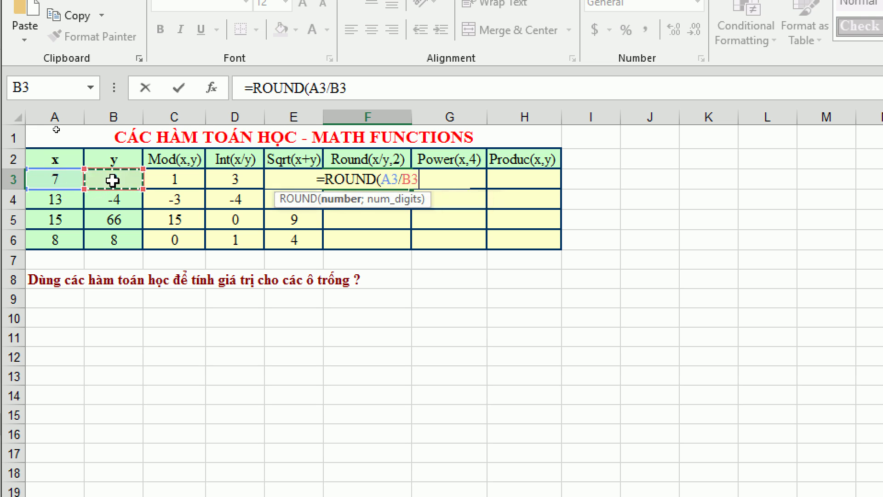
text(;)
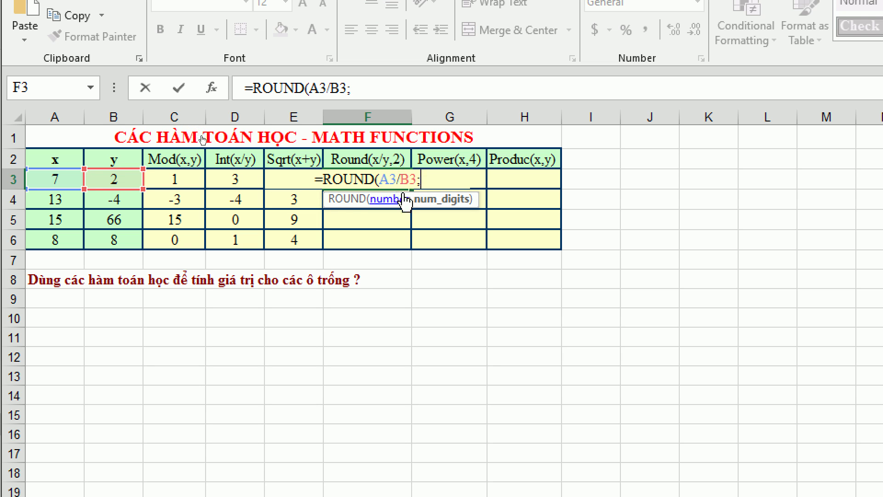
text(2))
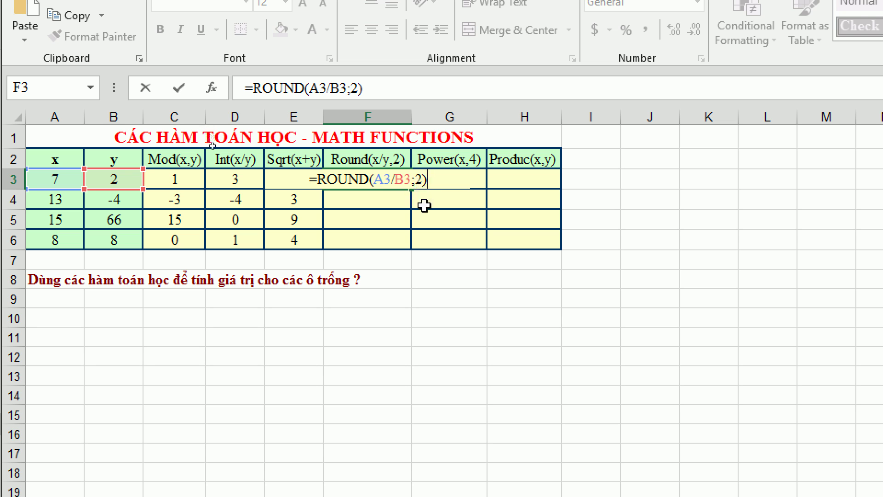
key(Return)
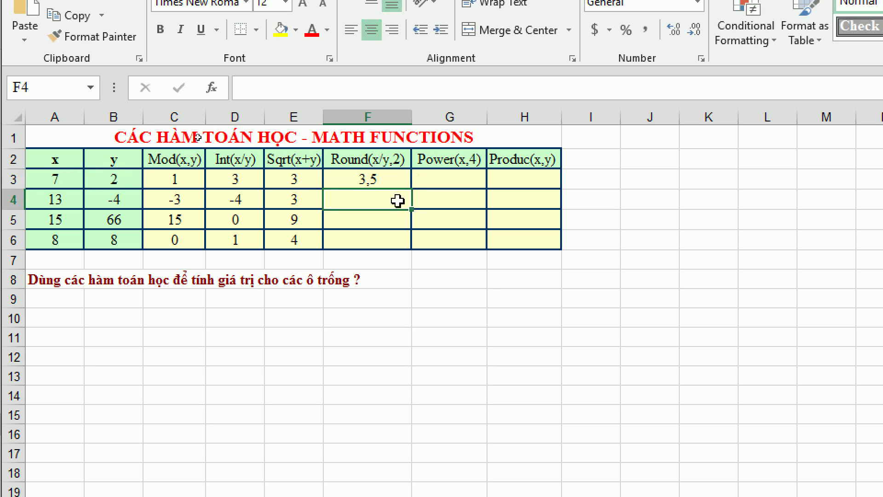
click(394, 181)
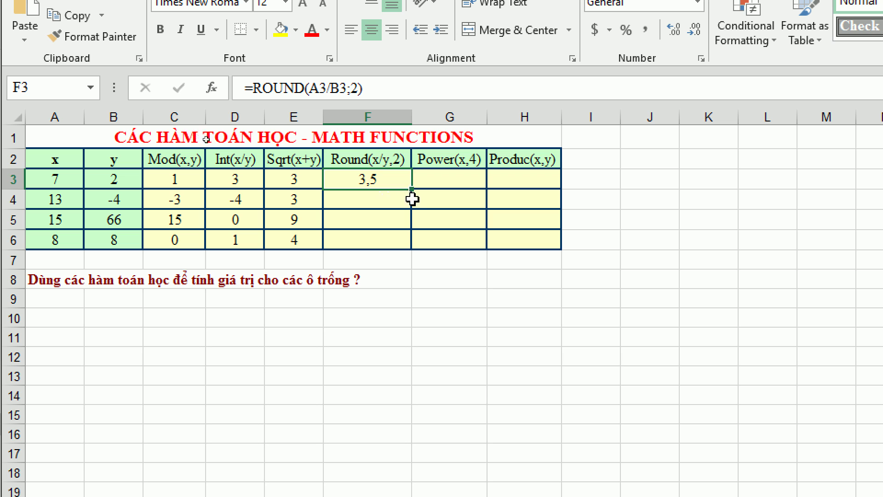
- Fill F3's ROUND formula down to F6 and verify results -3,25, 0,23 and 1
drag(409, 203, 401, 248)
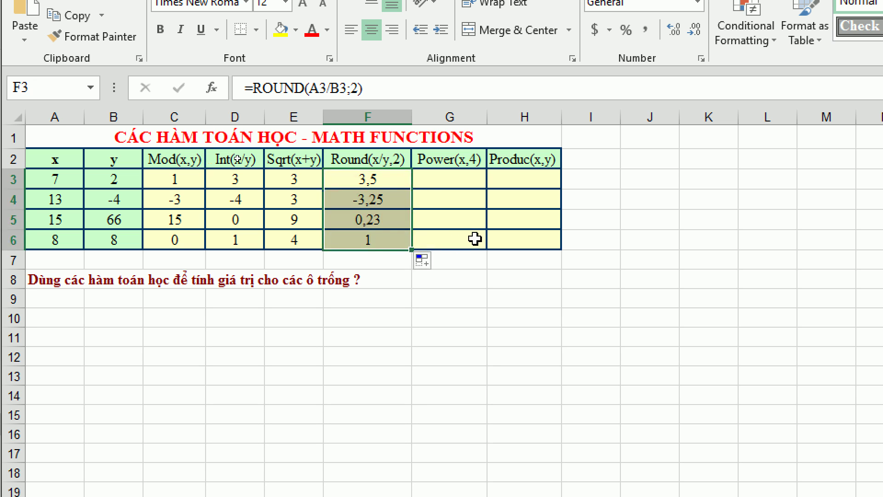
click(398, 199)
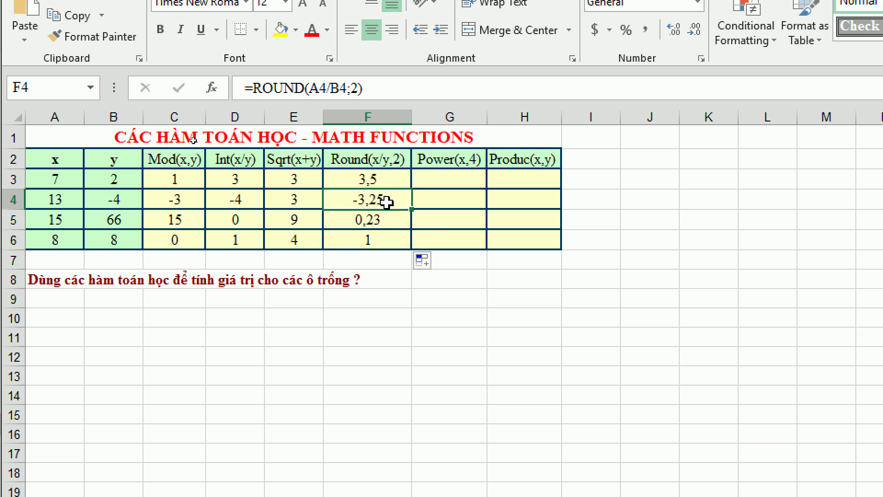
click(386, 223)
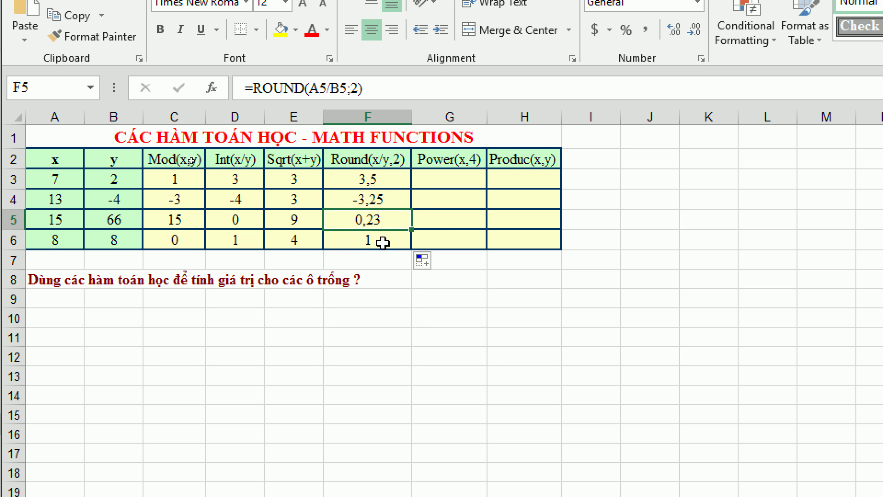
click(383, 243)
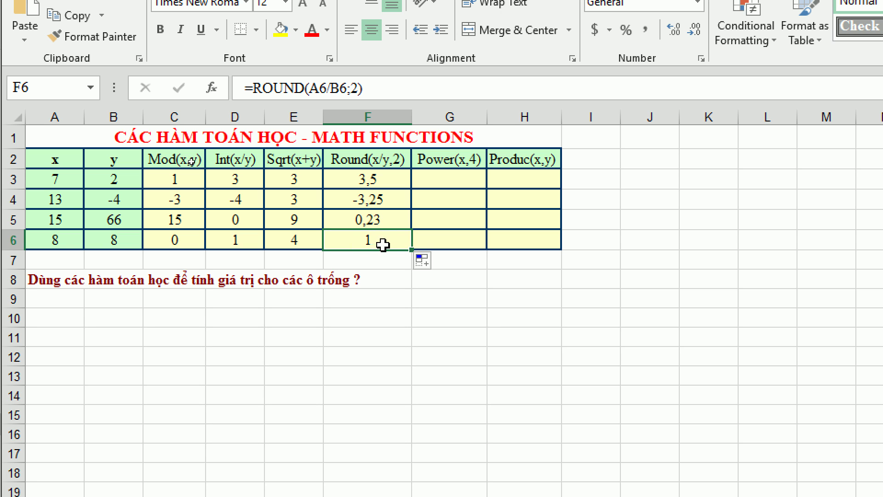
click(444, 176)
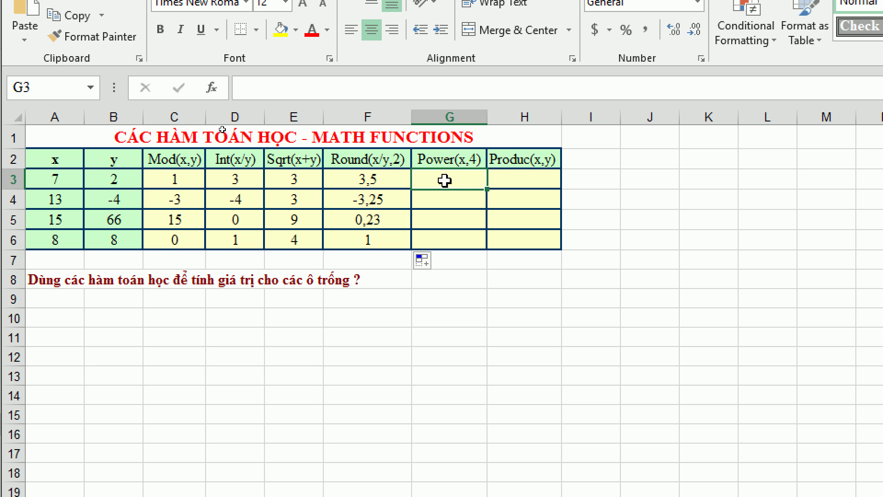
click(444, 161)
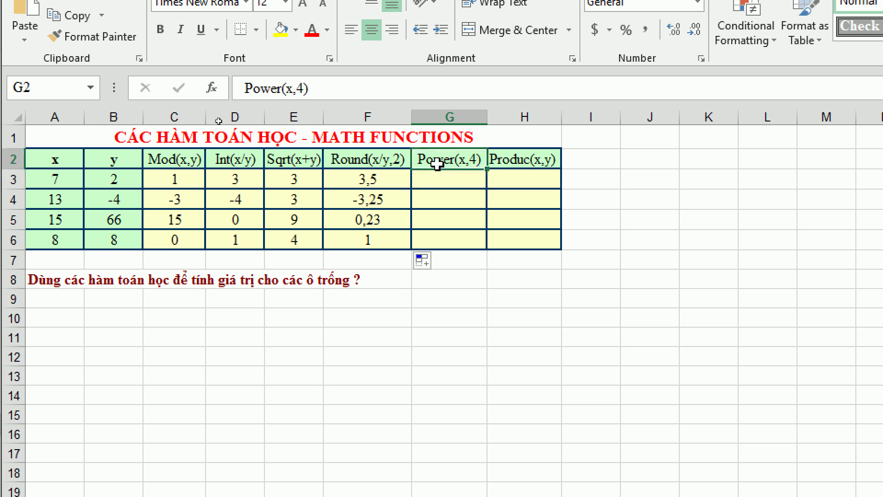
click(463, 299)
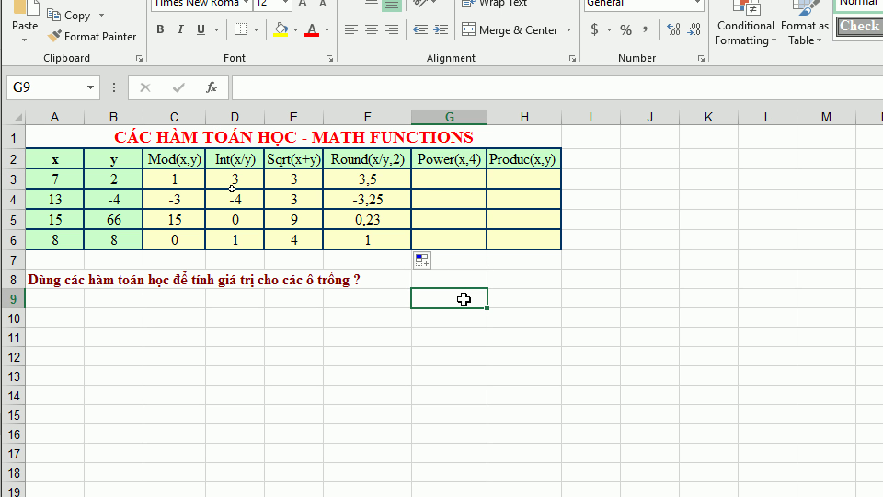
- Enter =2^2 in G9 and =3^2 in G10, giving 4 and 9, highlighting the ^ operator
text(=)
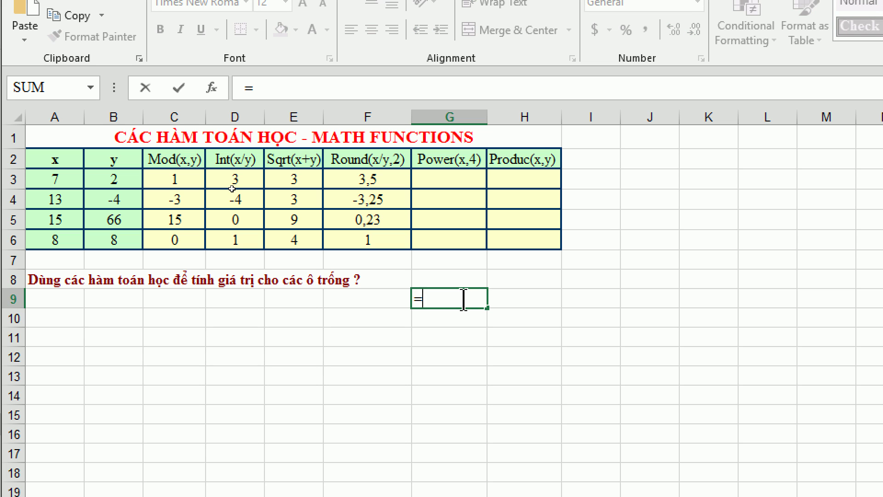
text(2^)
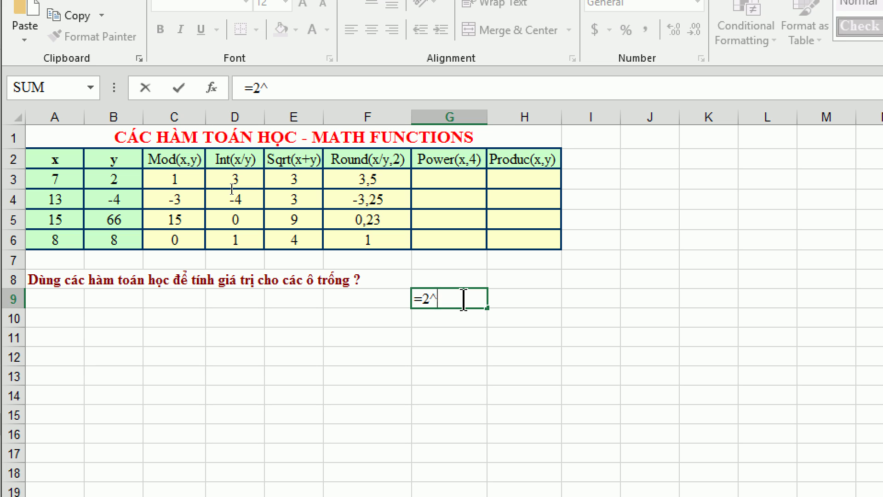
text(2)
key(Return)
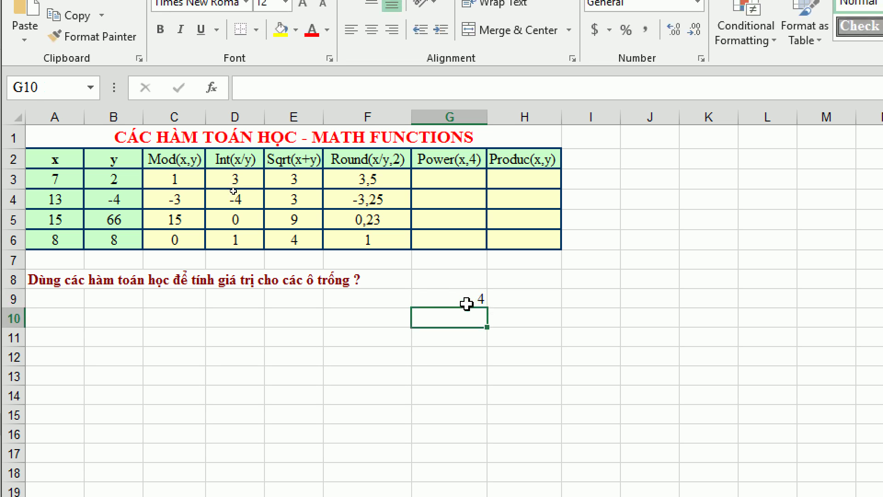
text(=)
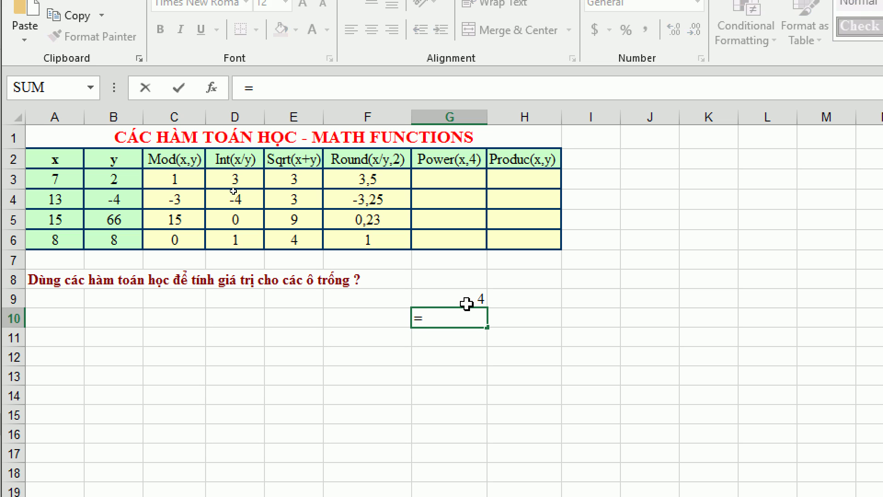
text(3)
text(^2)
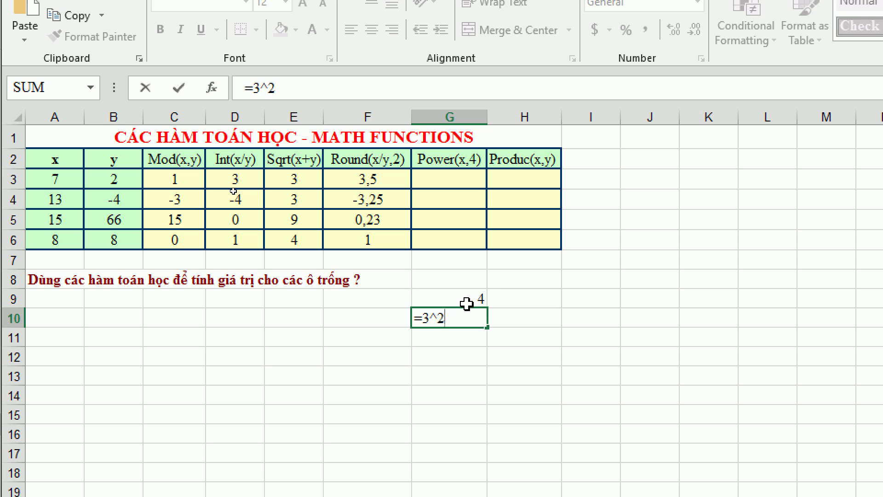
key(Return)
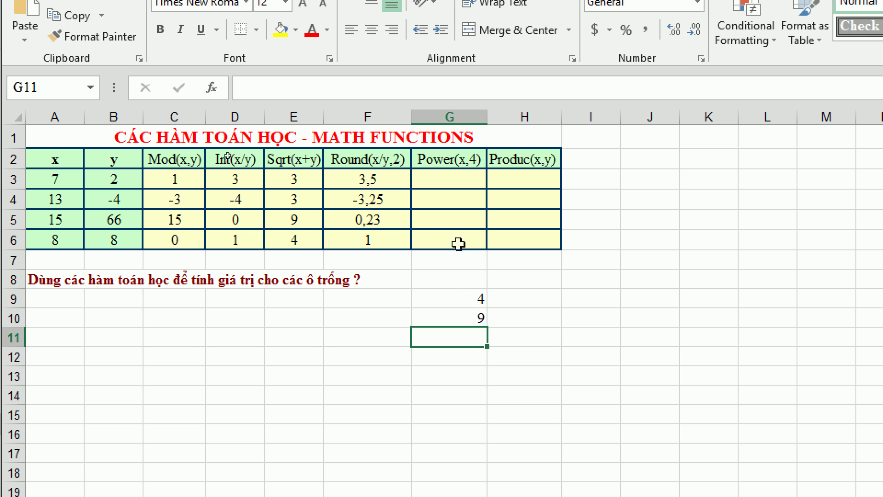
click(461, 303)
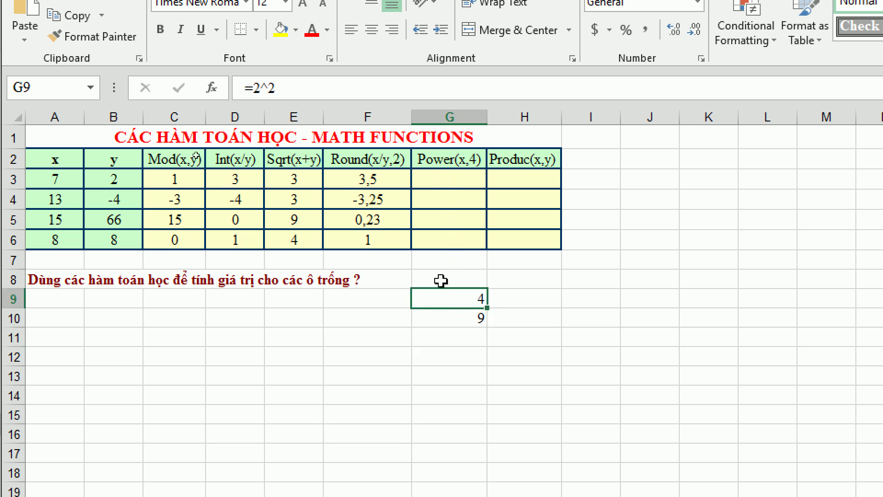
click(271, 88)
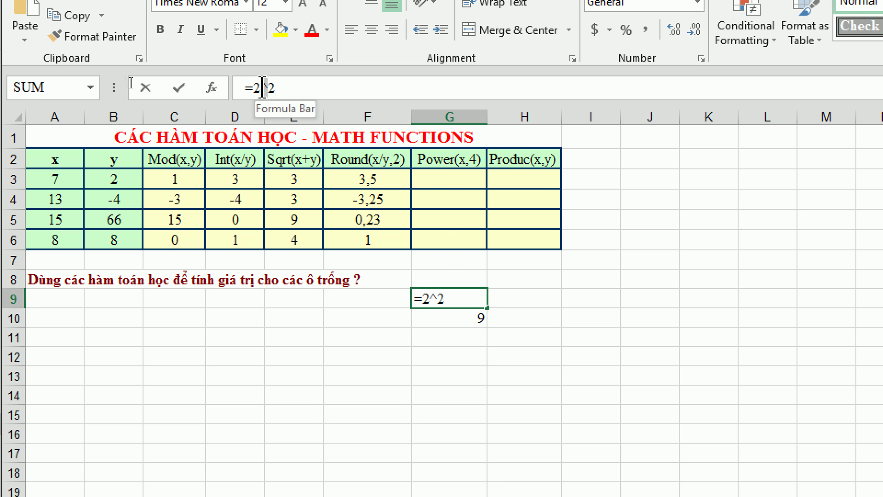
drag(267, 88, 260, 87)
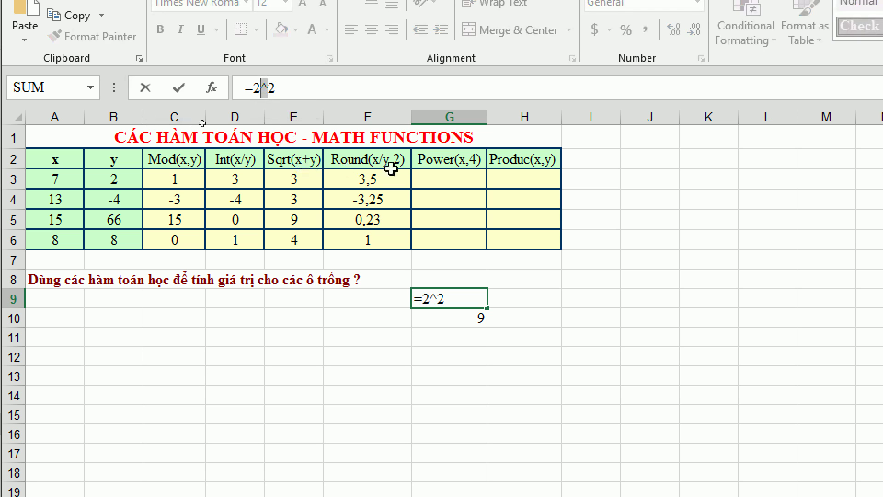
click(461, 181)
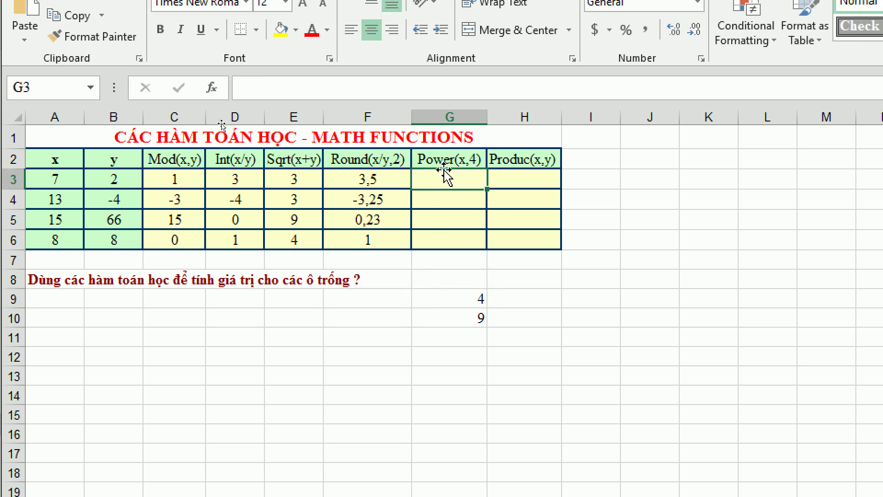
- Enter =POWER(A3;4) in G3 so it returns 2401
text(=POWERR)
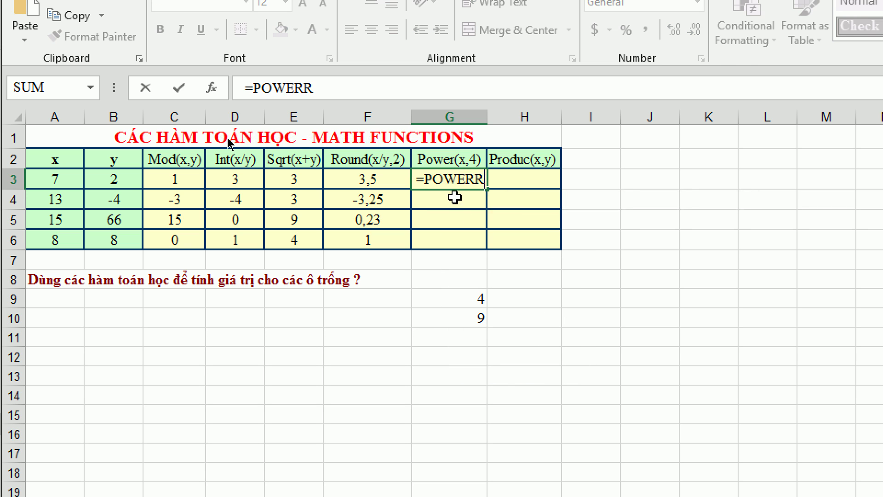
key(BackSpace)
double_click(457, 202)
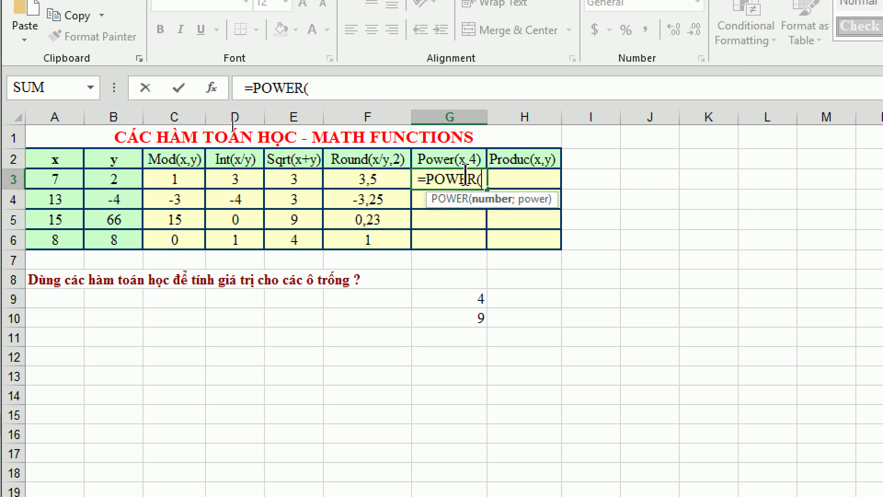
click(63, 180)
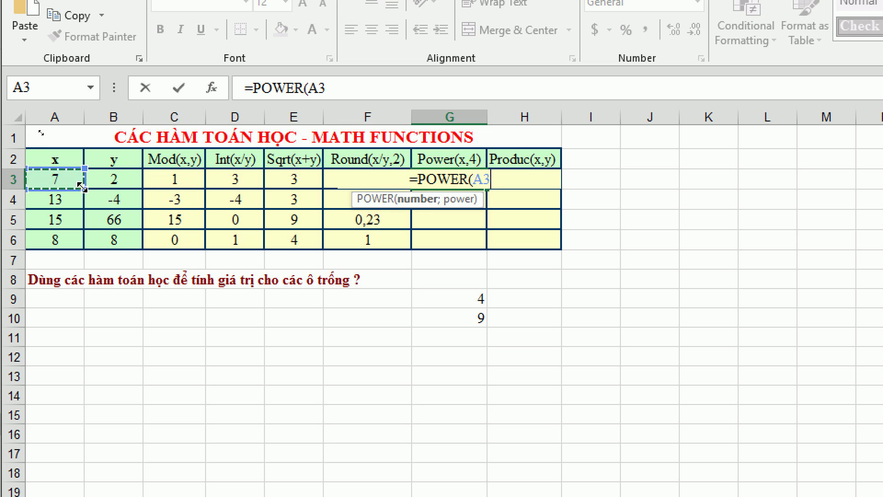
text(;)
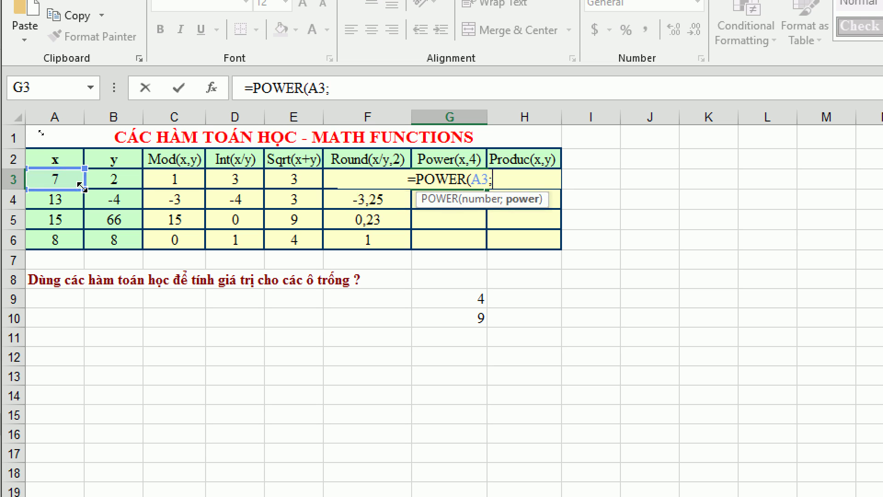
text(4)
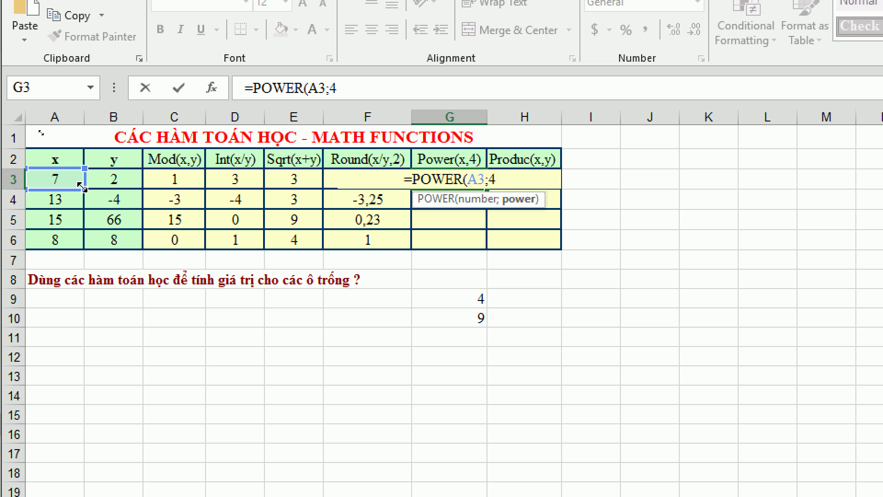
text())
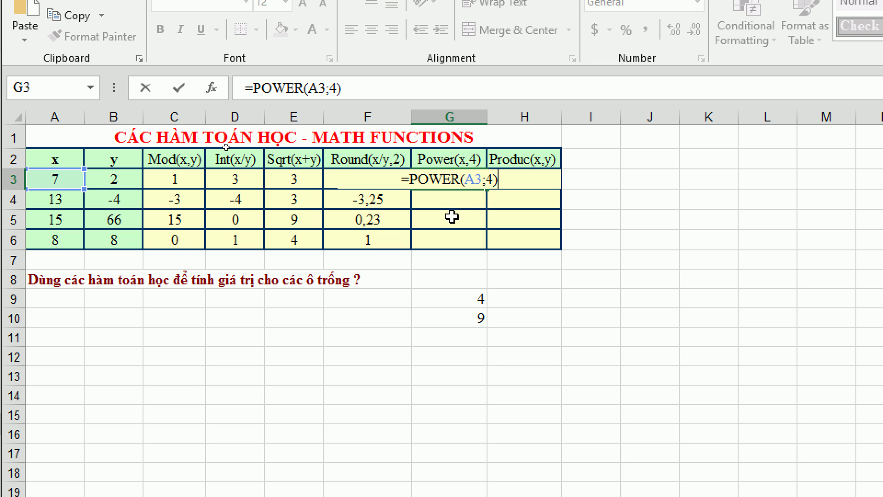
key(Return)
click(458, 178)
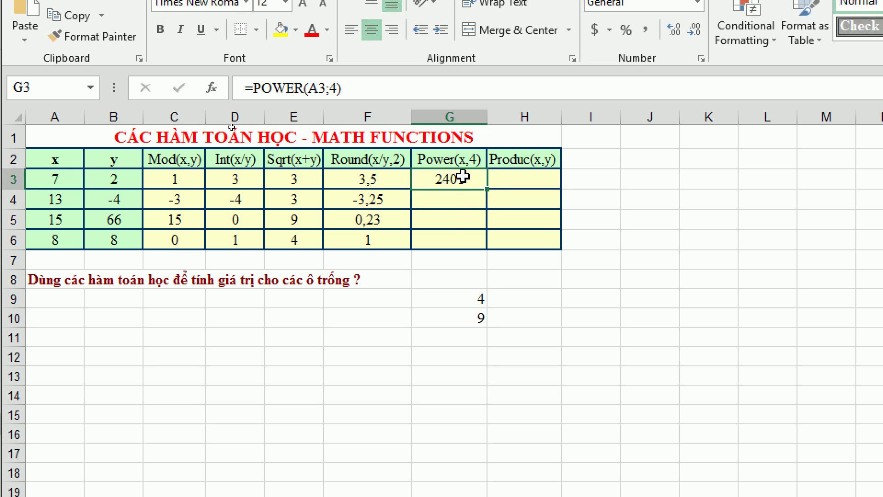
- Enter =7^4 in G11 and compare its 2401 with the POWER formula in G3
click(450, 332)
text(=)
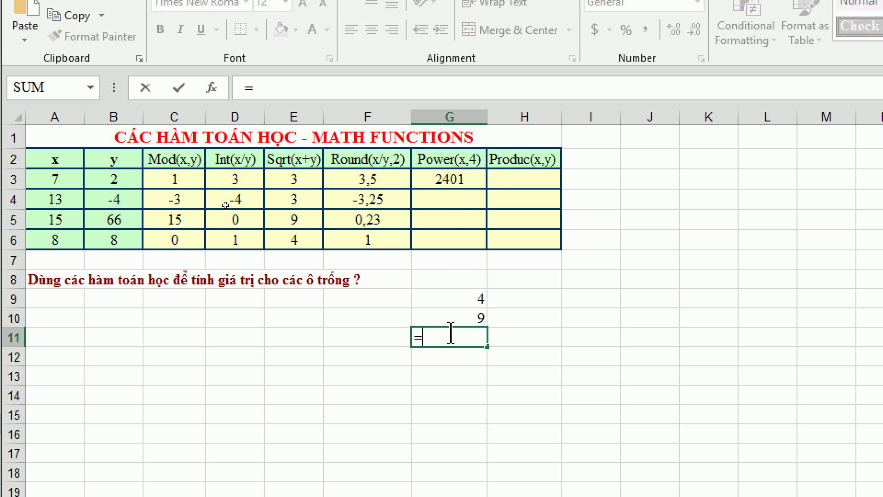
text(7)
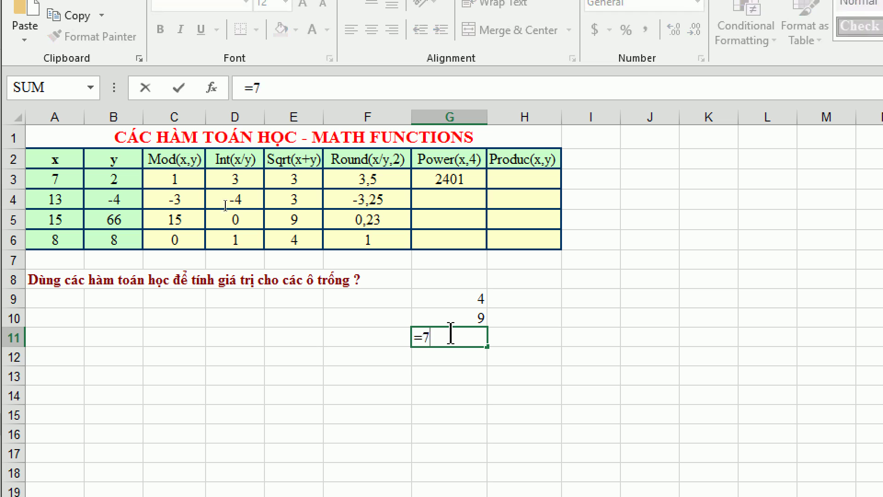
text(^)
text(4)
key(Return)
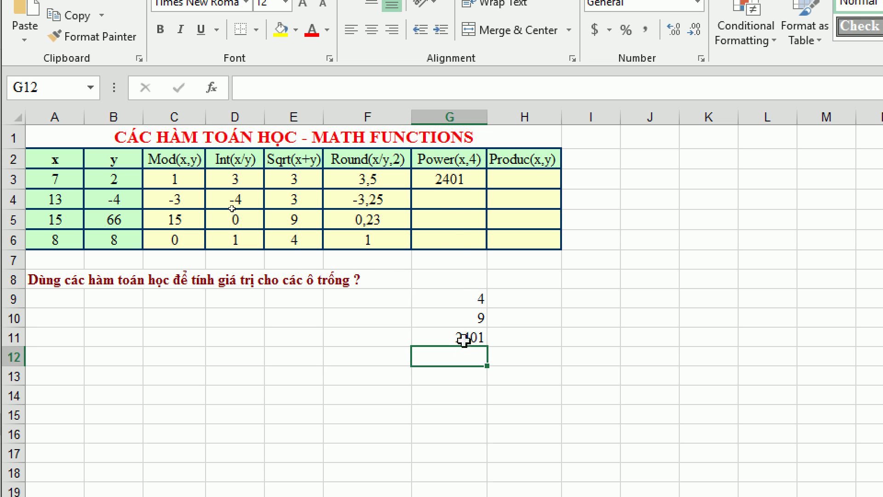
click(473, 338)
click(476, 181)
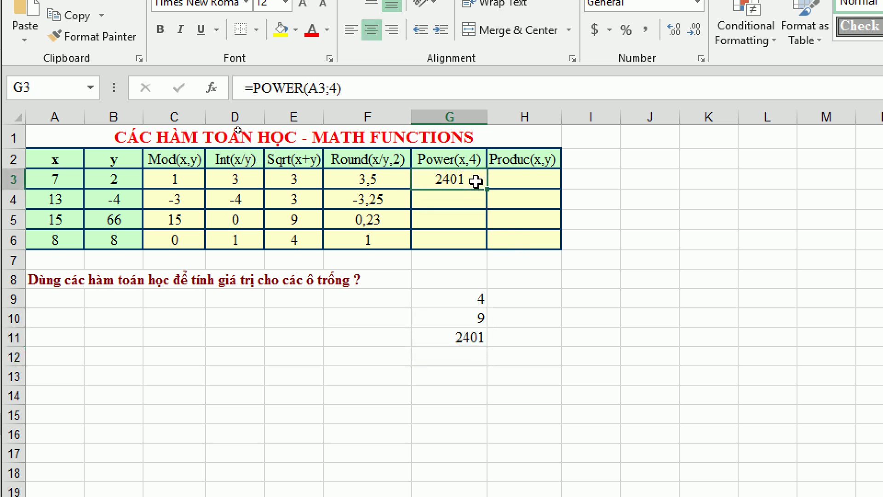
click(476, 336)
click(501, 317)
click(458, 337)
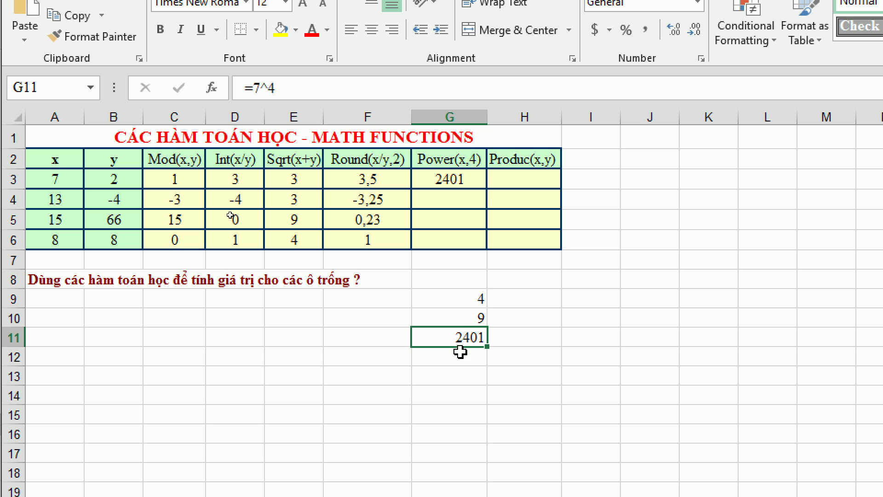
- Clear the scratch values in G9:G11 below the table
drag(470, 299, 470, 343)
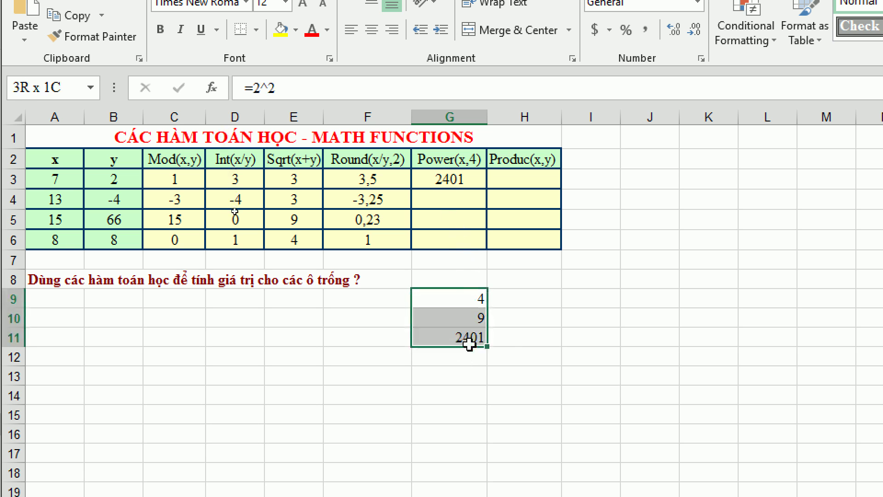
key(Delete)
click(557, 304)
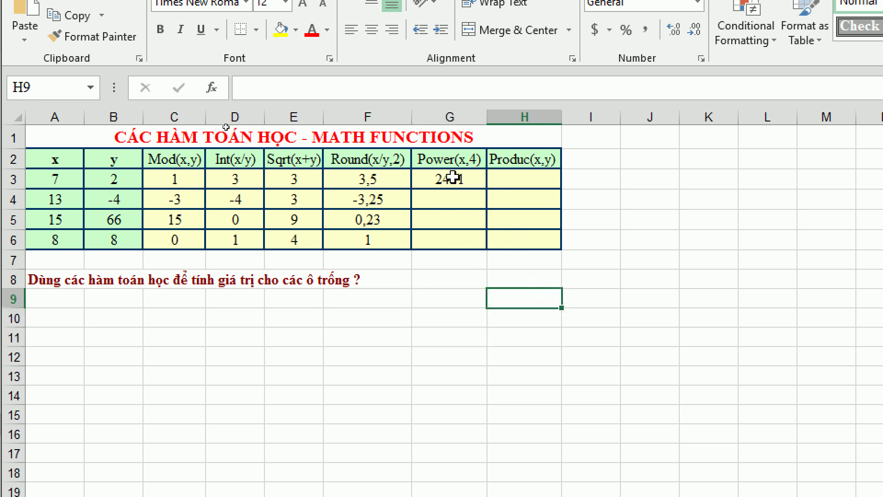
- Copy =POWER(A3;4) down to G6, giving 28561, 50625 and 4096
click(453, 179)
drag(486, 189, 486, 254)
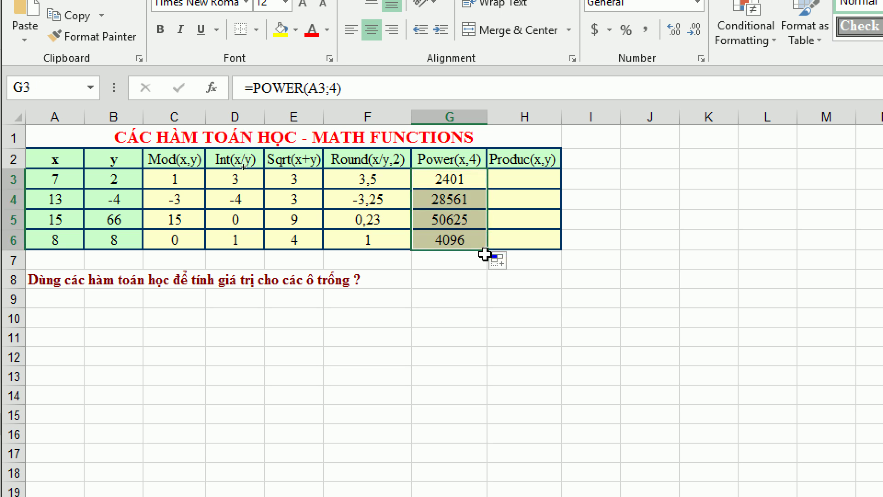
click(454, 278)
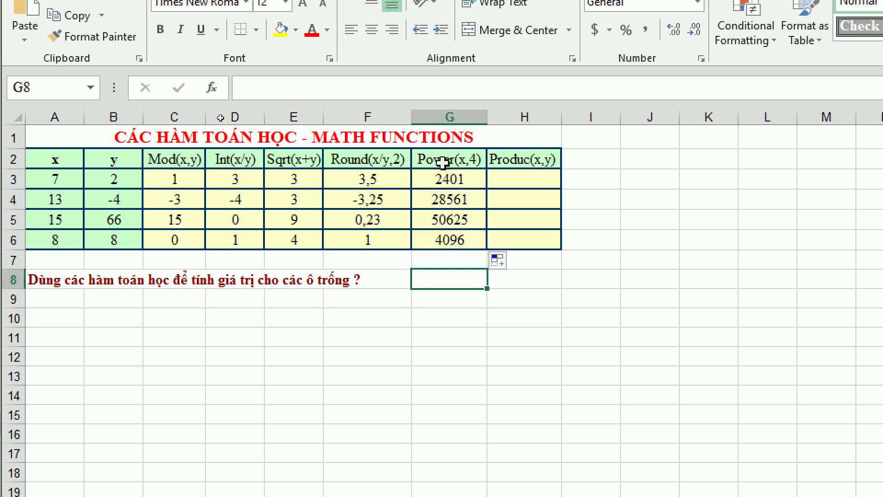
- Review the Sqrt(x+y), Power(x,4) and Produc(x,y) column headers
click(443, 161)
click(299, 159)
click(453, 159)
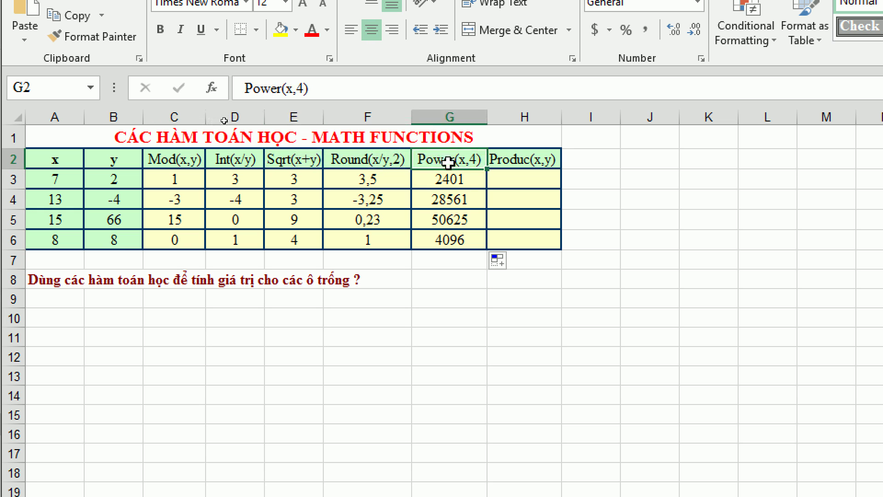
click(308, 161)
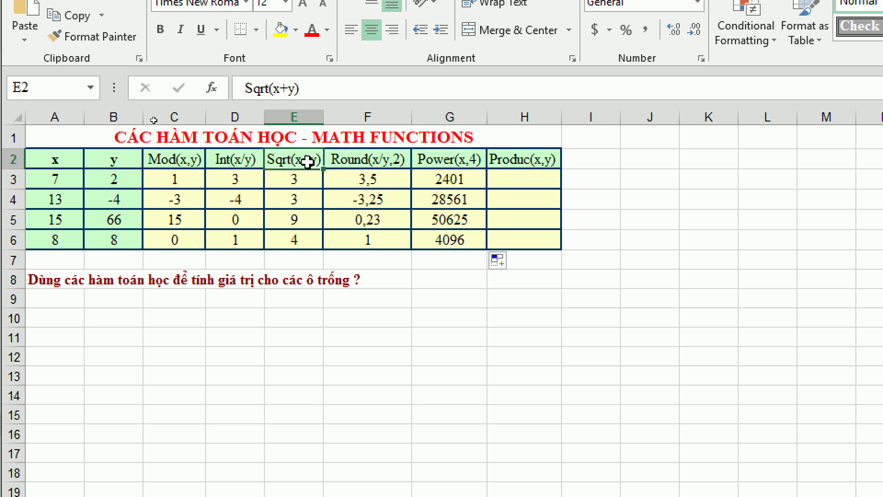
click(464, 162)
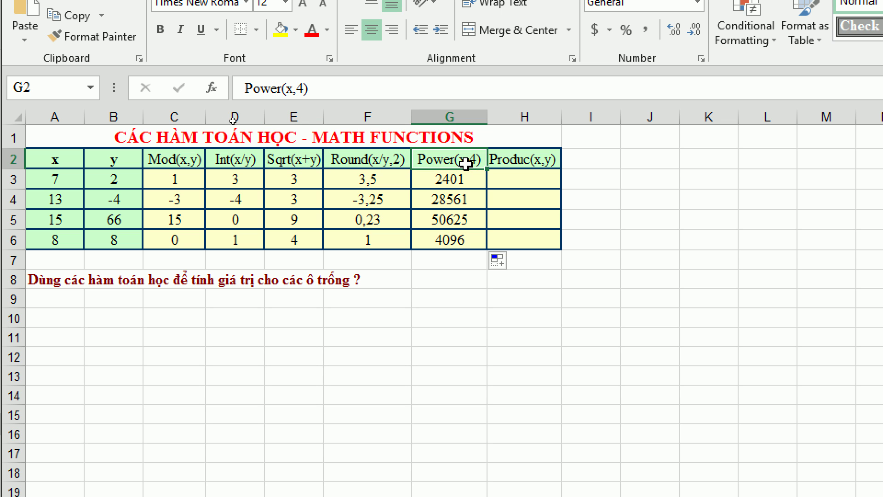
click(527, 161)
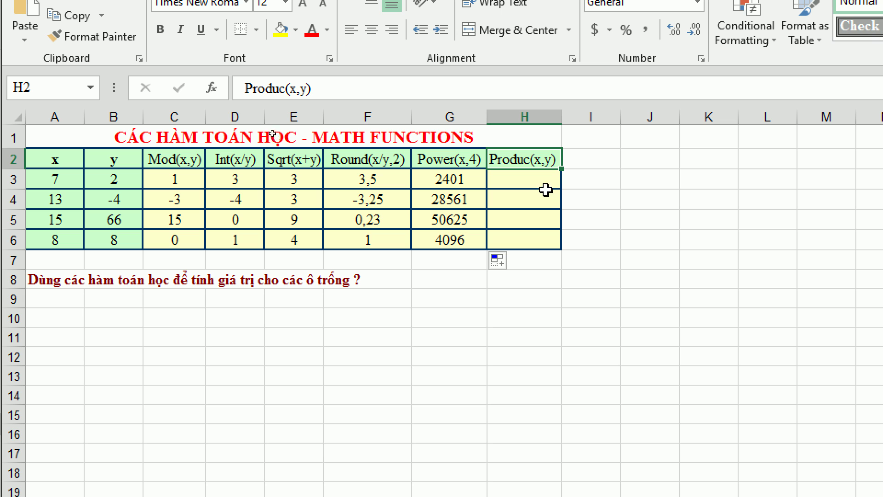
- Enter the test formula =7*2 in H9, which shows 14
click(526, 294)
text(=)
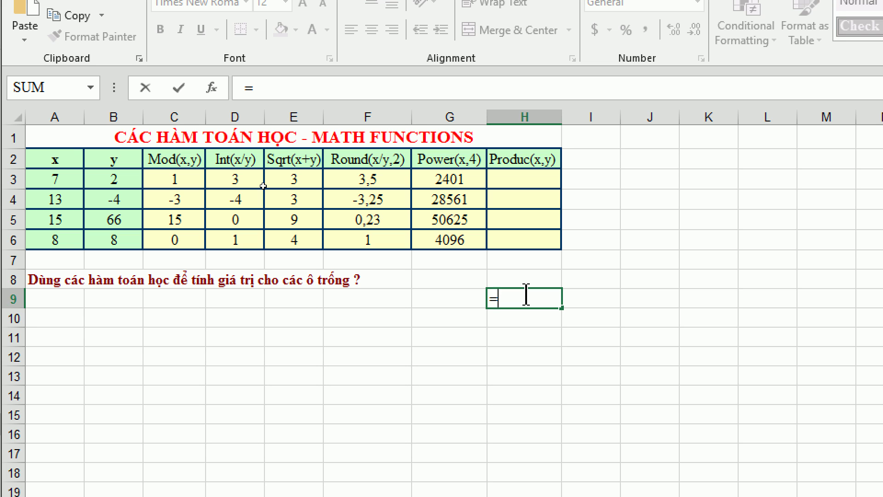
text(7)
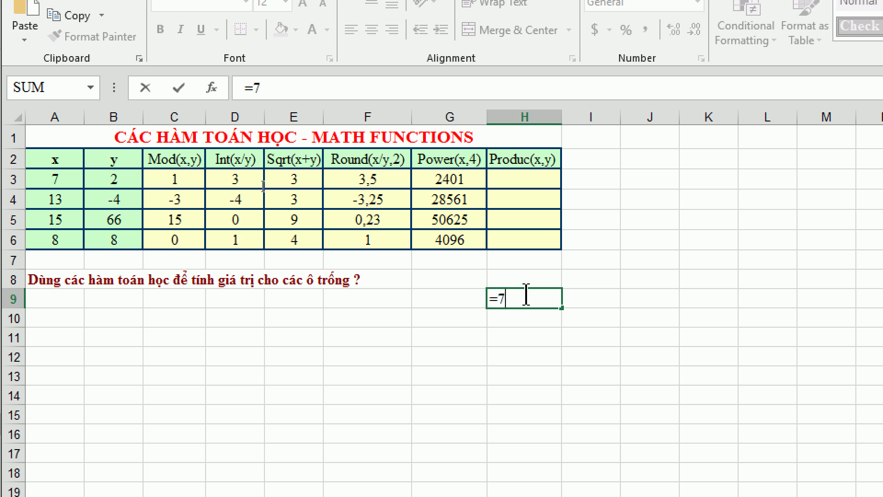
text(*)
text(2)
key(Return)
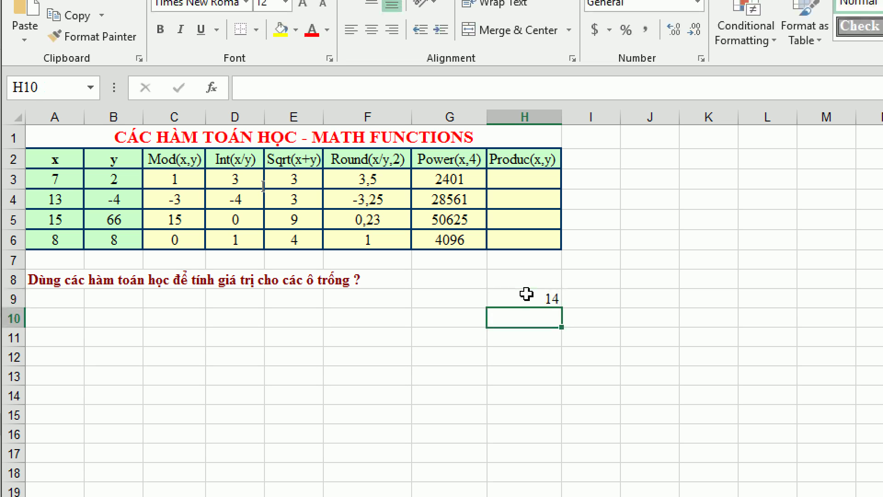
click(527, 295)
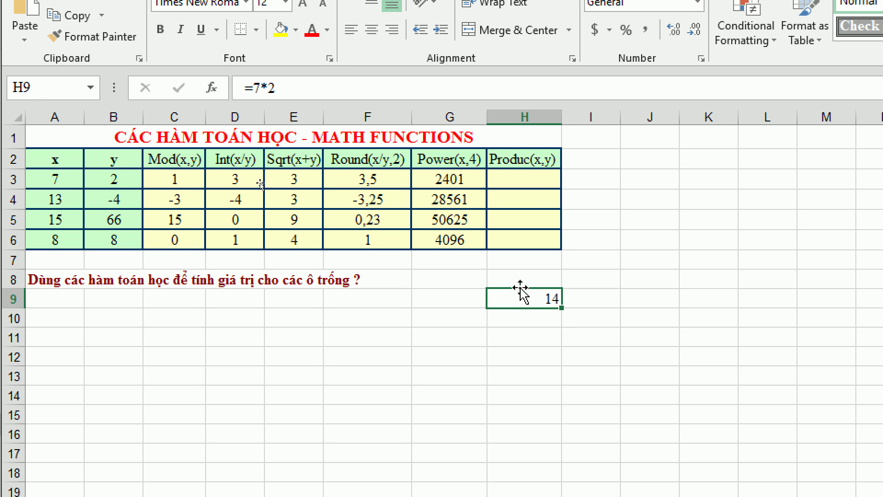
click(515, 180)
- Type =PRODUCT in H3 without arguments, leaving a #NAME? error
text(=)
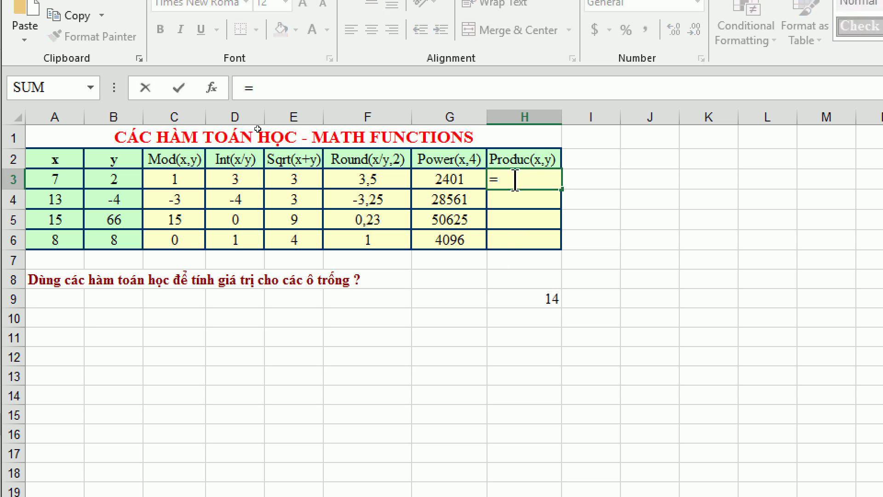
text(P)
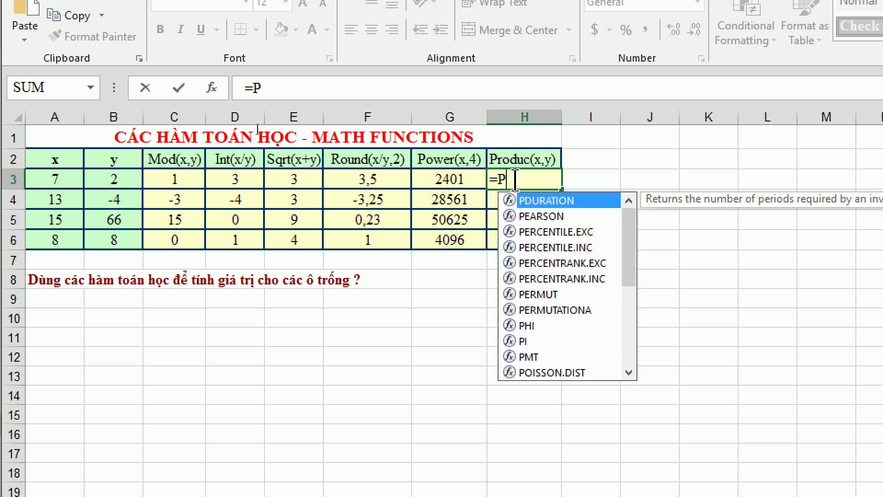
text(RO)
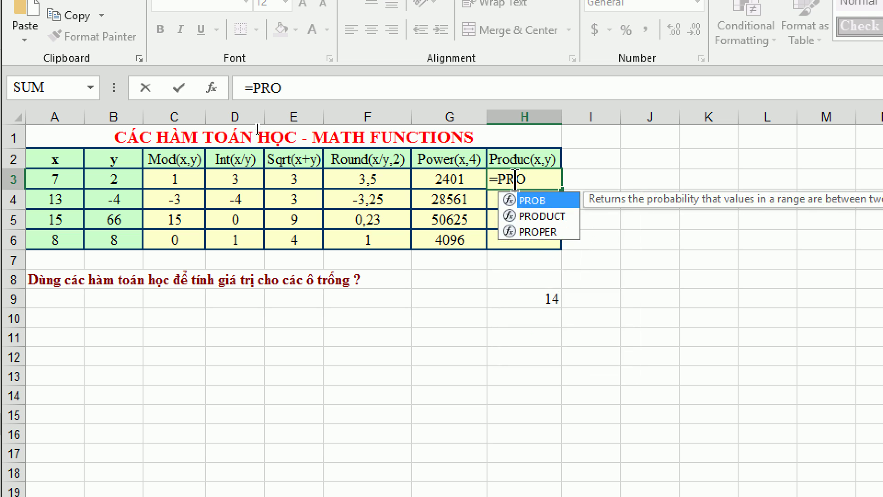
text(DUCT)
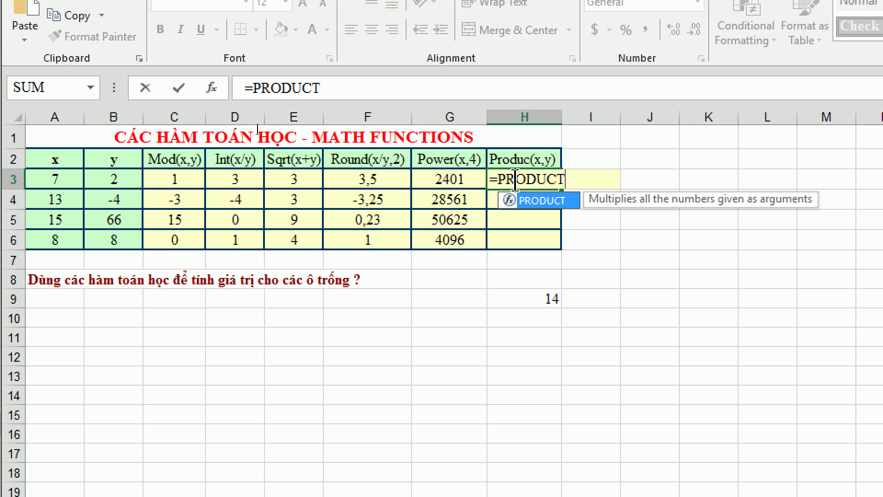
key(BackSpace)
text(T)
click(529, 159)
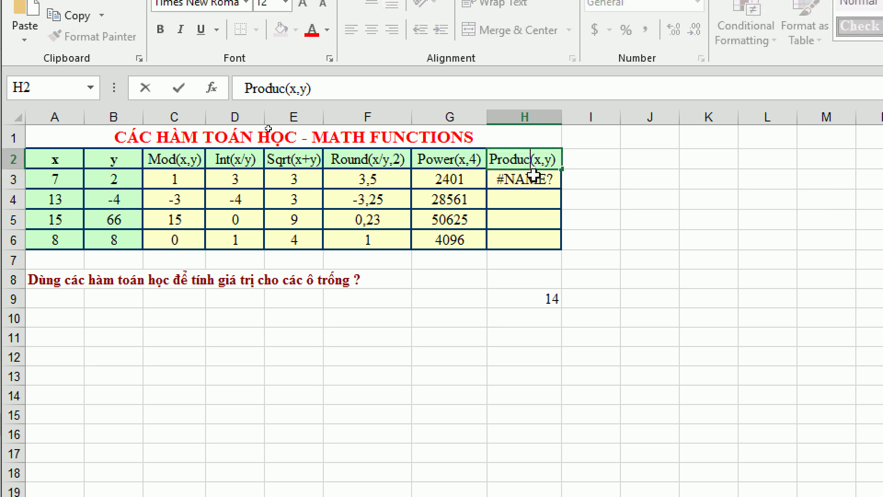
- Fix the H2 header to Product(x,y) and start =PRODUCT(A3;B3 in H3
text(t)
key(Return)
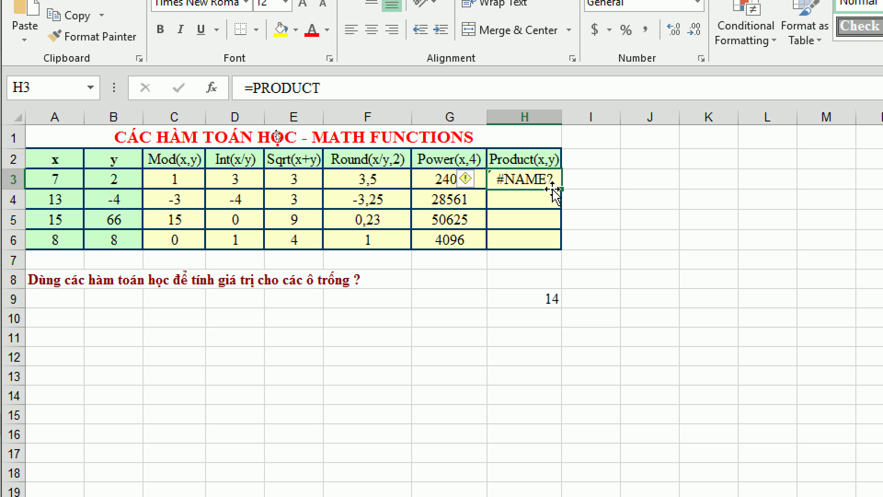
text(=p)
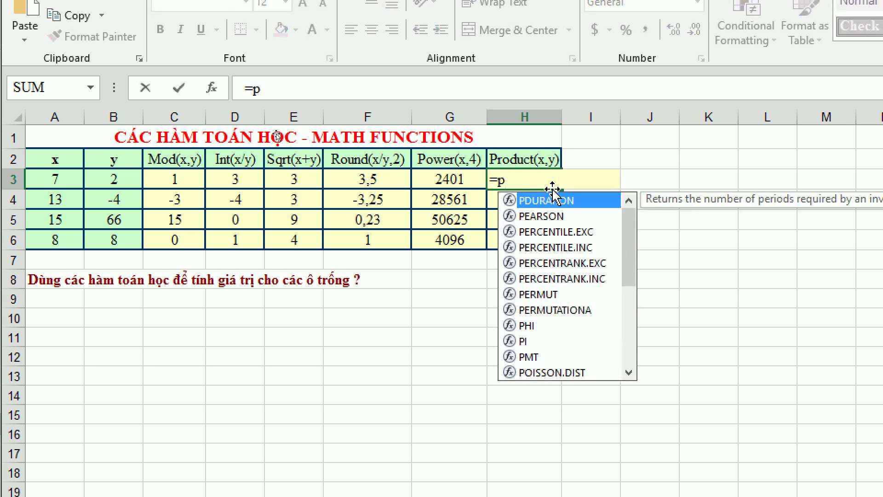
key(BackSpace)
text(PRODUC)
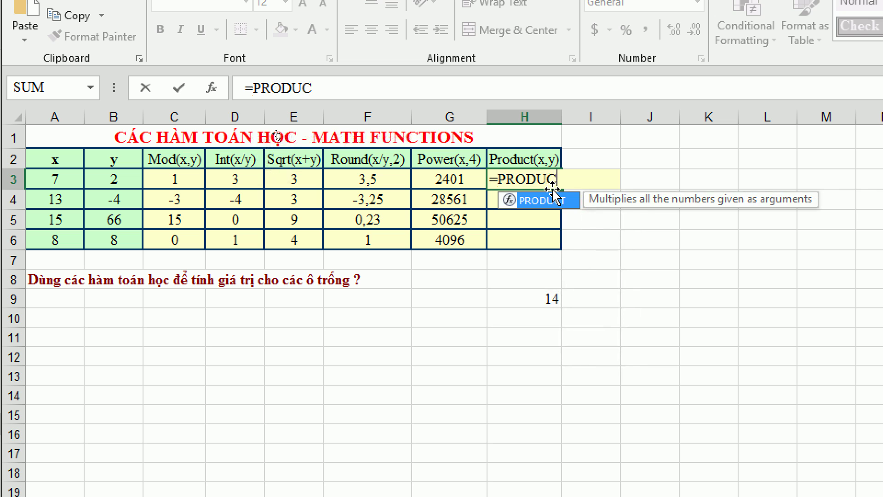
text(T()
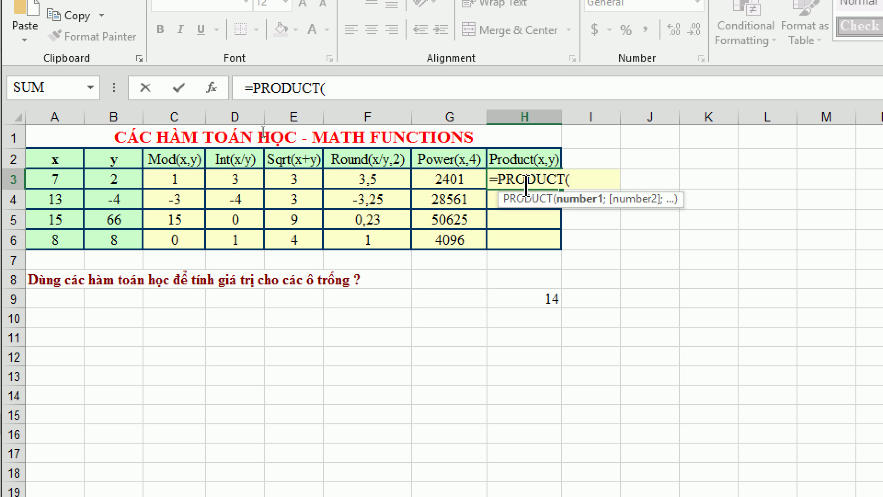
click(53, 181)
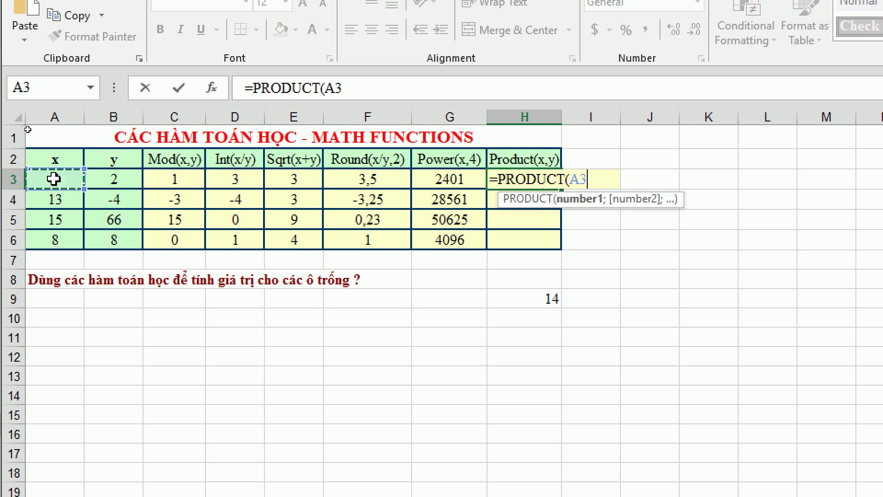
text(;)
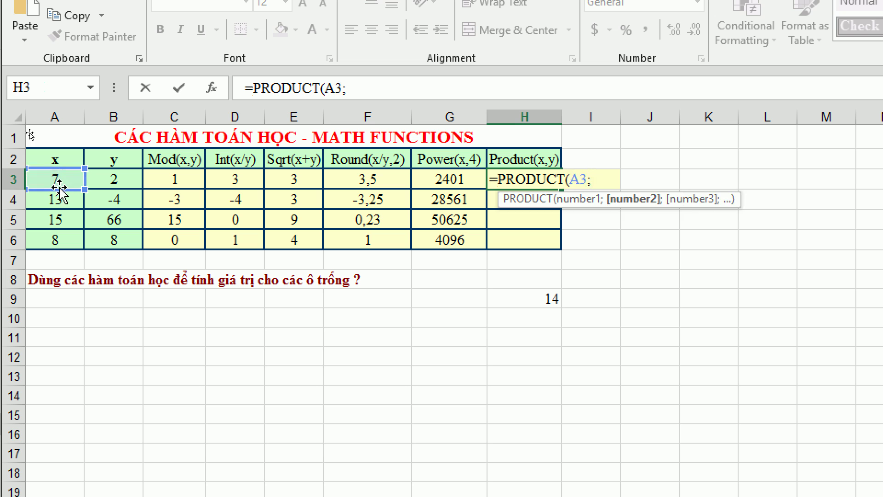
click(114, 180)
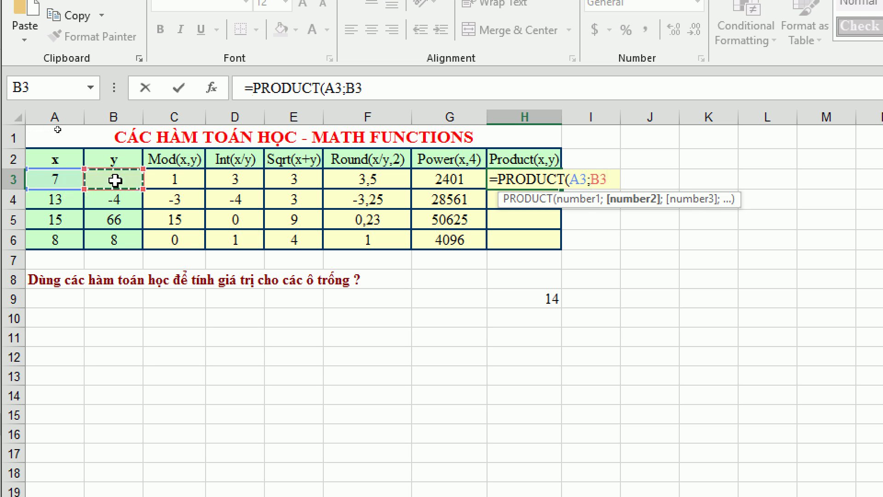
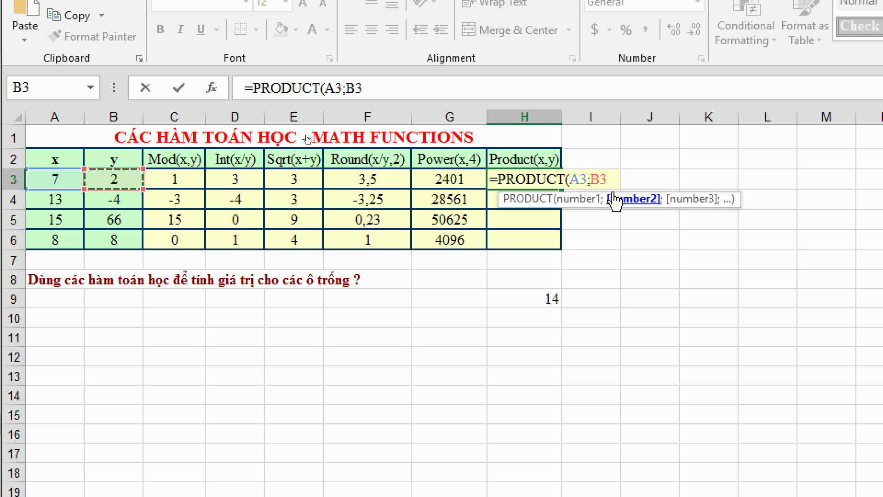
- Commit =PRODUCT(A3;B3) in H3, giving 14, and delete the stray 14 in H9
key(Return)
click(548, 179)
click(547, 299)
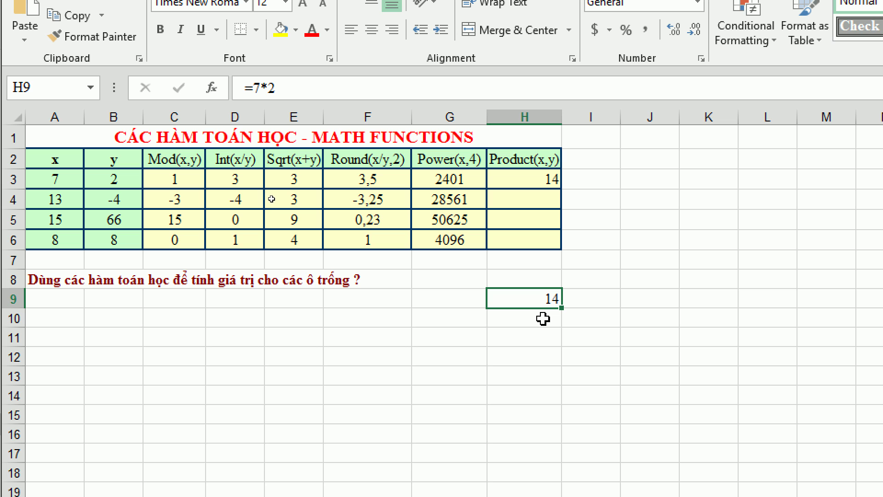
key(Delete)
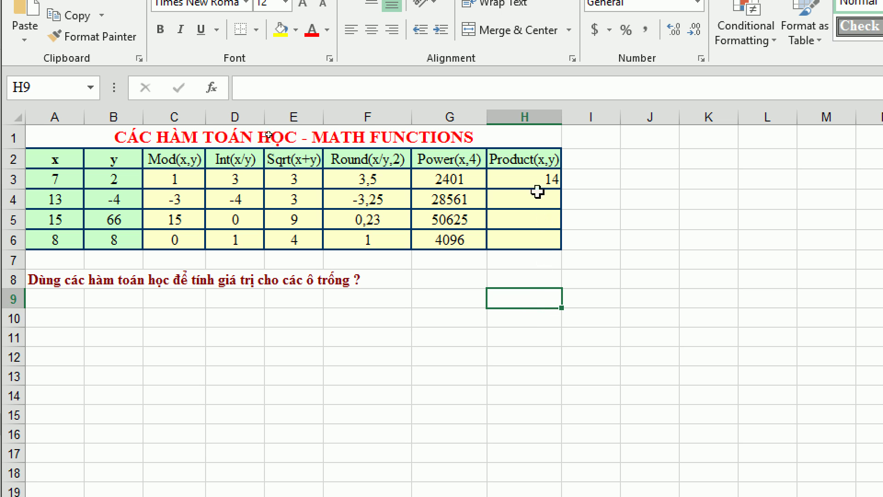
- Fill the PRODUCT formula from H3 down to H6, giving -52, 990 and 64
click(535, 182)
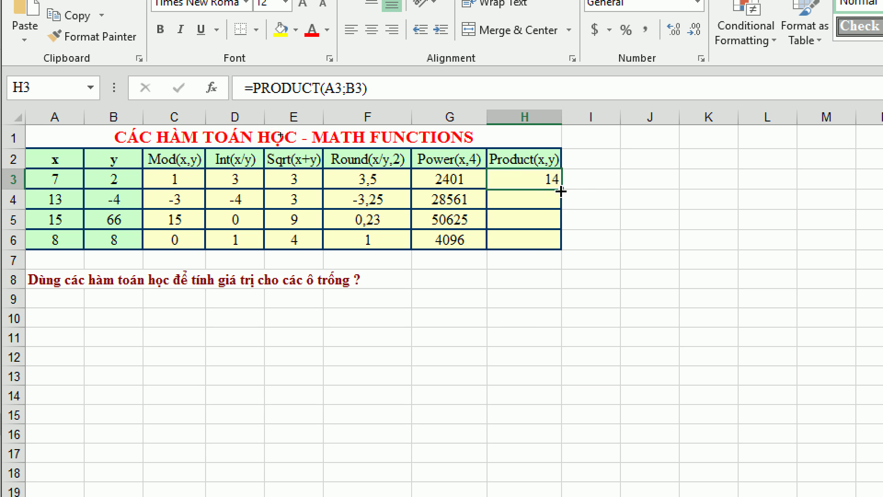
drag(561, 189, 556, 252)
click(518, 333)
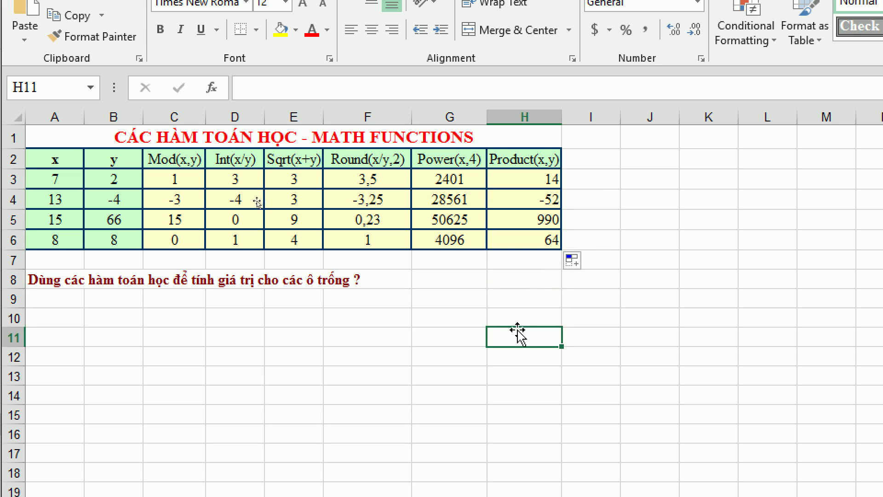
scroll(293, 395, down, 4)
scroll(293, 394, up, 4)
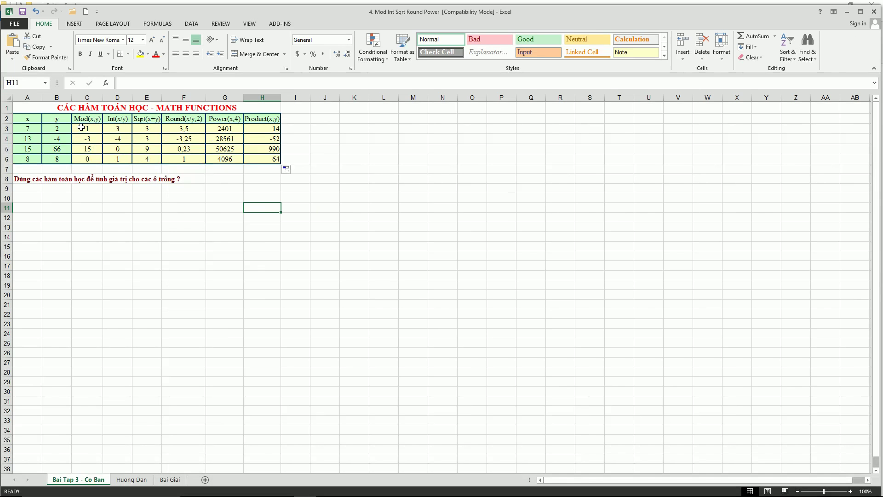
- Copy the math functions table range A2:H6
click(81, 128)
drag(26, 118, 259, 156)
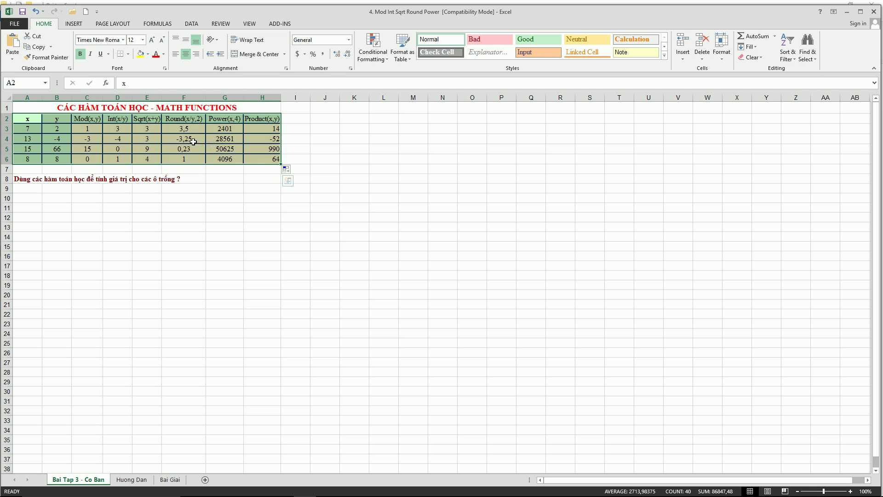
click(51, 46)
click(39, 55)
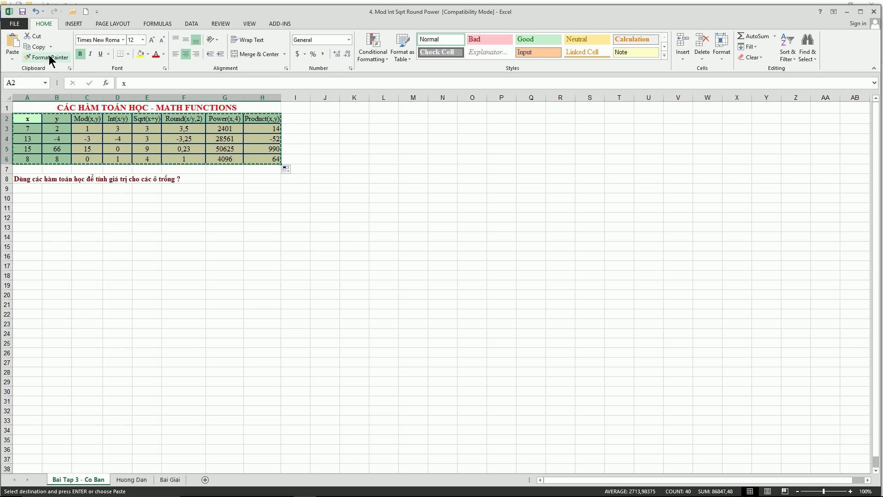
- Paste the table as values only at A10 on the Bai Giai sheet
click(174, 481)
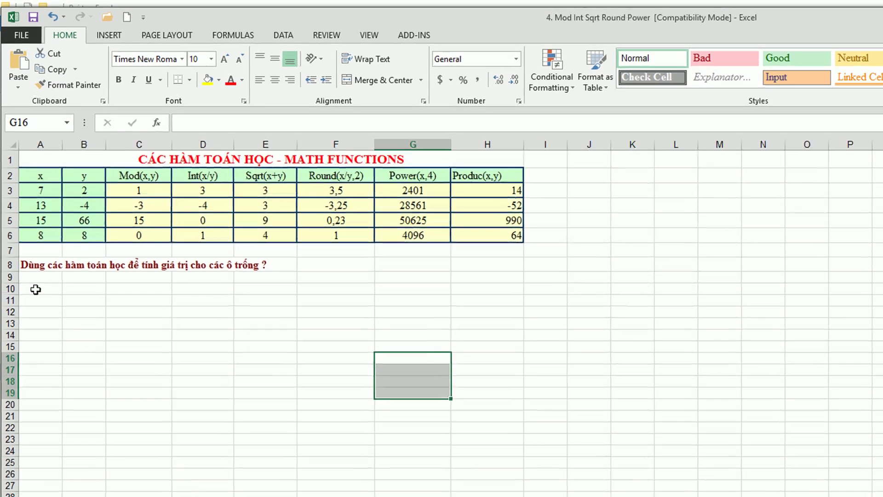
click(24, 196)
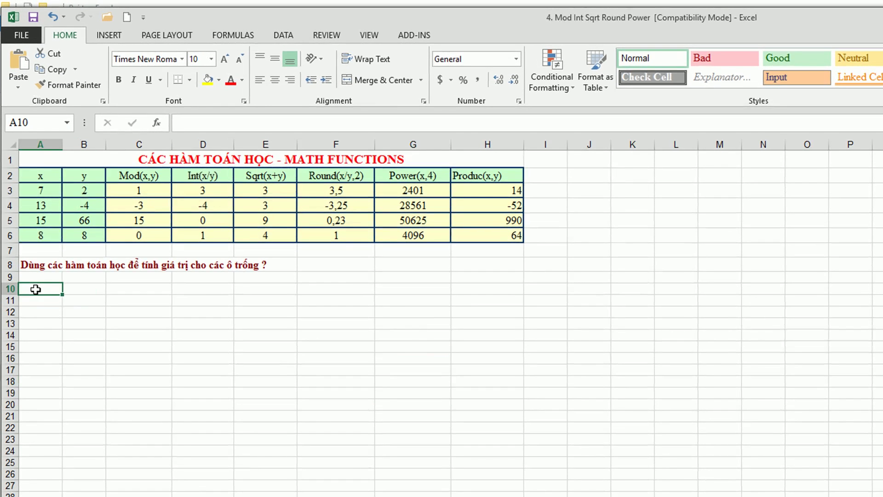
right_click(23, 196)
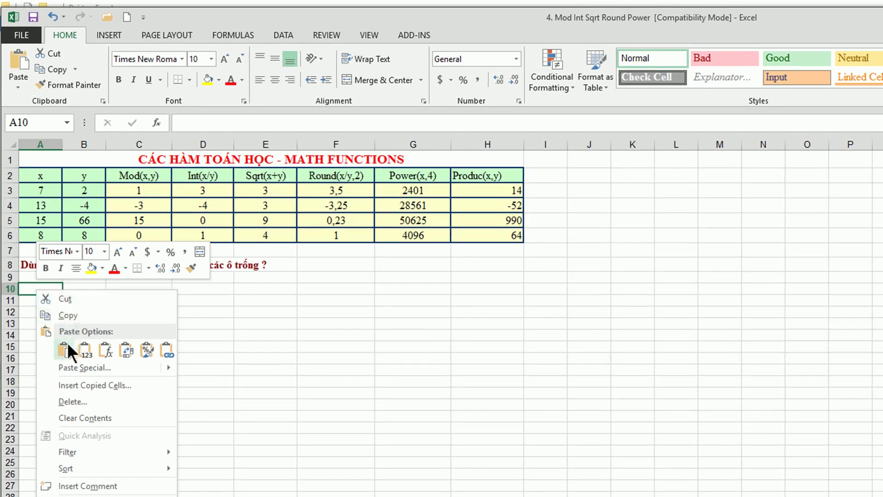
click(64, 350)
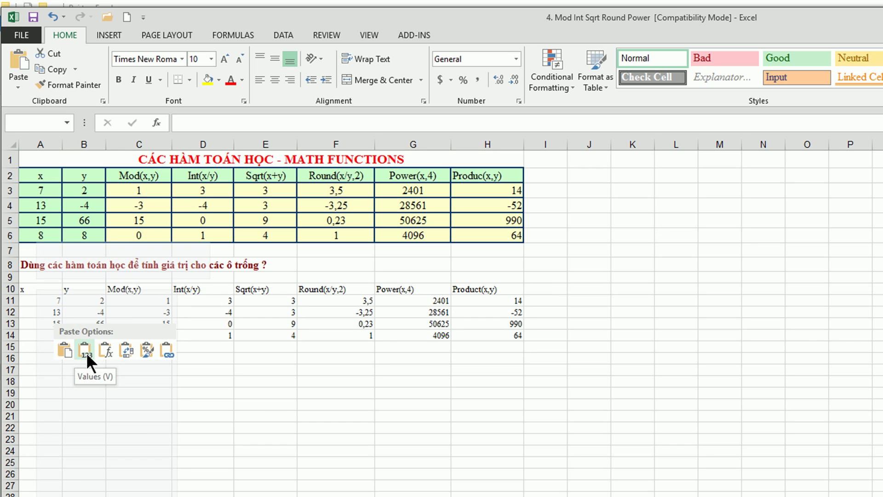
click(18, 86)
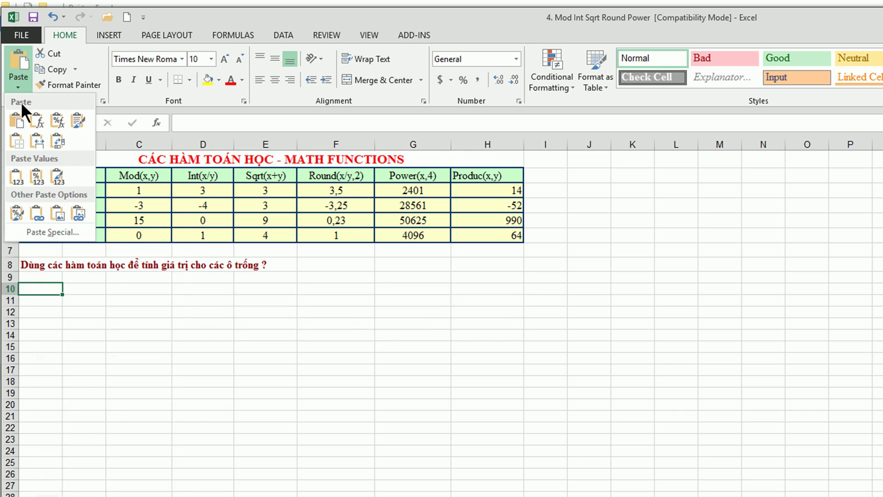
click(16, 181)
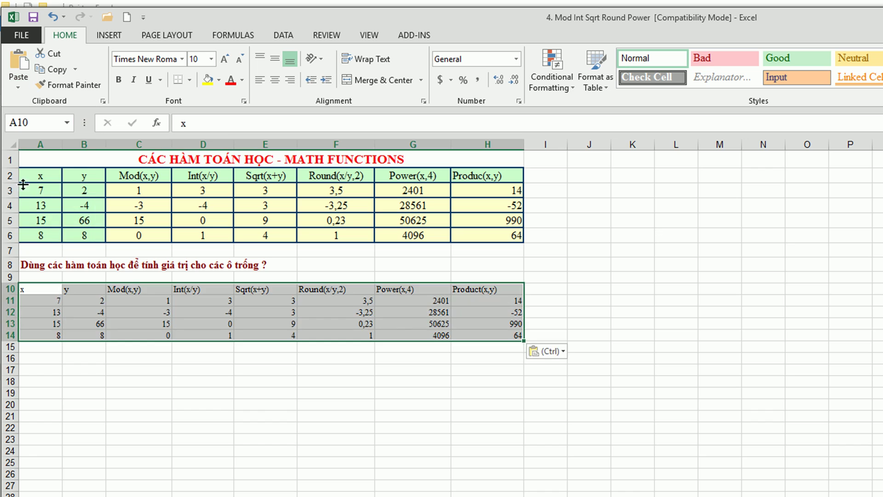
click(257, 405)
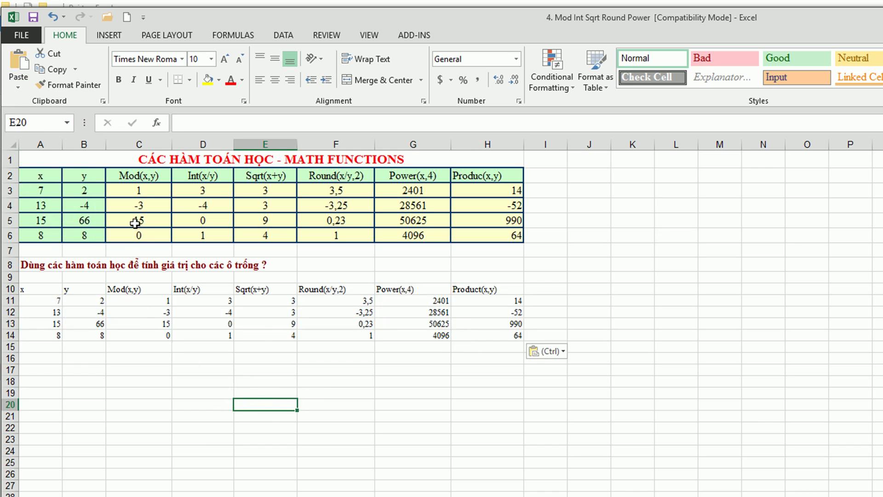
drag(153, 303, 482, 334)
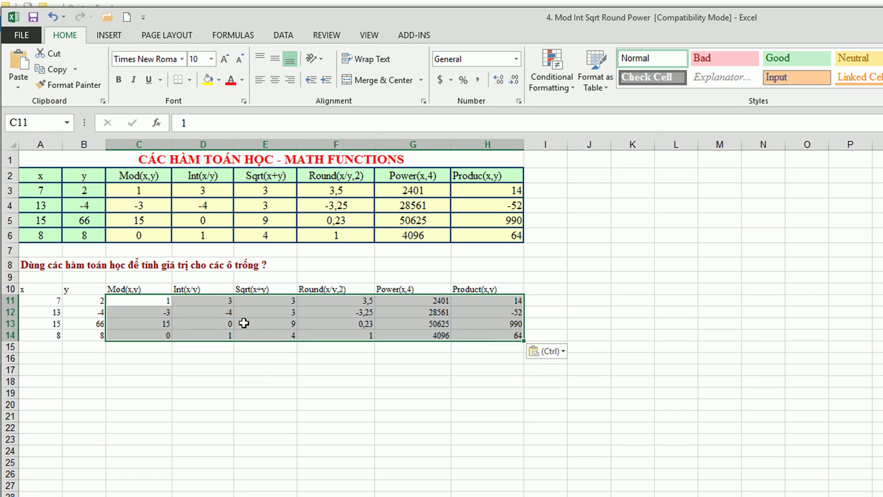
key(ctrl)
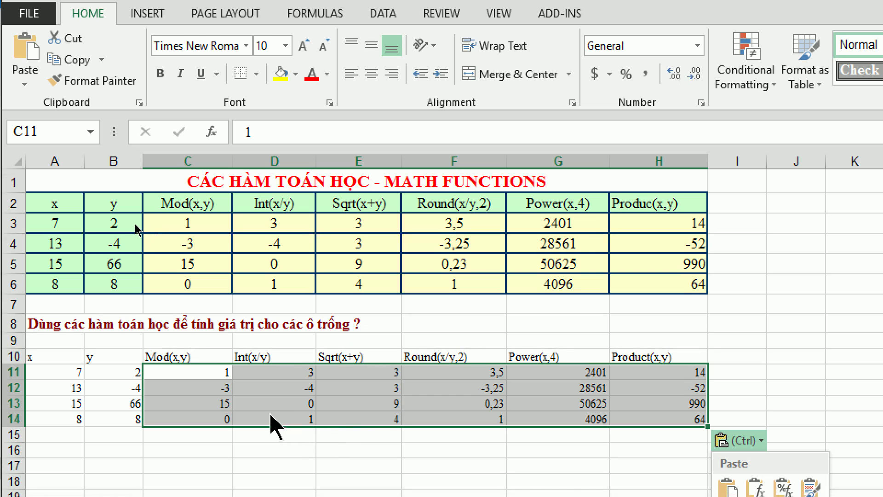
key(Escape)
key(Escape)
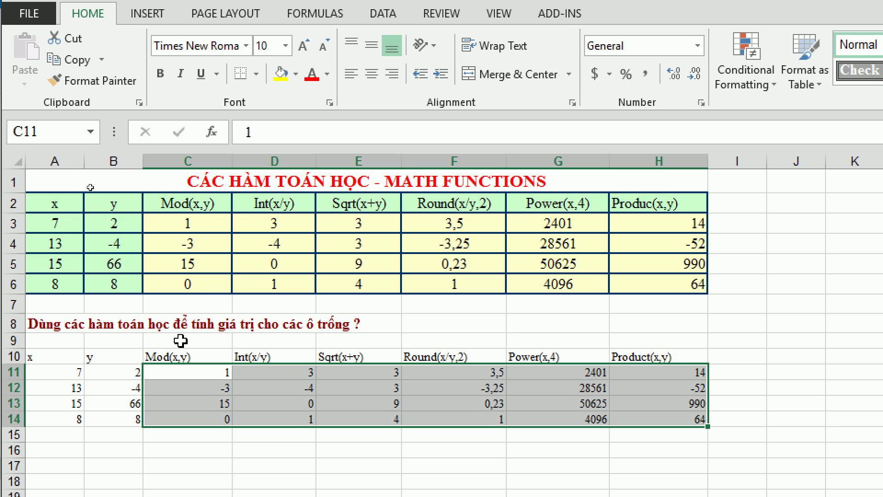
click(184, 203)
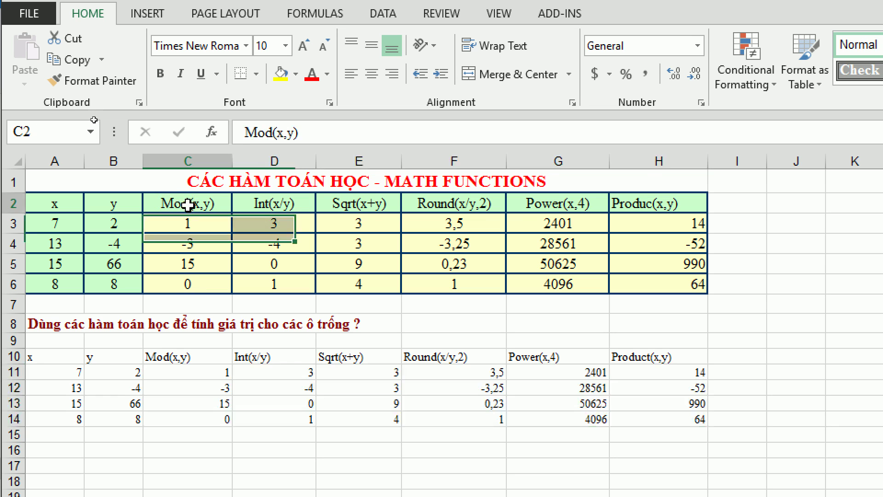
click(261, 211)
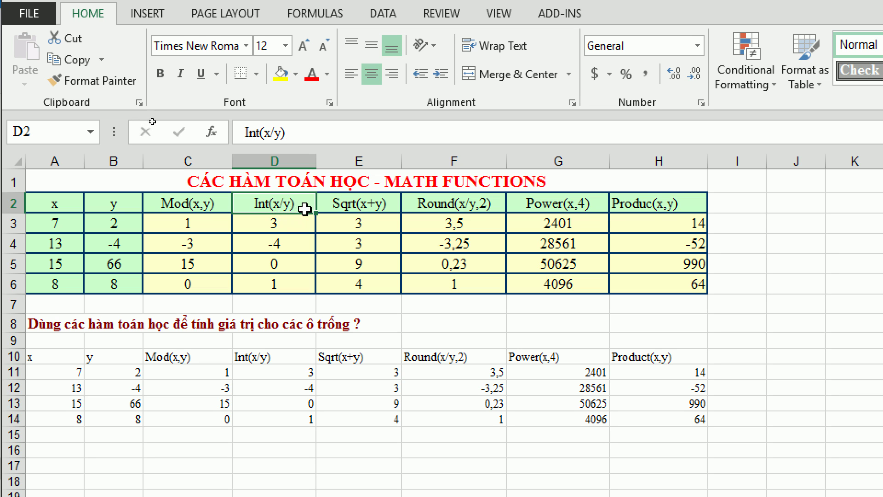
click(344, 205)
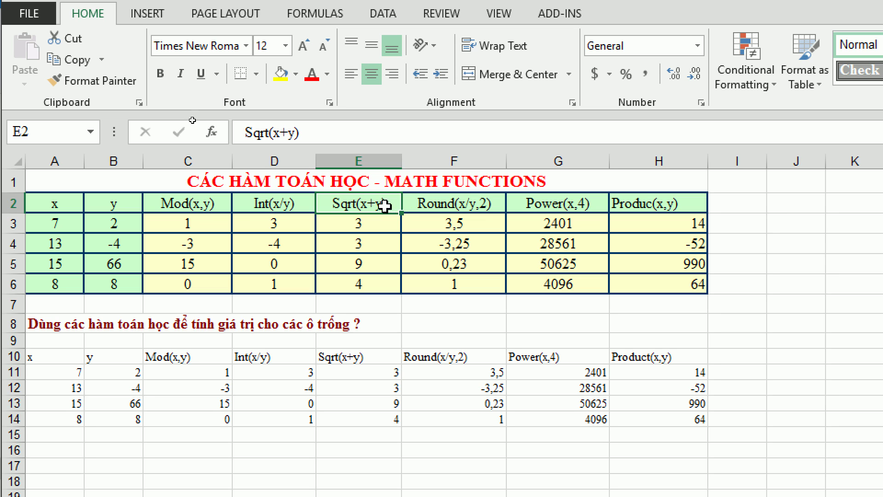
click(432, 203)
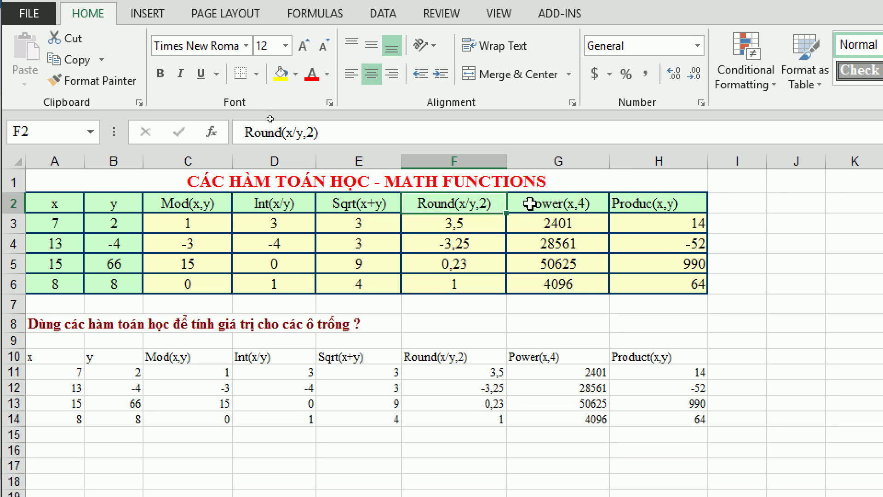
click(547, 204)
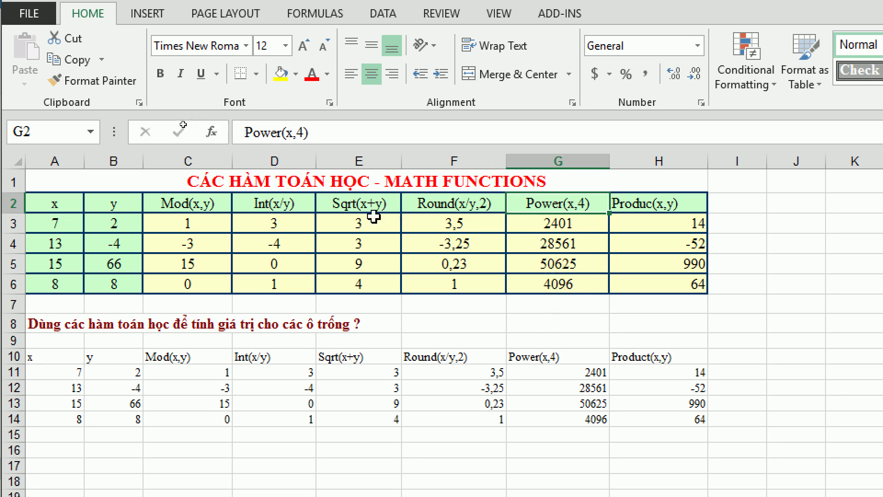
click(385, 205)
click(572, 205)
click(665, 203)
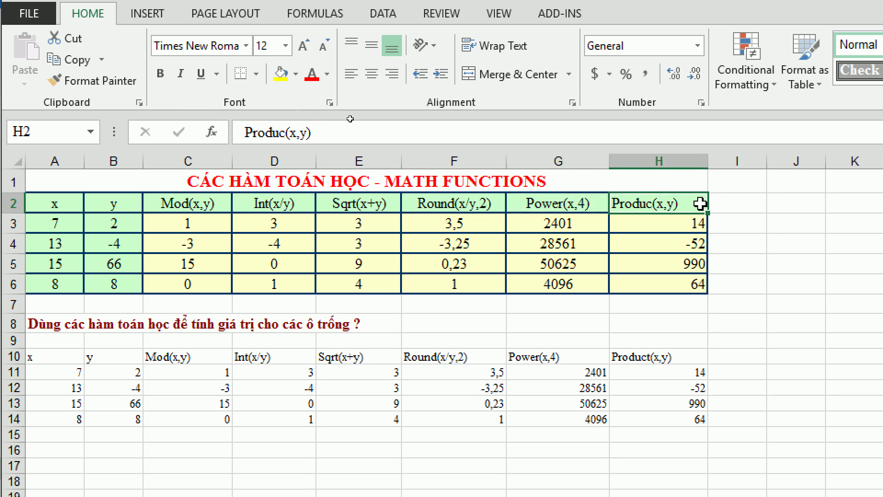
click(658, 316)
- Add a 'T' to the H2 header so 'Produc(x,y)' becomes 'ProducT(x,y)'
double_click(652, 202)
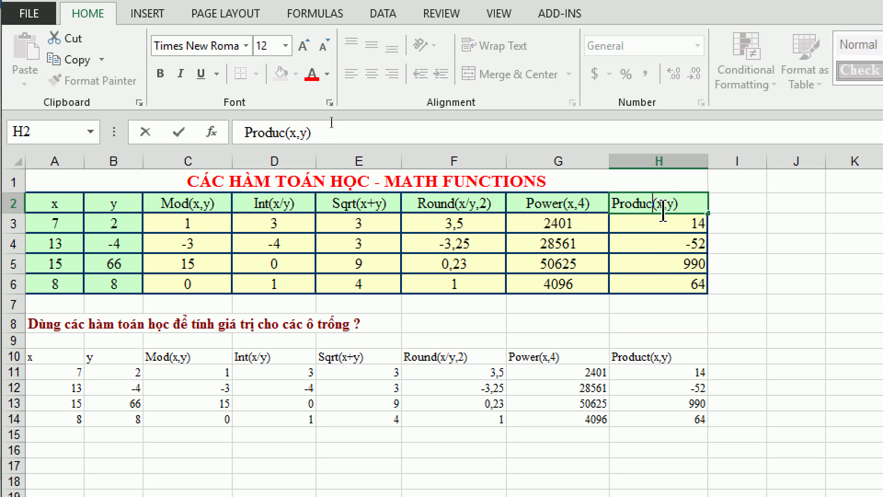
text(T)
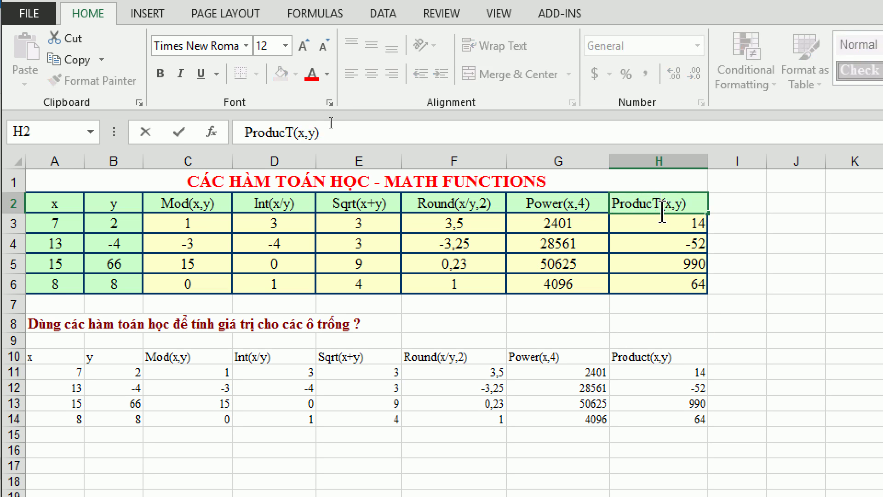
key(Return)
click(553, 339)
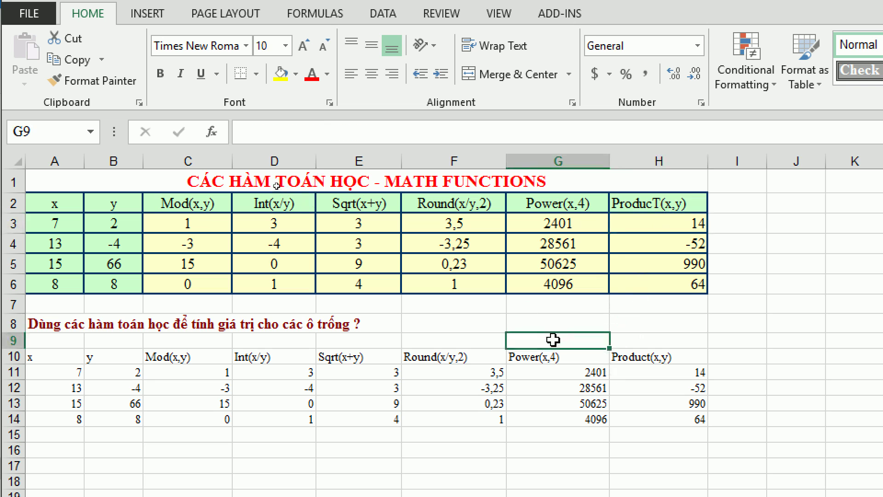
click(660, 201)
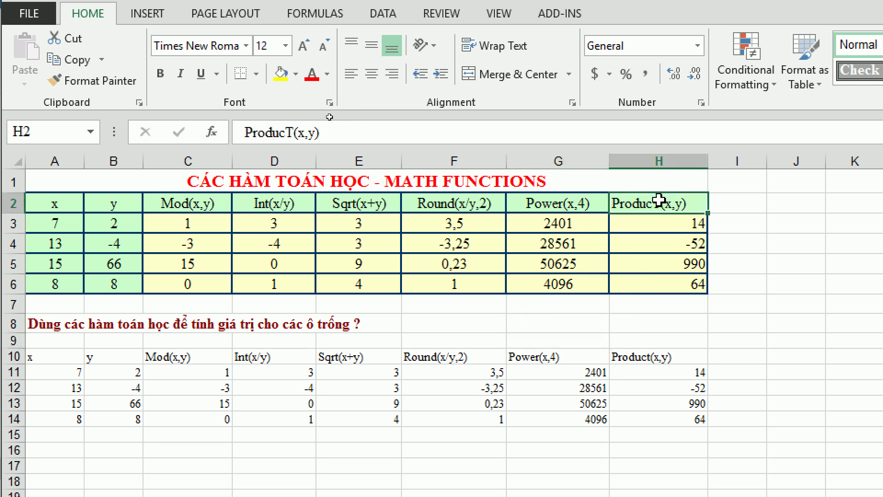